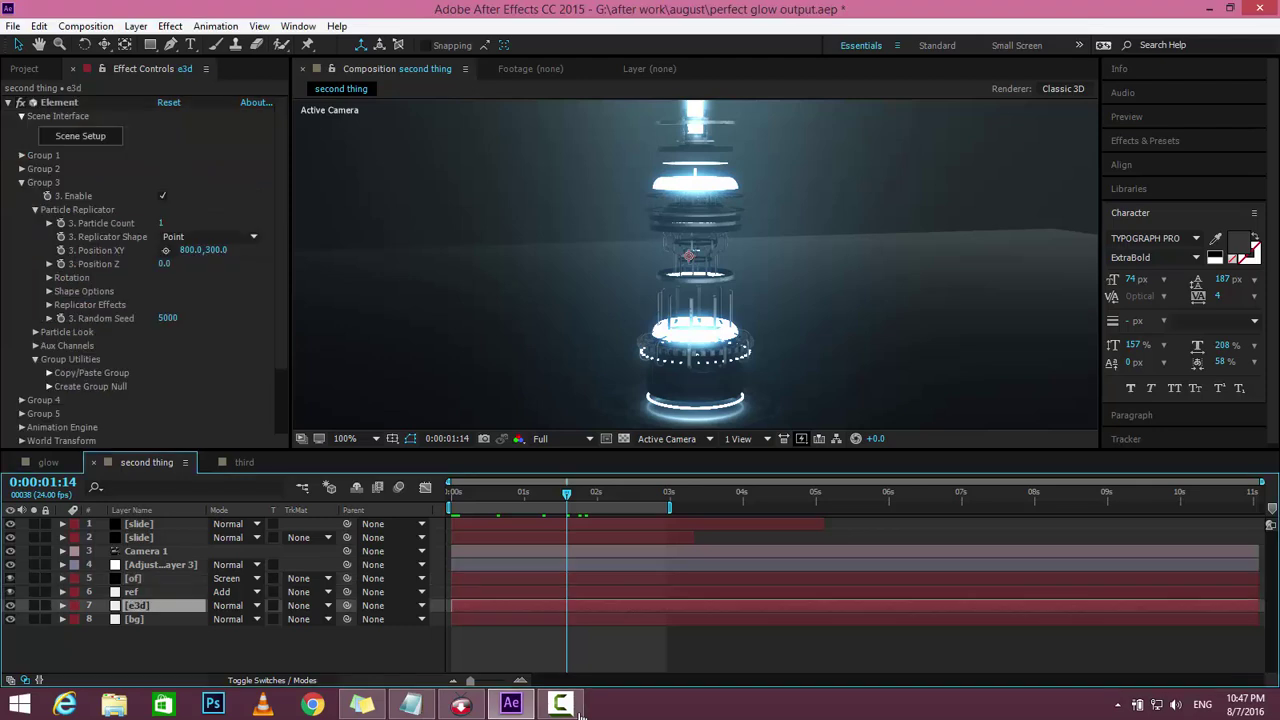
Inspect the effects applied to the e3d and ref layers and solo the e3d layer.
key("F3")
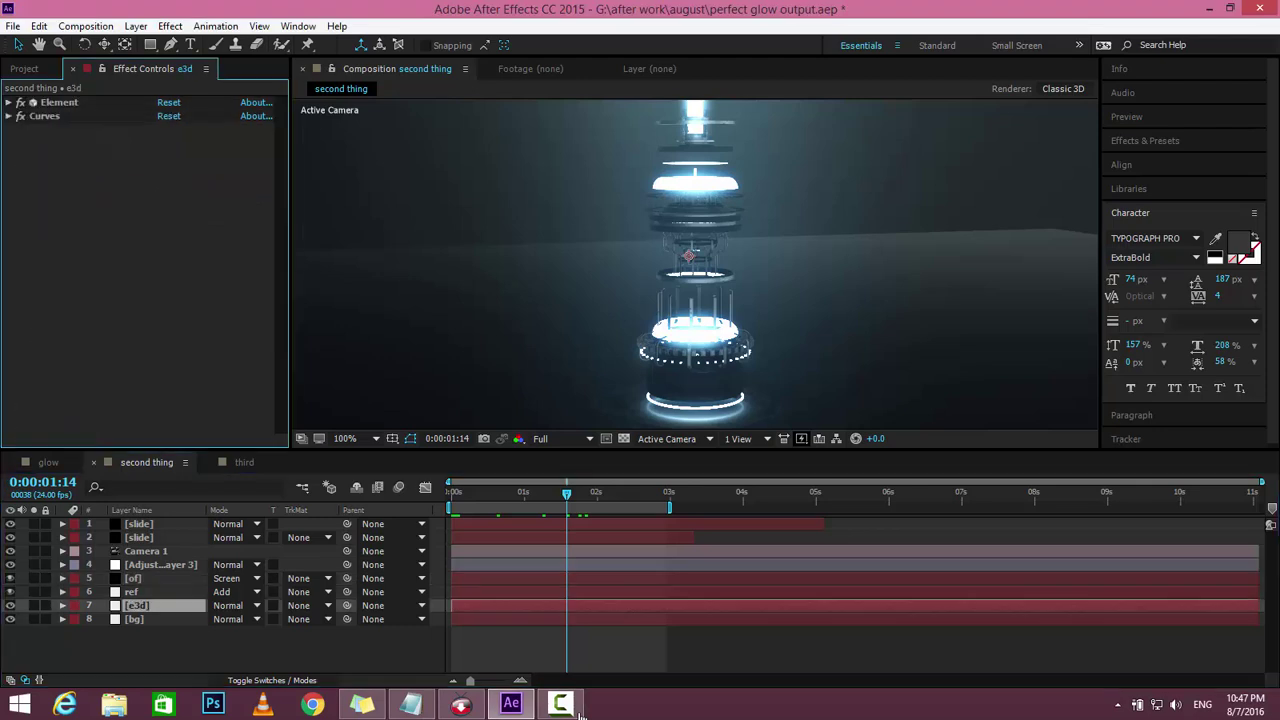
key("ctrl+Up")
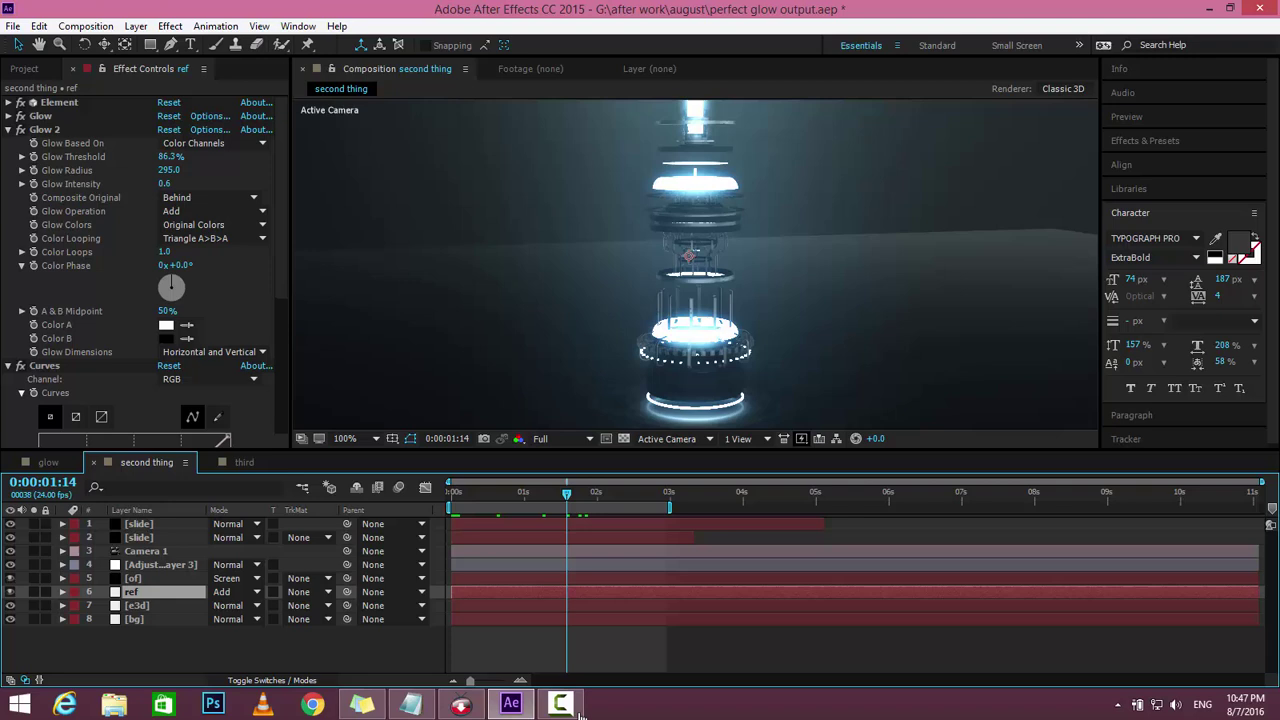
key("grave")
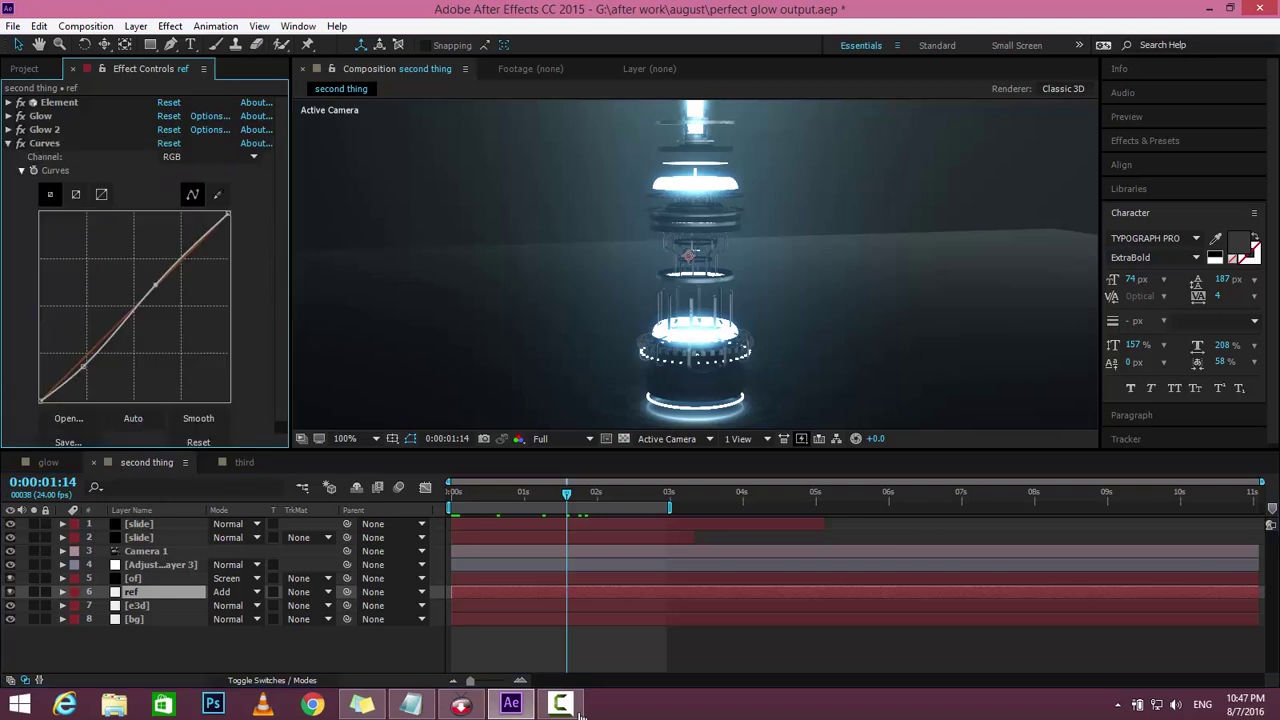
key("F2")
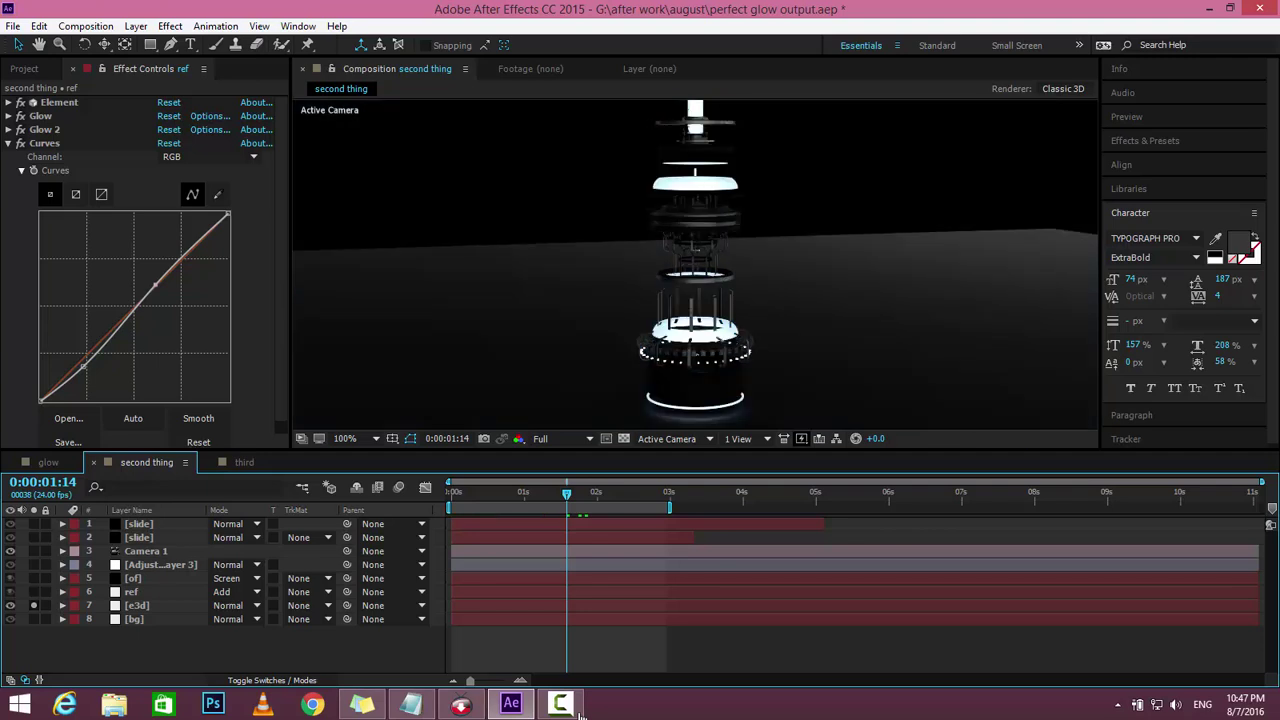
key("comma")
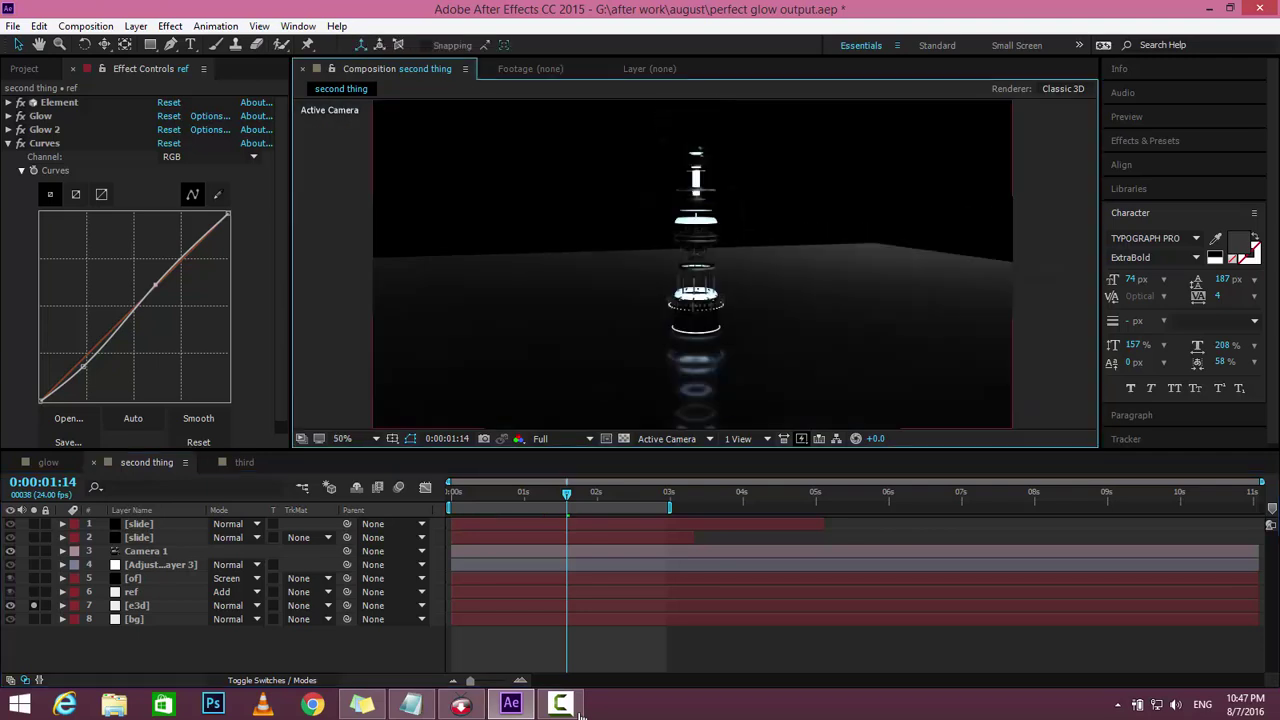
key("period")
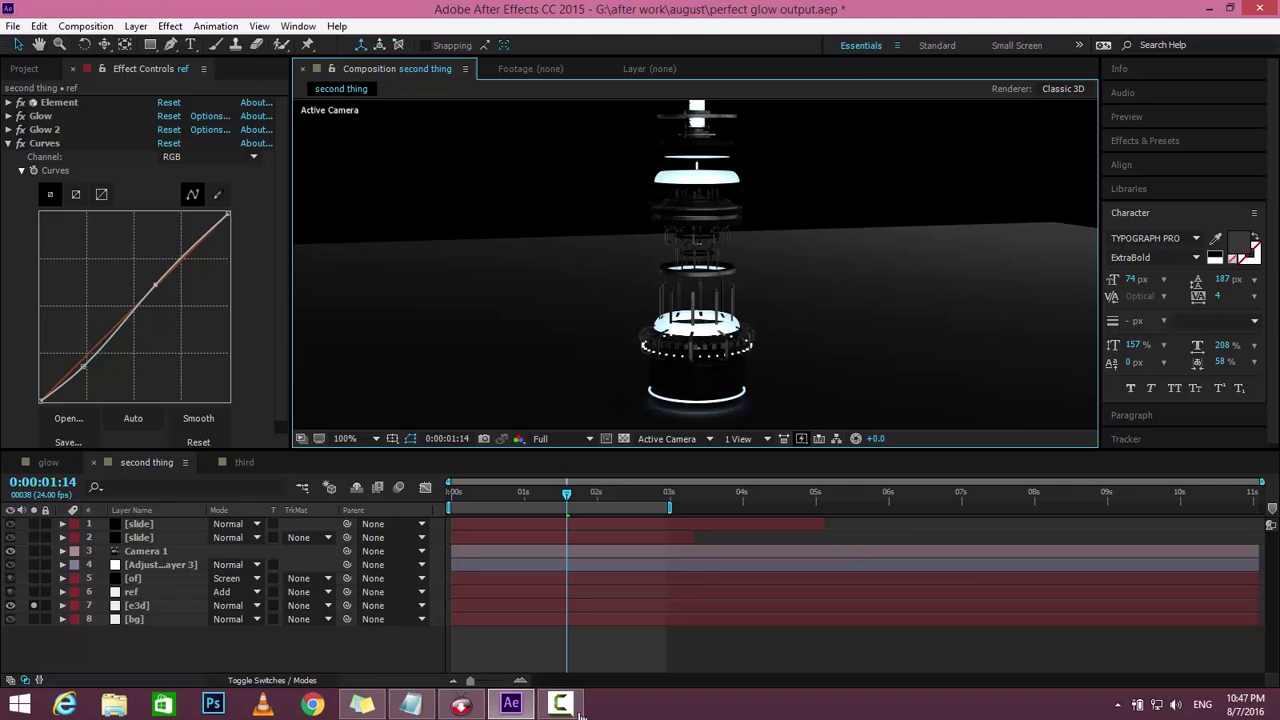
Set the preview resolution to Half and enable Glow in the Render Settings of the e3d layer's Element effect.
key("grave")
key("ctrl+Down")
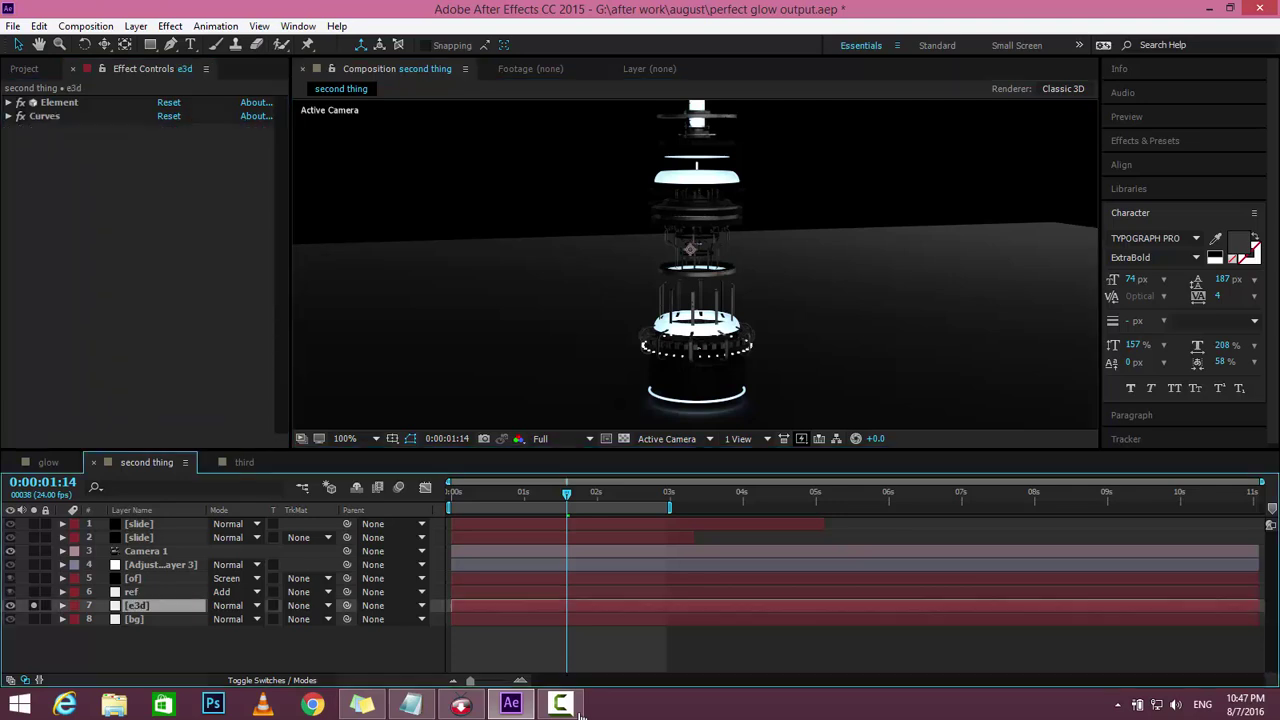
key("ctrl+grave")
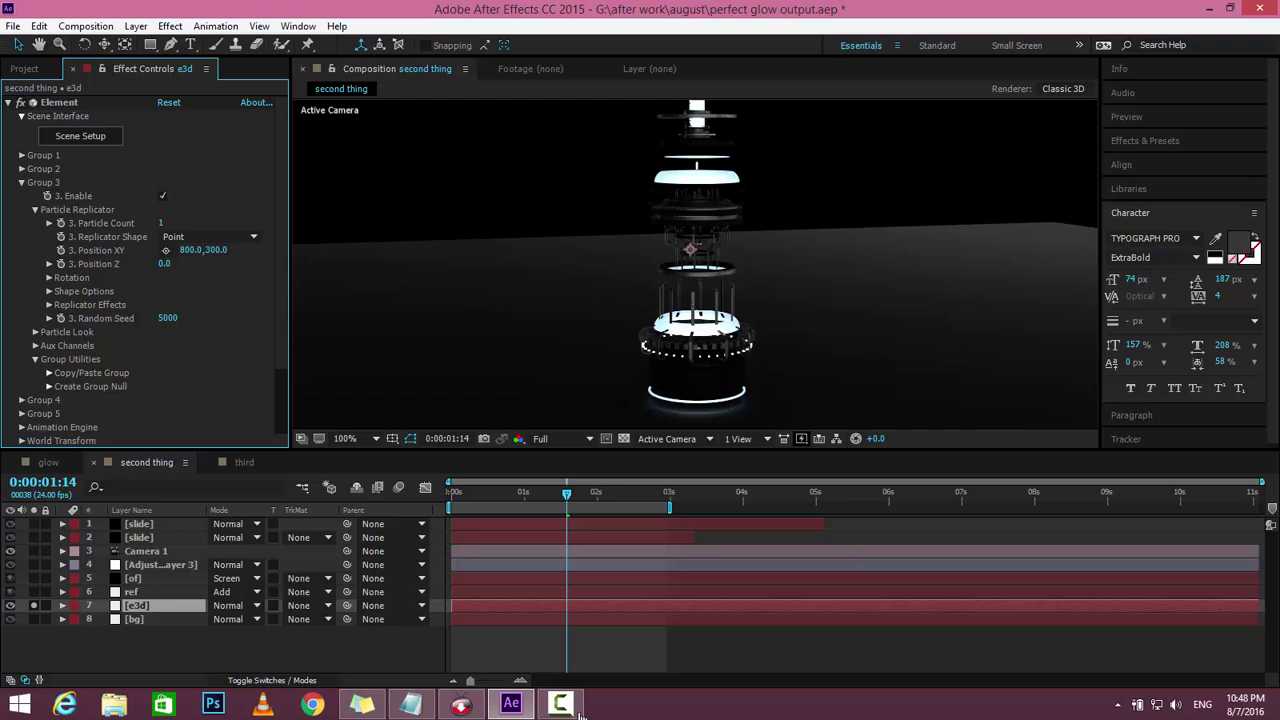
key("ctrl+grave")
key("ctrl+grave")
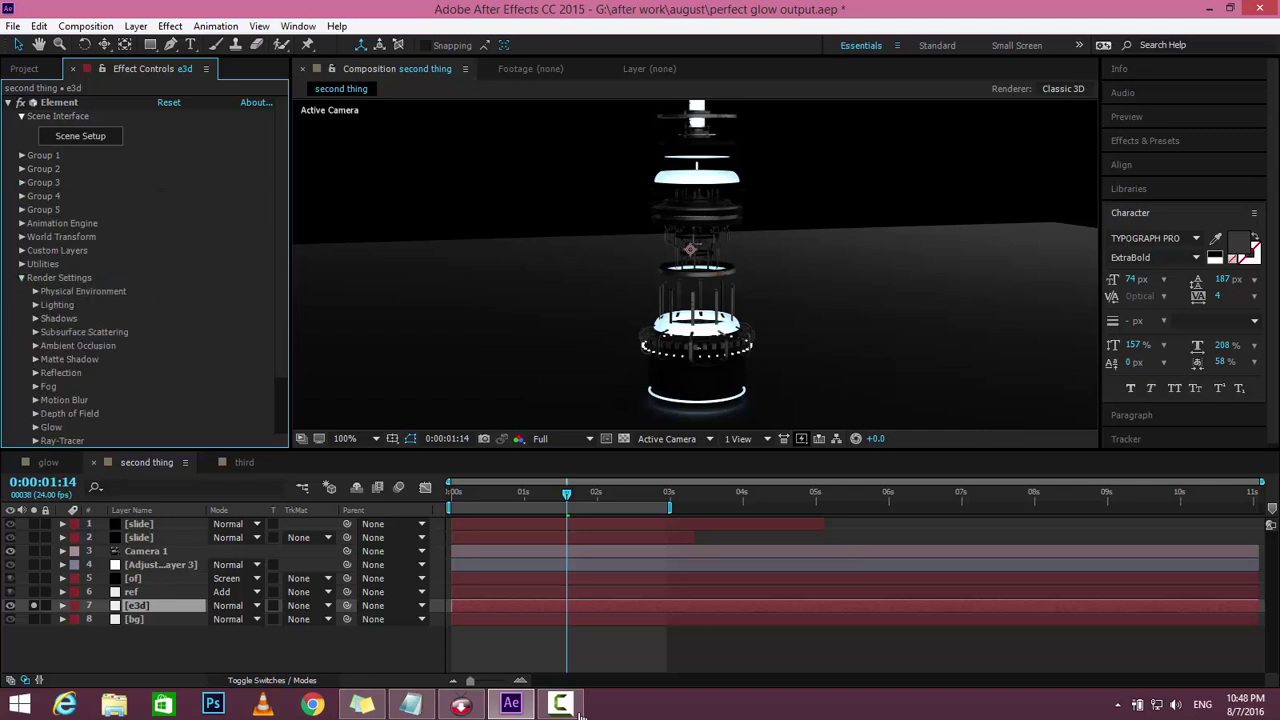
scroll(140, 270, "down", 1)
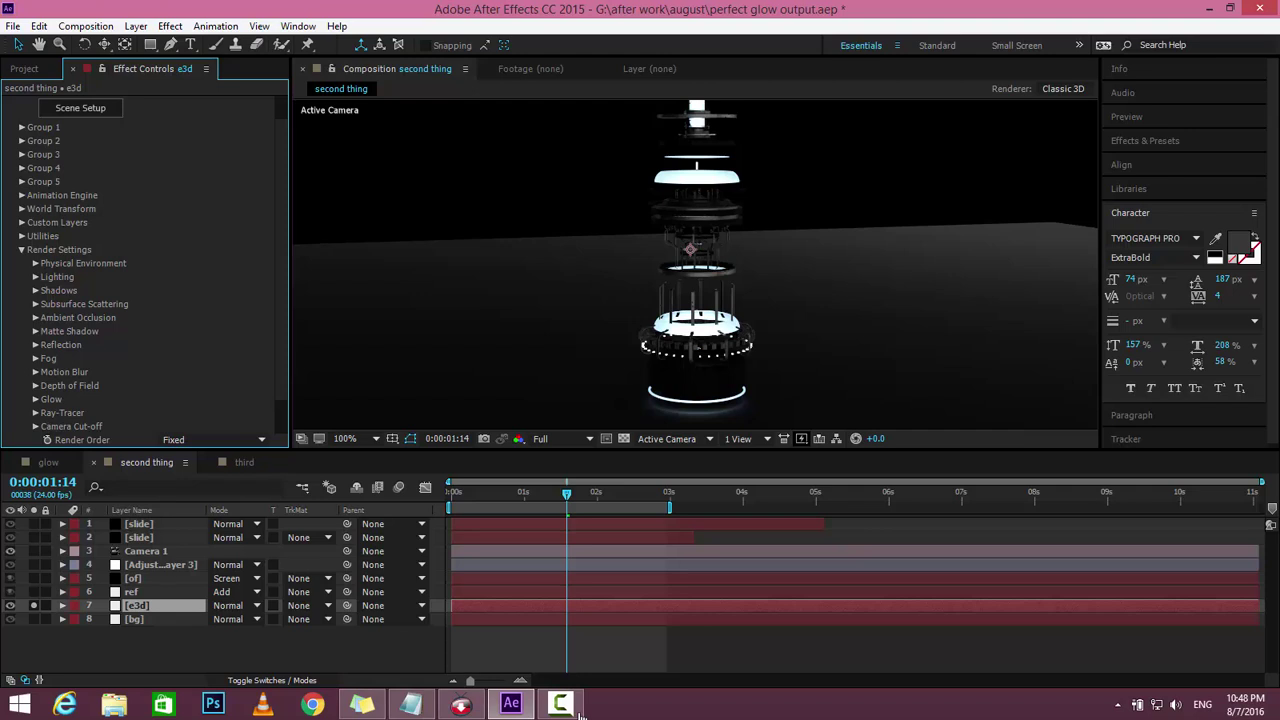
key("ctrl+grave")
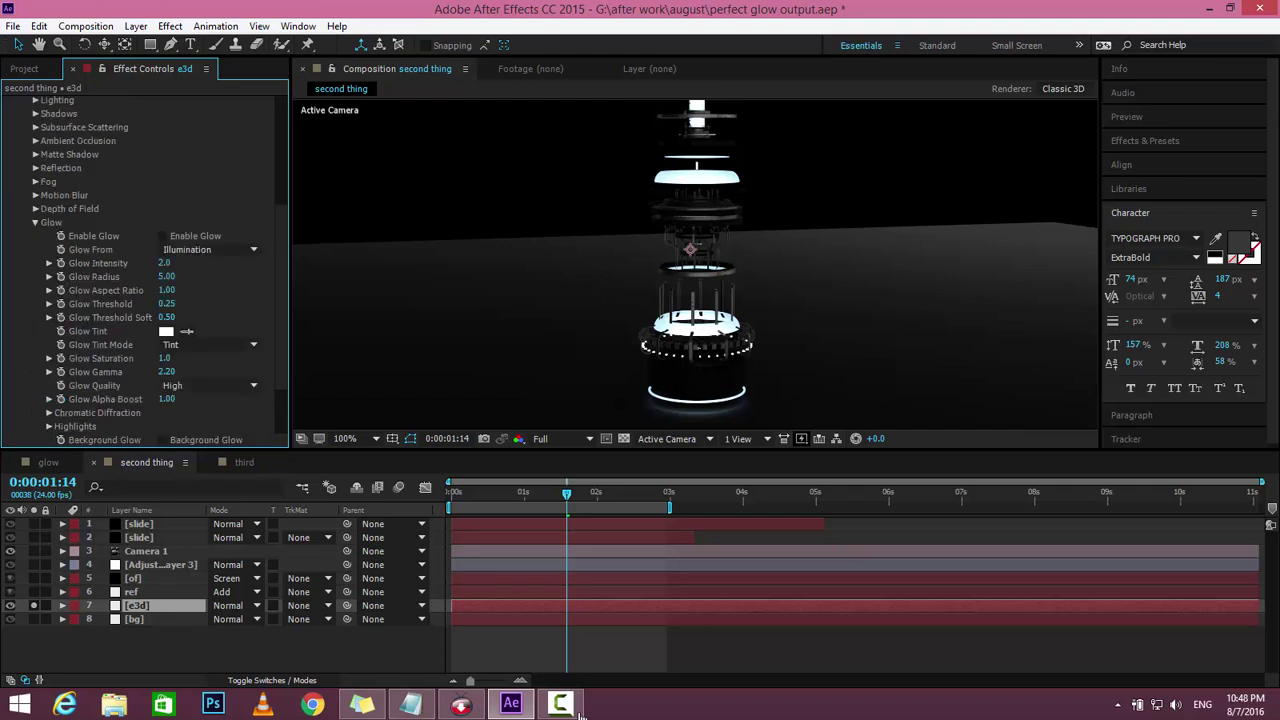
left_click(562, 438)
left_click(562, 497)
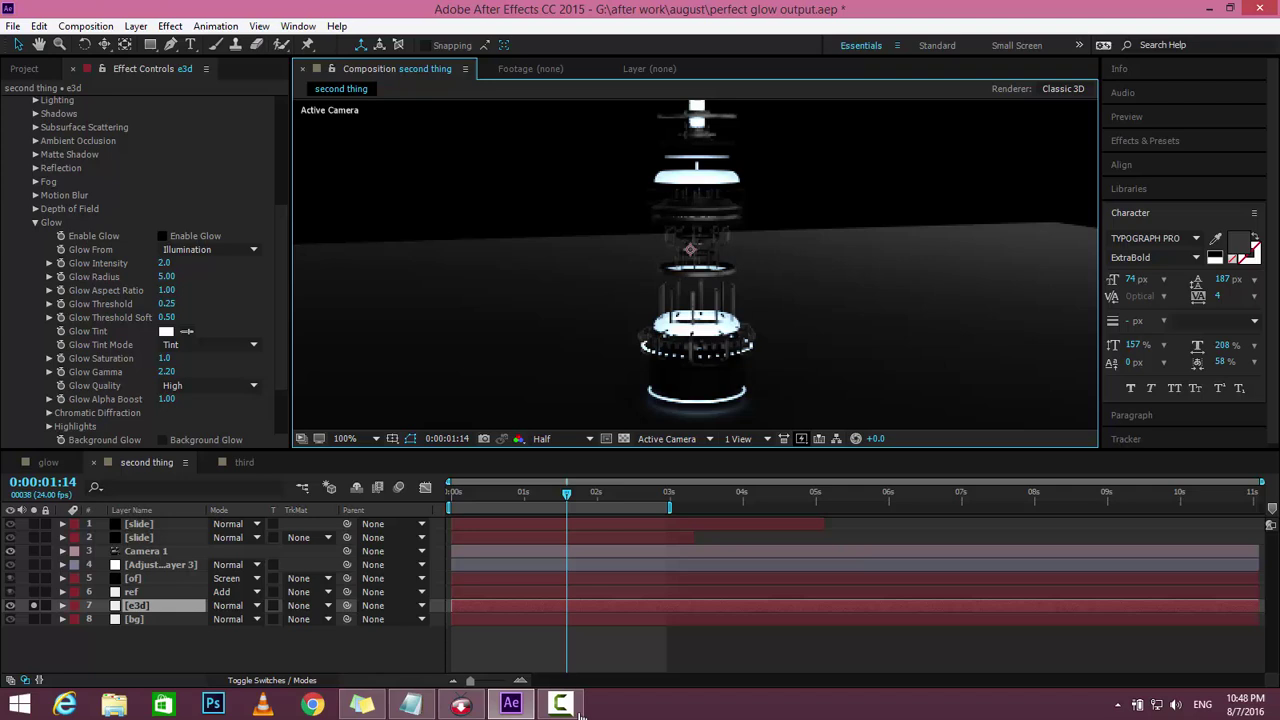
left_click(162, 235)
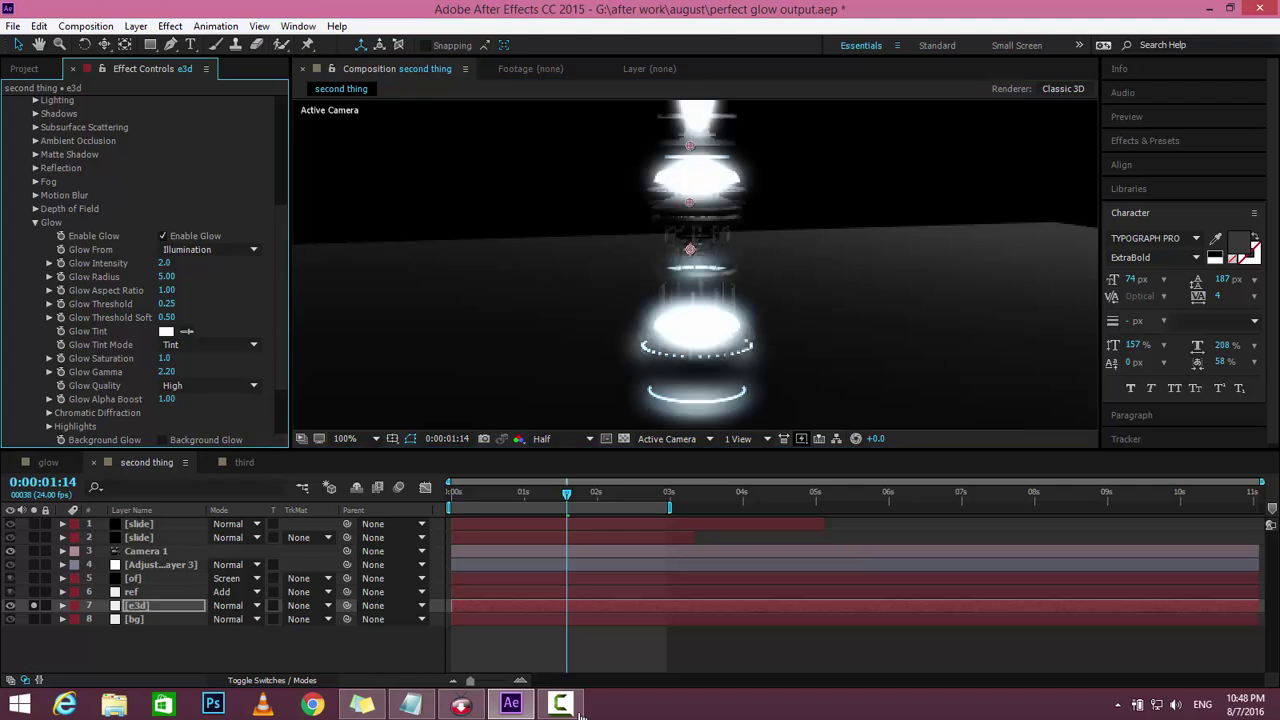
mouse_move(690, 249)
left_mouse_down()
mouse_move(692, 286)
mouse_move(690, 255)
left_mouse_up()
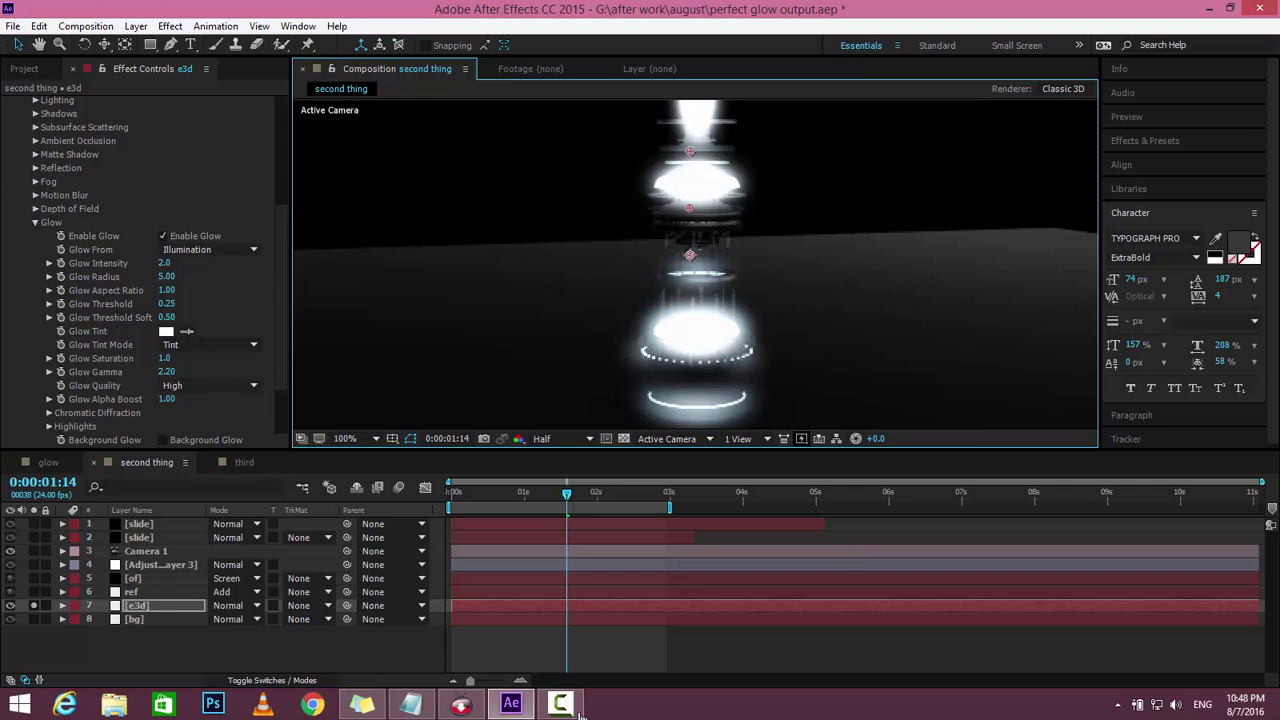
Set the Element effect's Glow Intensity to 0.2 and unsolo the e3d layer.
left_click_drag(164, 263, 146, 263)
mouse_move(690, 255)
left_mouse_down()
mouse_move(688, 228)
mouse_move(687, 240)
left_mouse_up()
left_click(209, 249)
key("Escape")
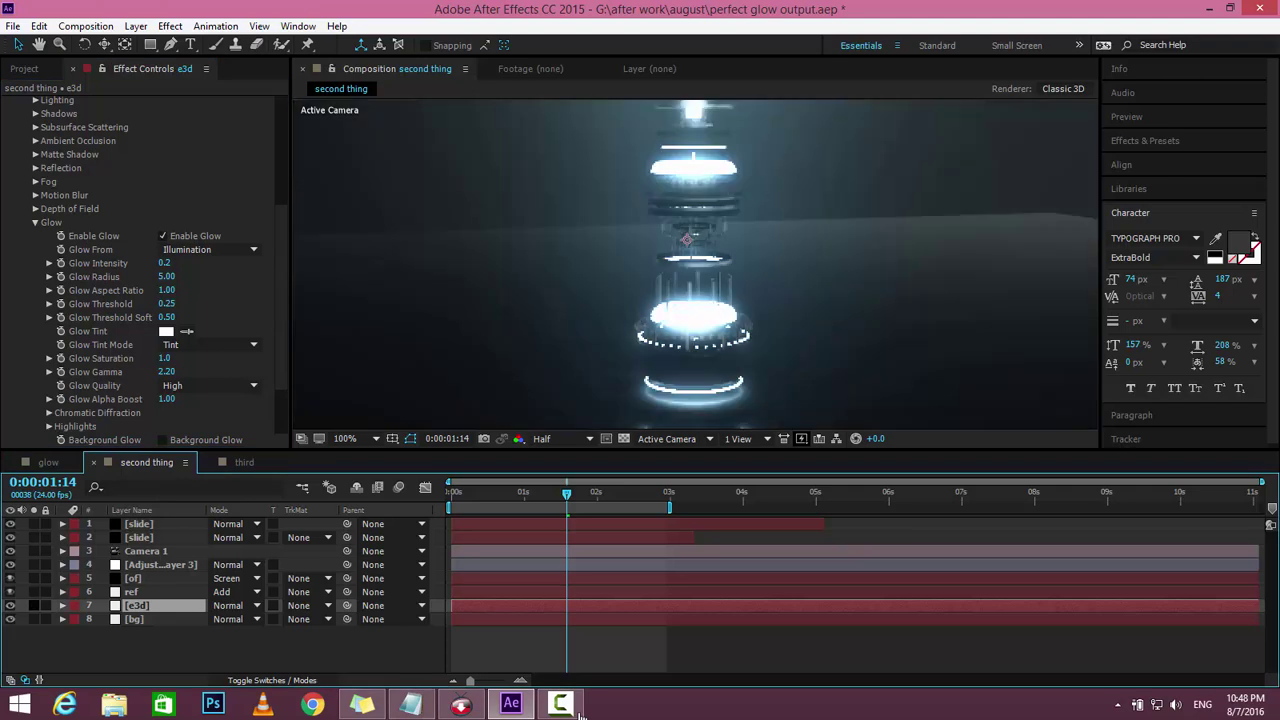
left_click_drag(687, 239, 688, 247)
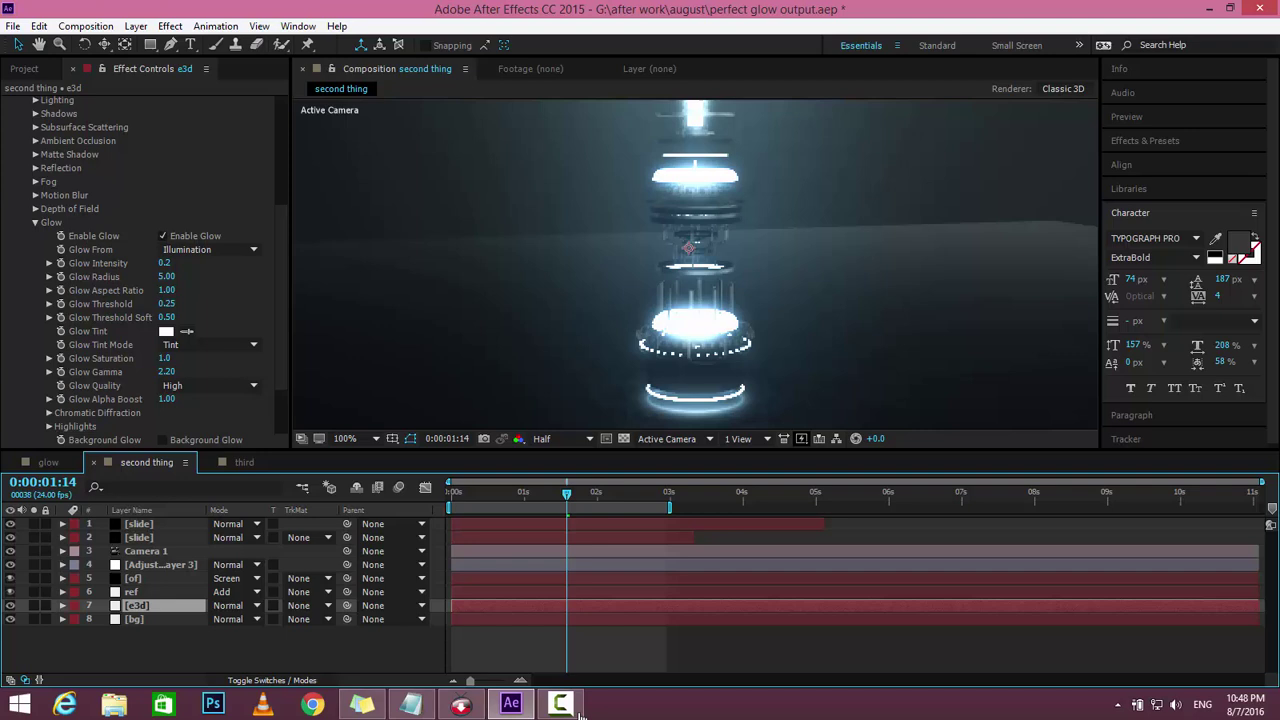
Hide the ref layer and move it to the bottom of the layer stack.
key("ctrl+Up")
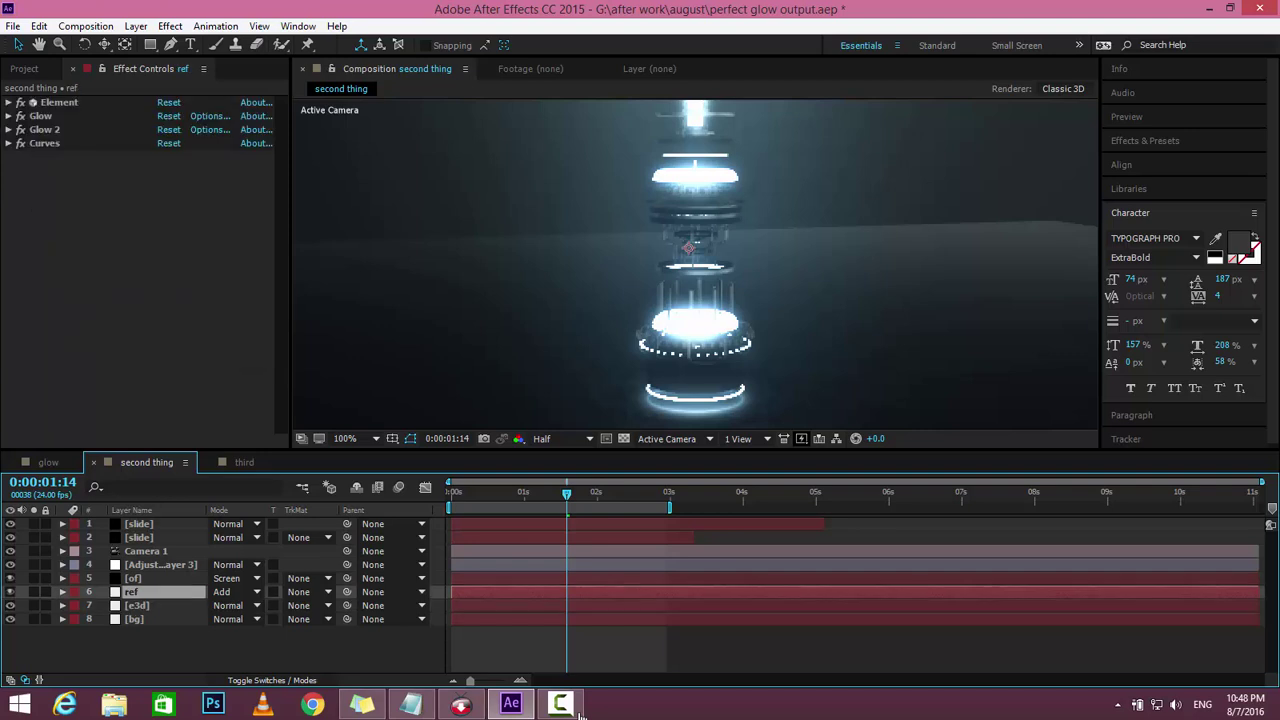
key("ctrl+alt+shift+v")
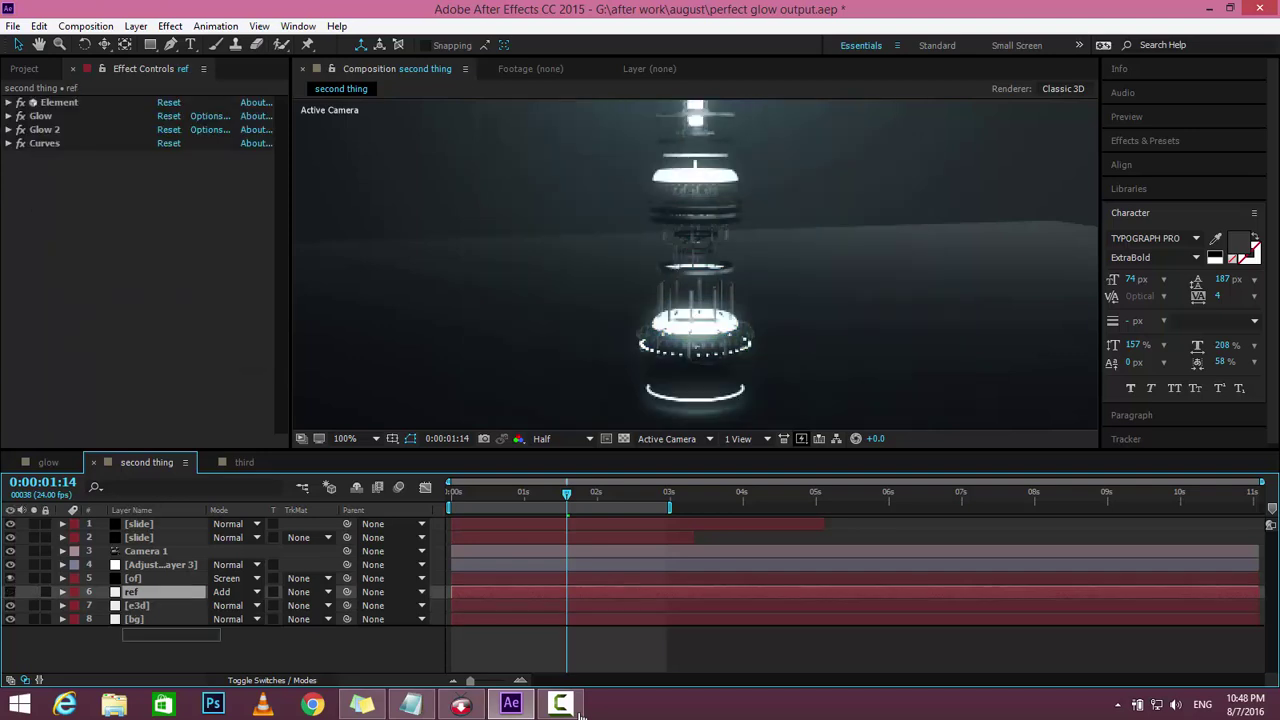
key("ctrl+shift+bracketleft")
Disable Glow in the Render Settings of the e3d layer's Element effect and collapse the Glow group.
key("ctrl+Up")
key("ctrl+Up")
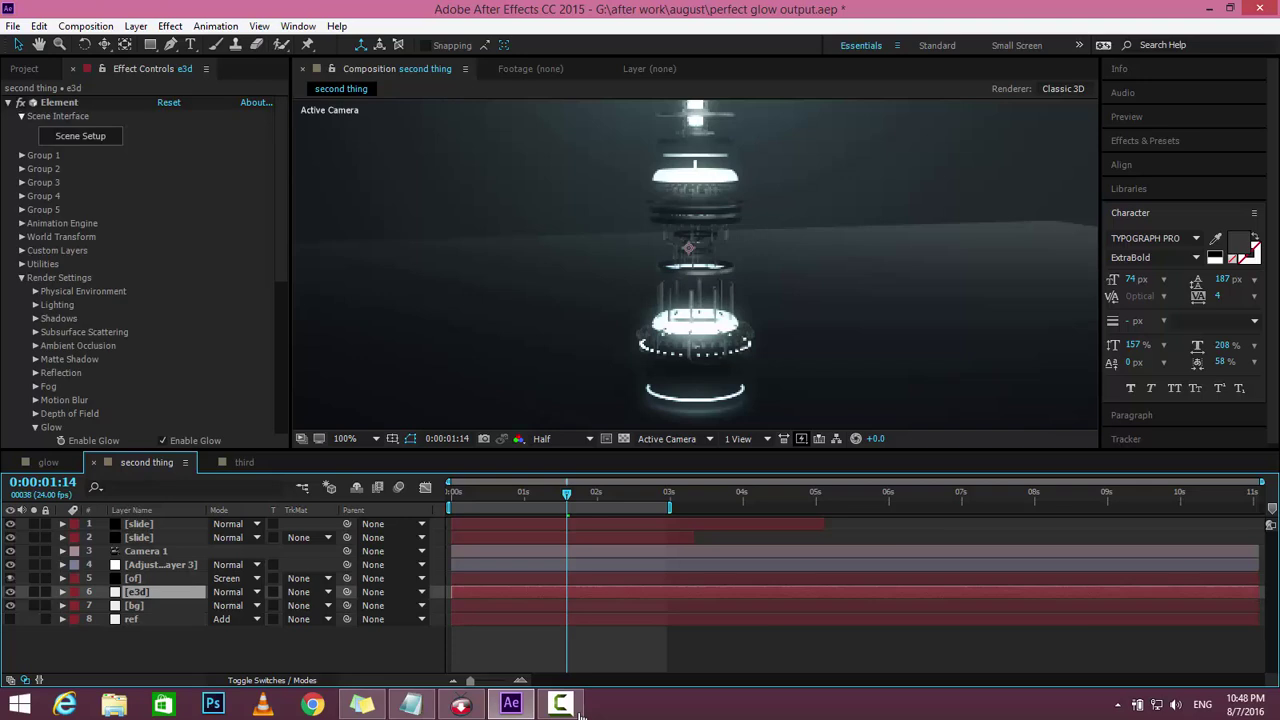
key("F3")
key("grave")
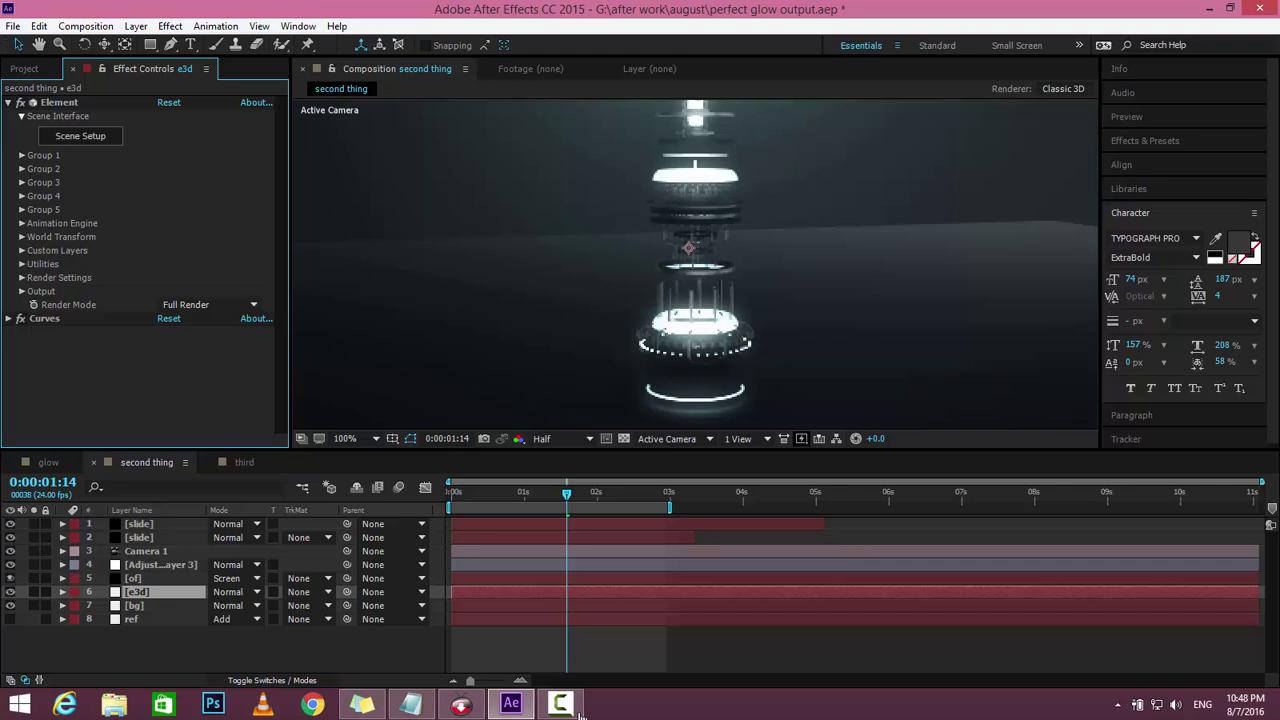
key("comma")
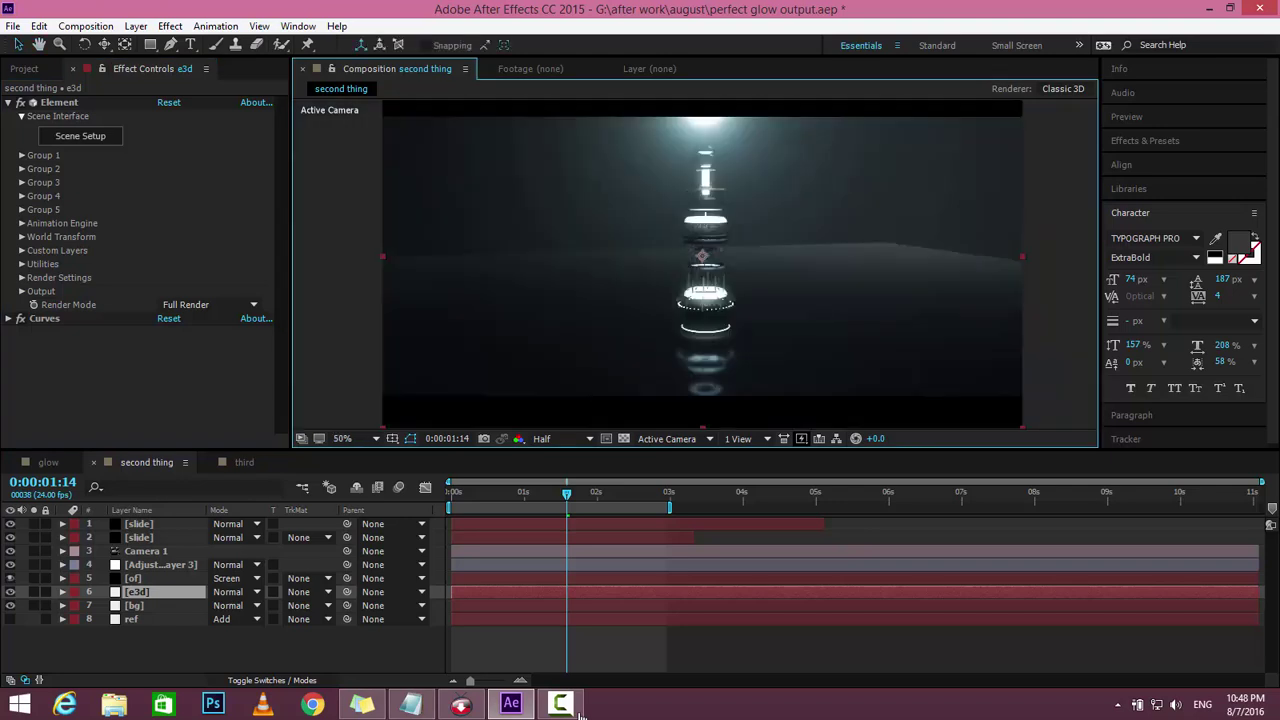
key("F3")
key("grave")
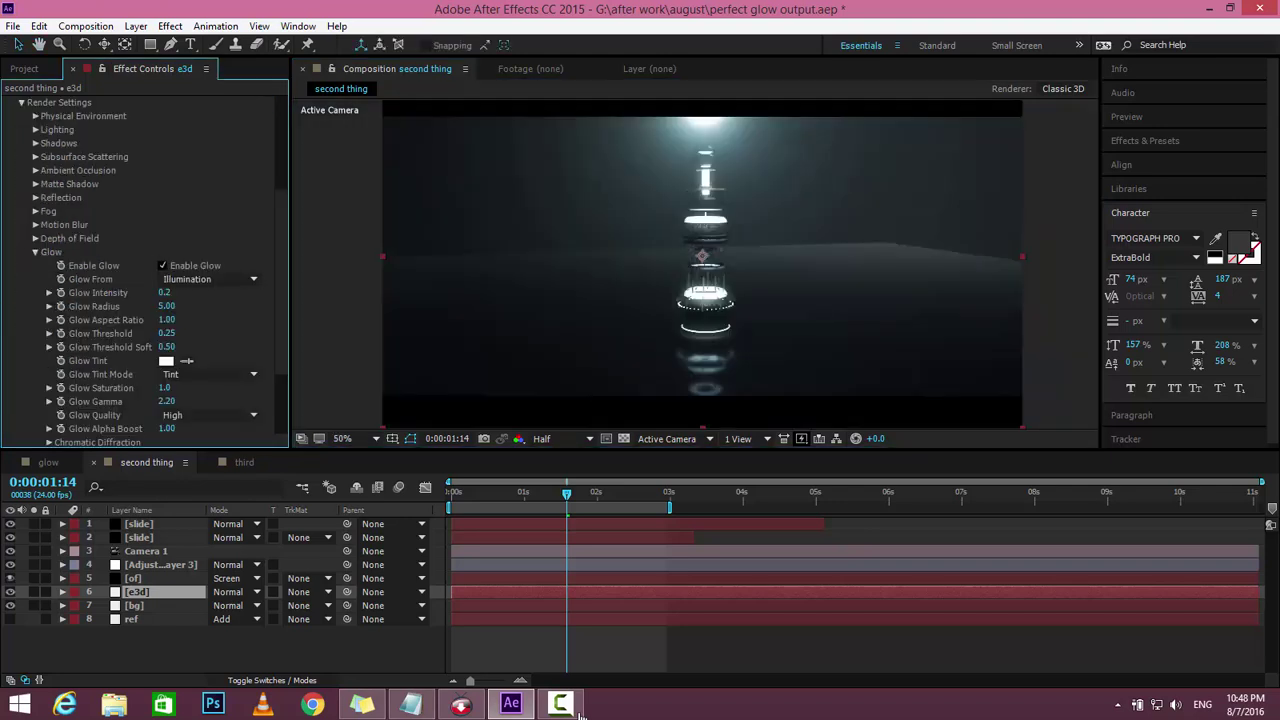
key("ctrl+z")
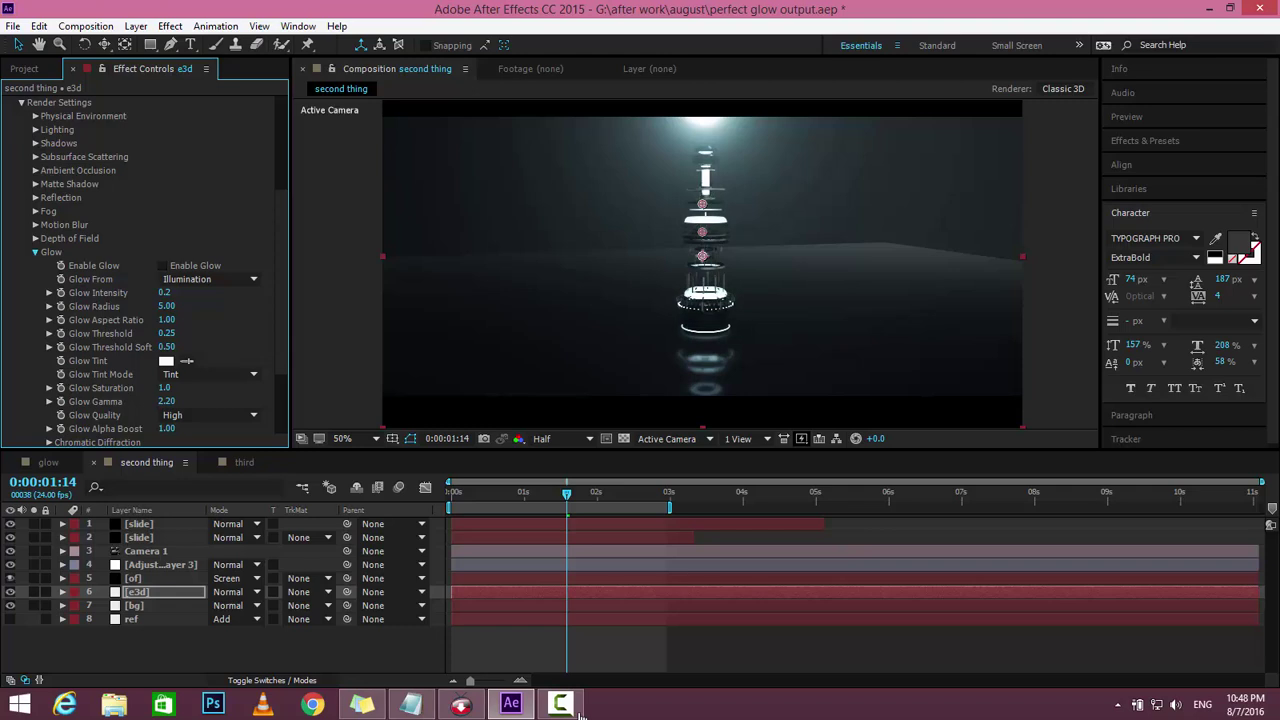
key("grave")
key("period")
key("comma")
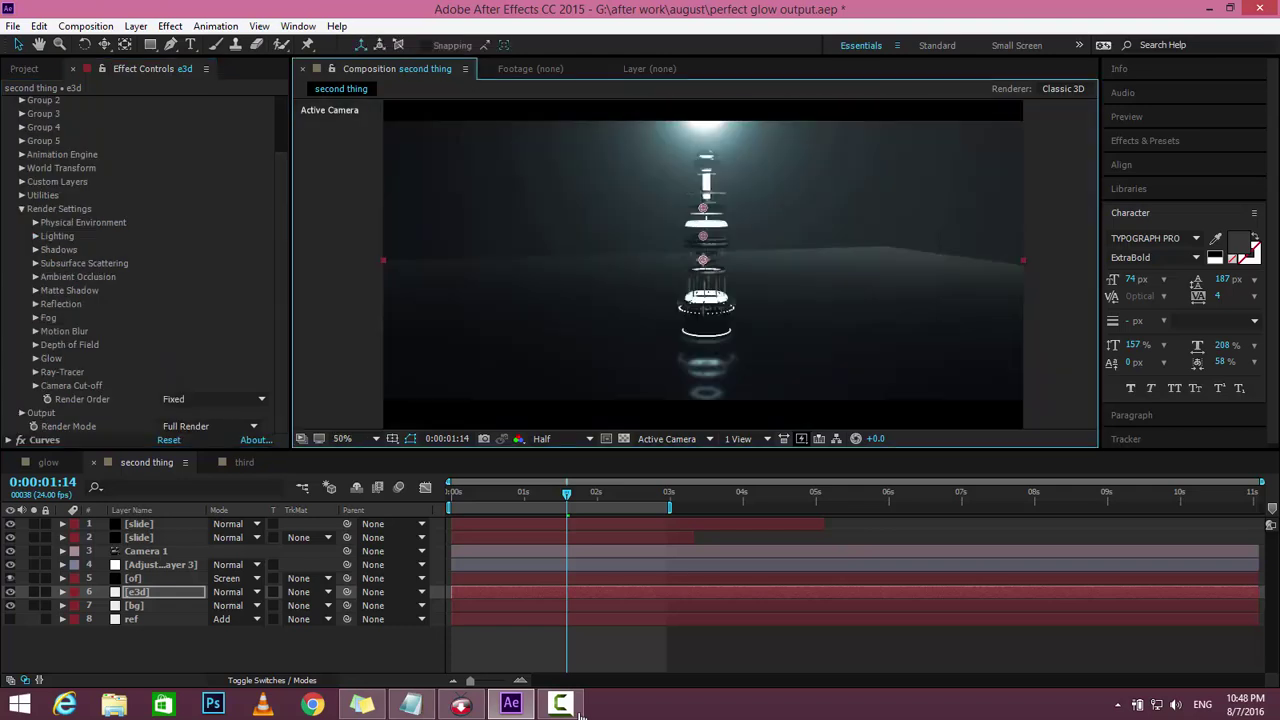
Duplicate the e3d layer and rename the copy glow.
key("space")
key("backslash")
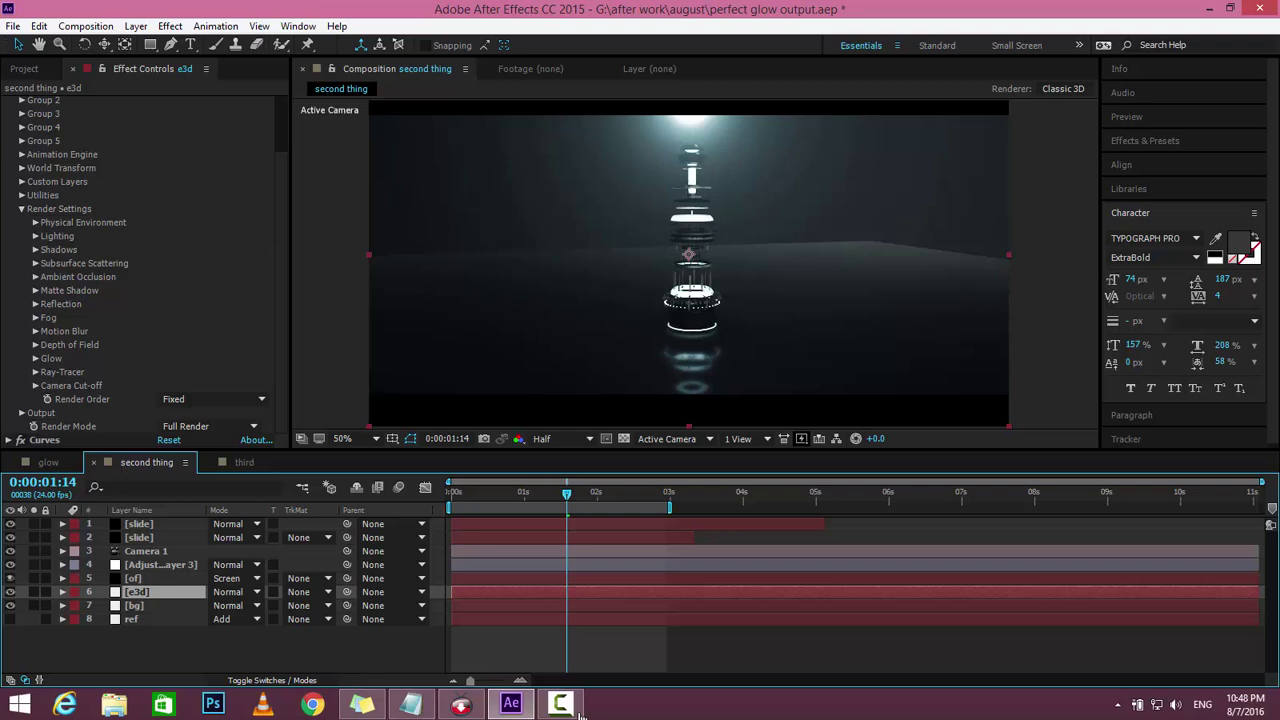
key("ctrl+d")
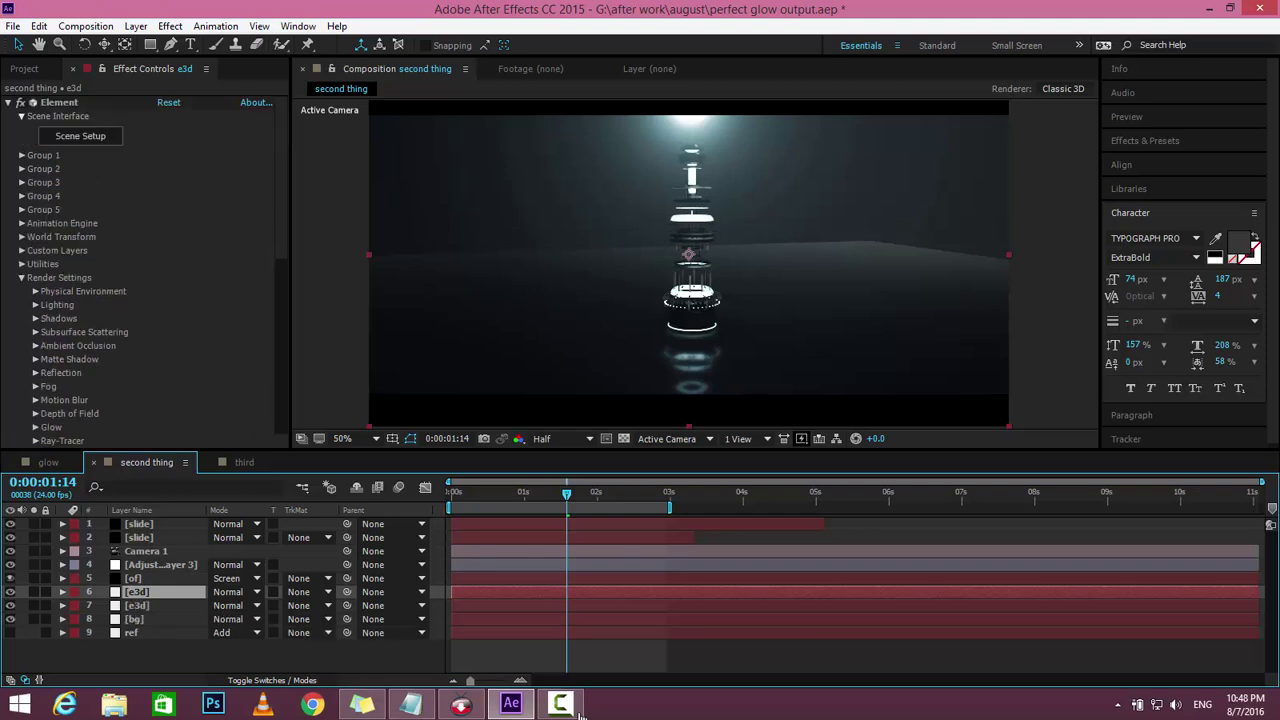
key("Return")
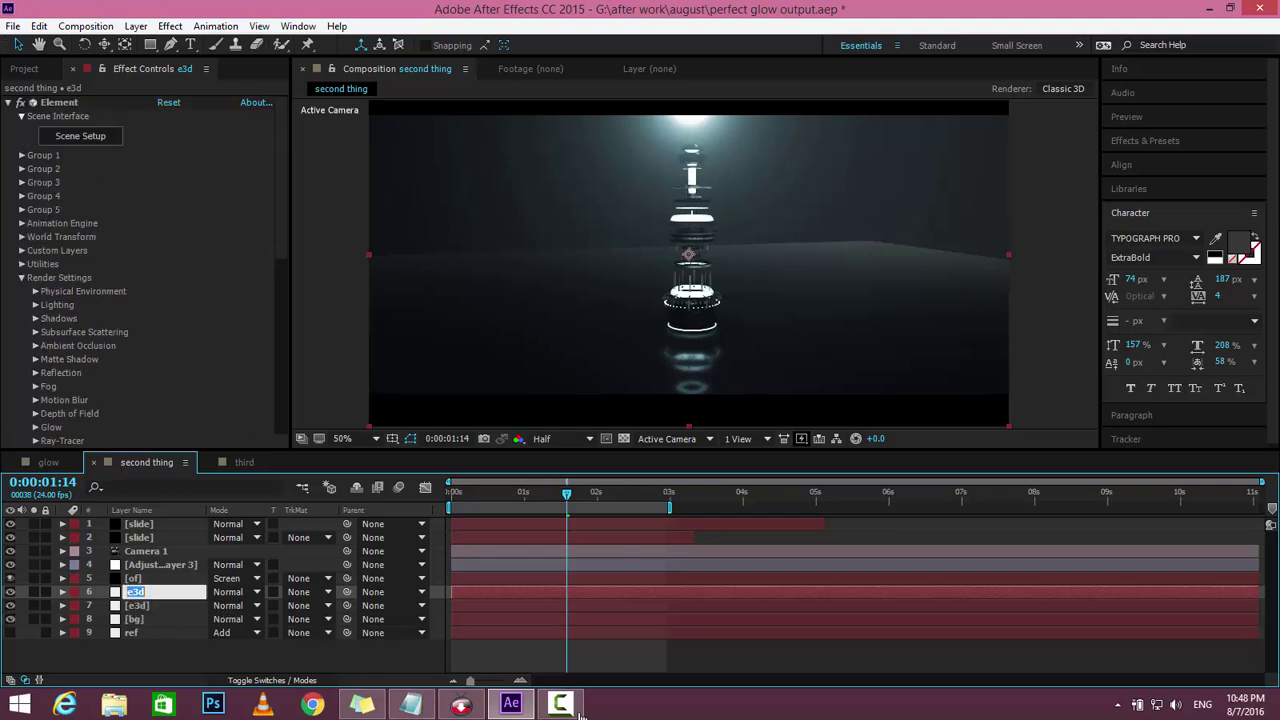
type("glow")
key("Return")
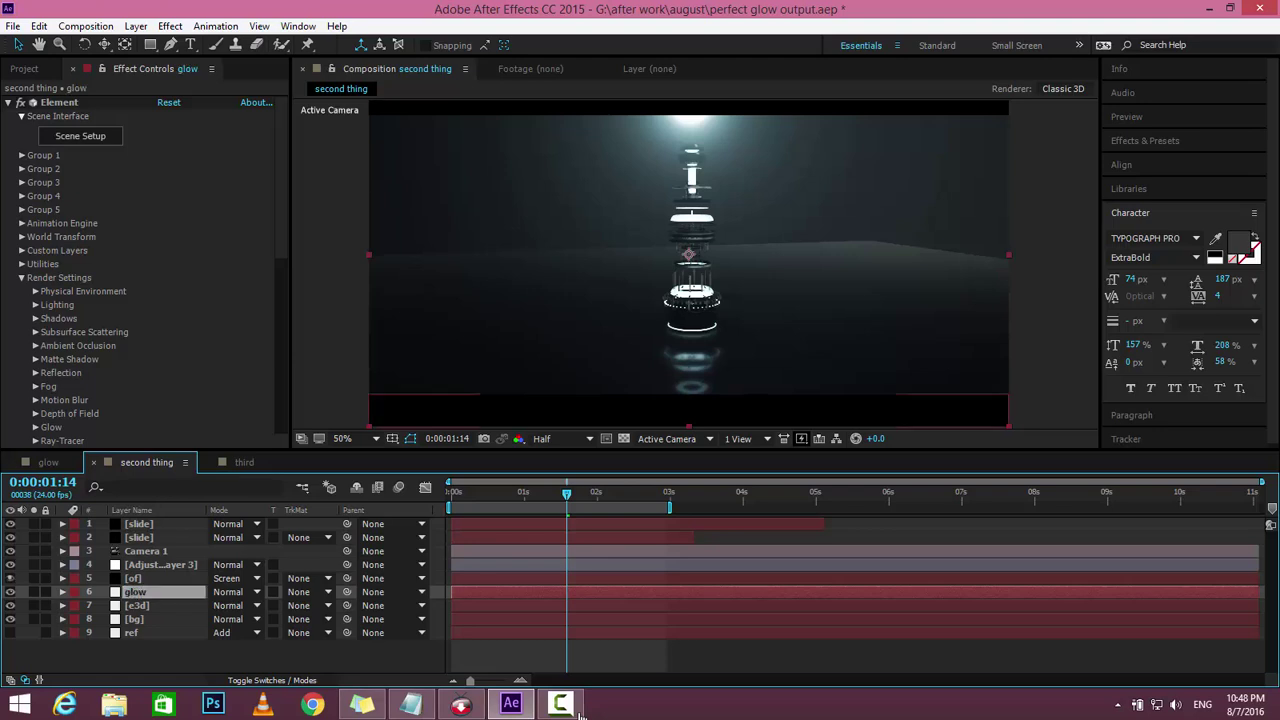
Set the Element output of the glow layer to show only the Illumination pass.
left_click(21, 277)
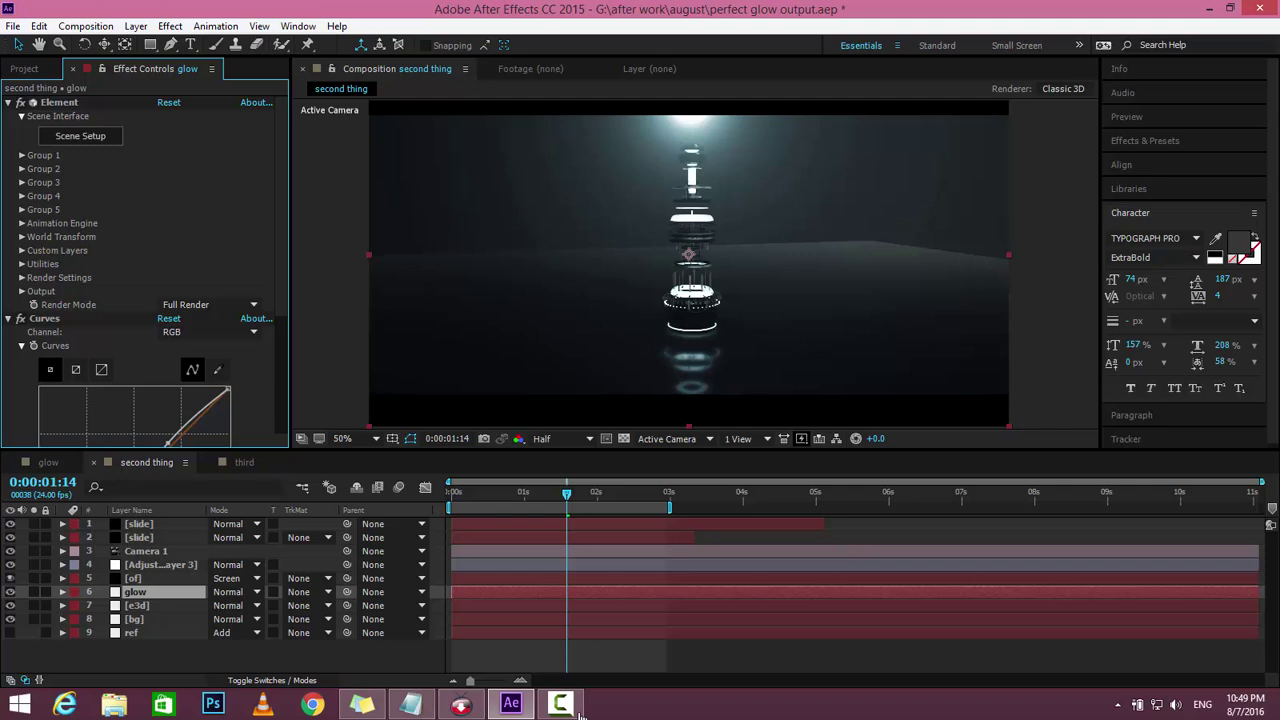
left_click(21, 291)
scroll(140, 280, "down", 2)
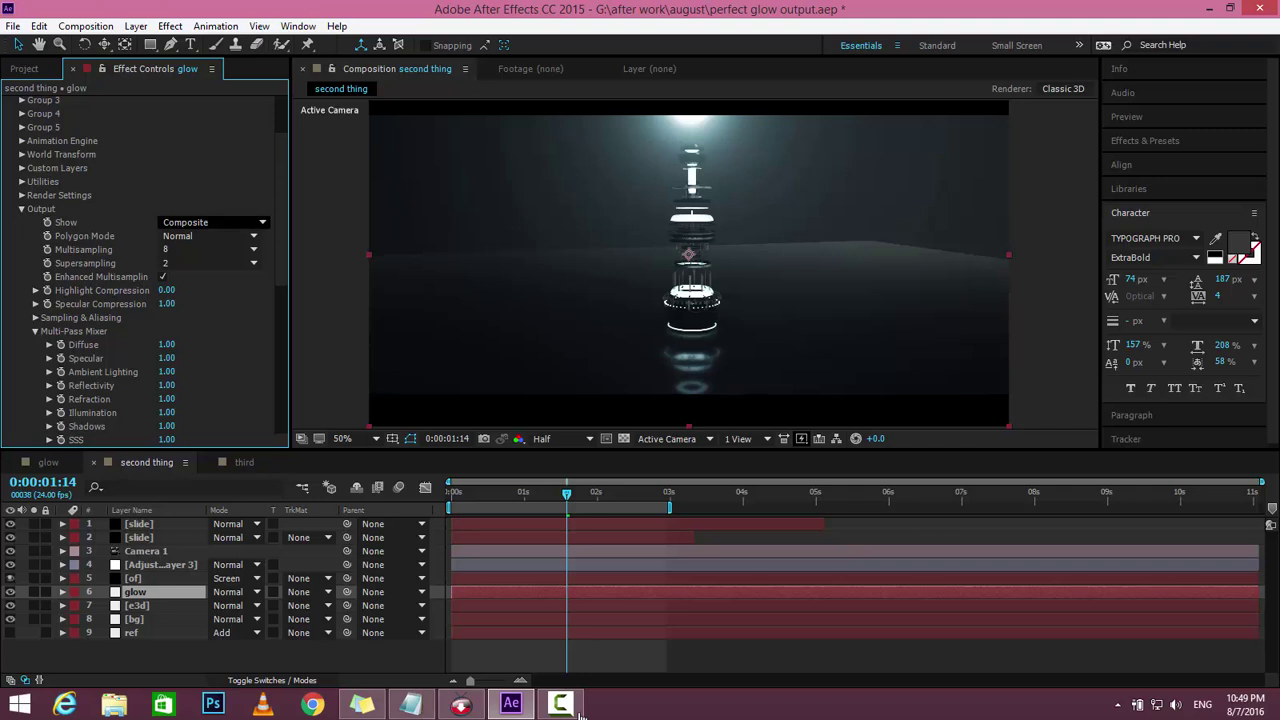
left_click(212, 222)
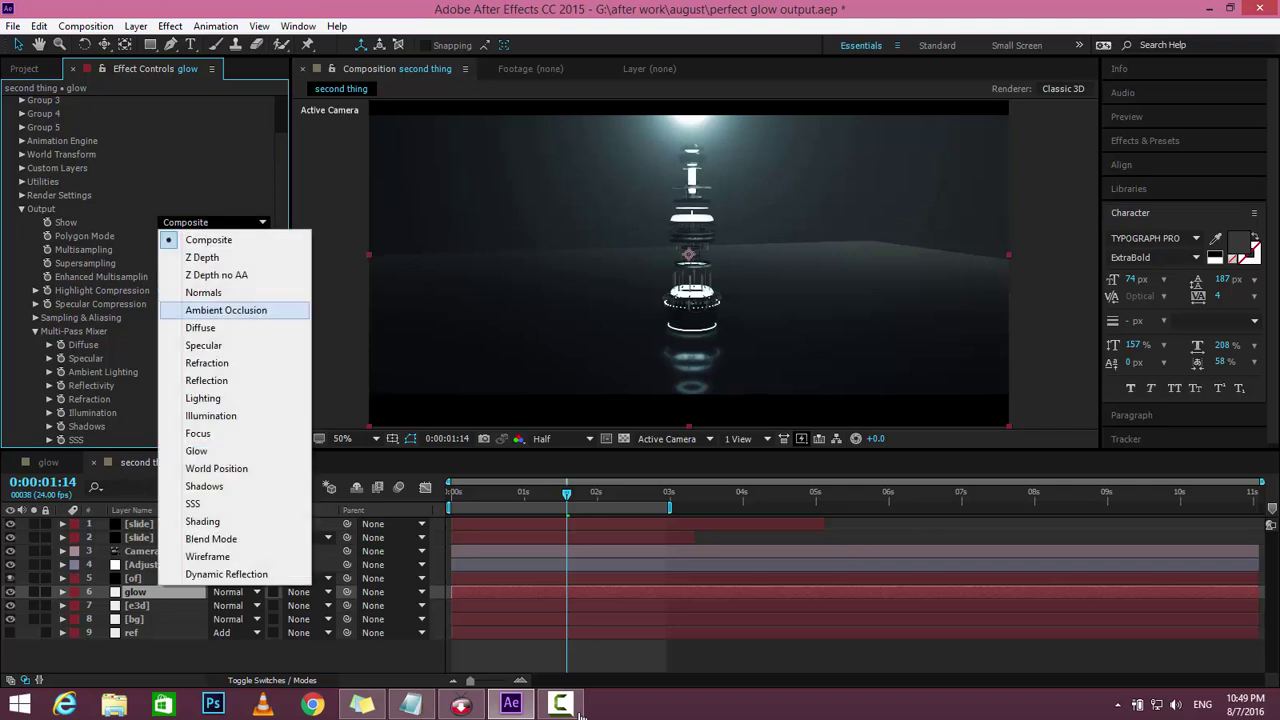
key("Up")
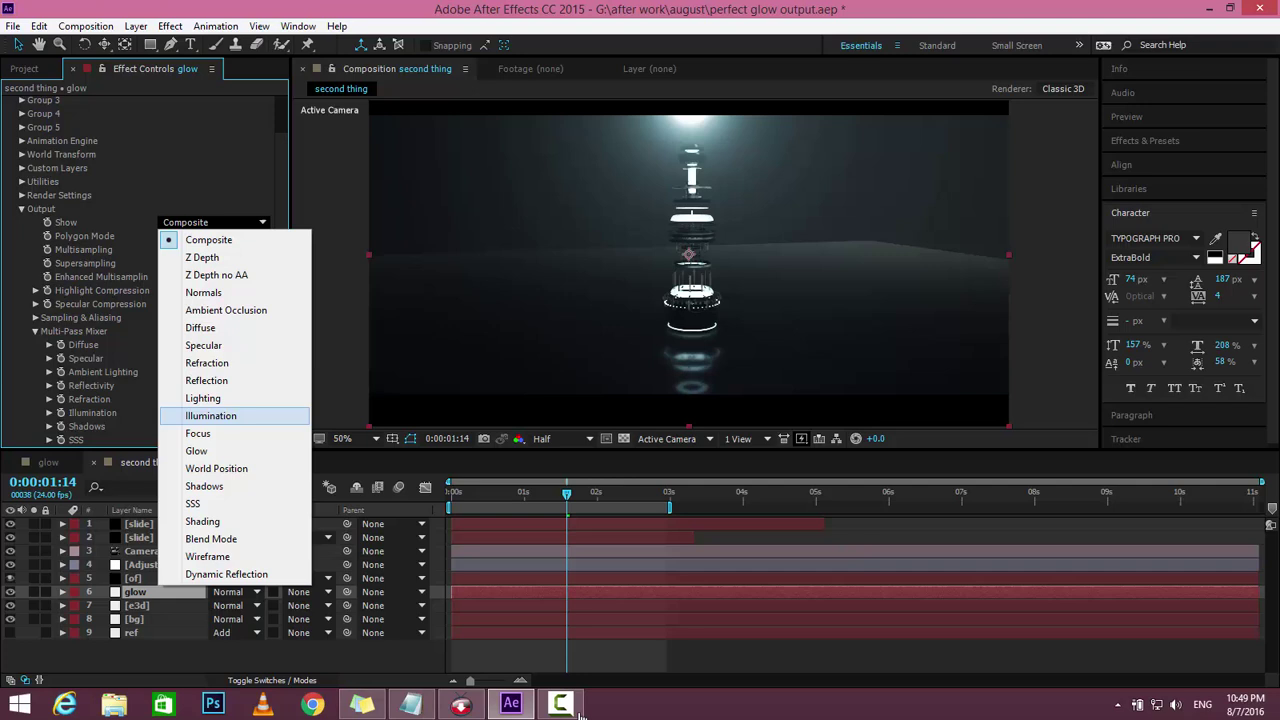
key("Return")
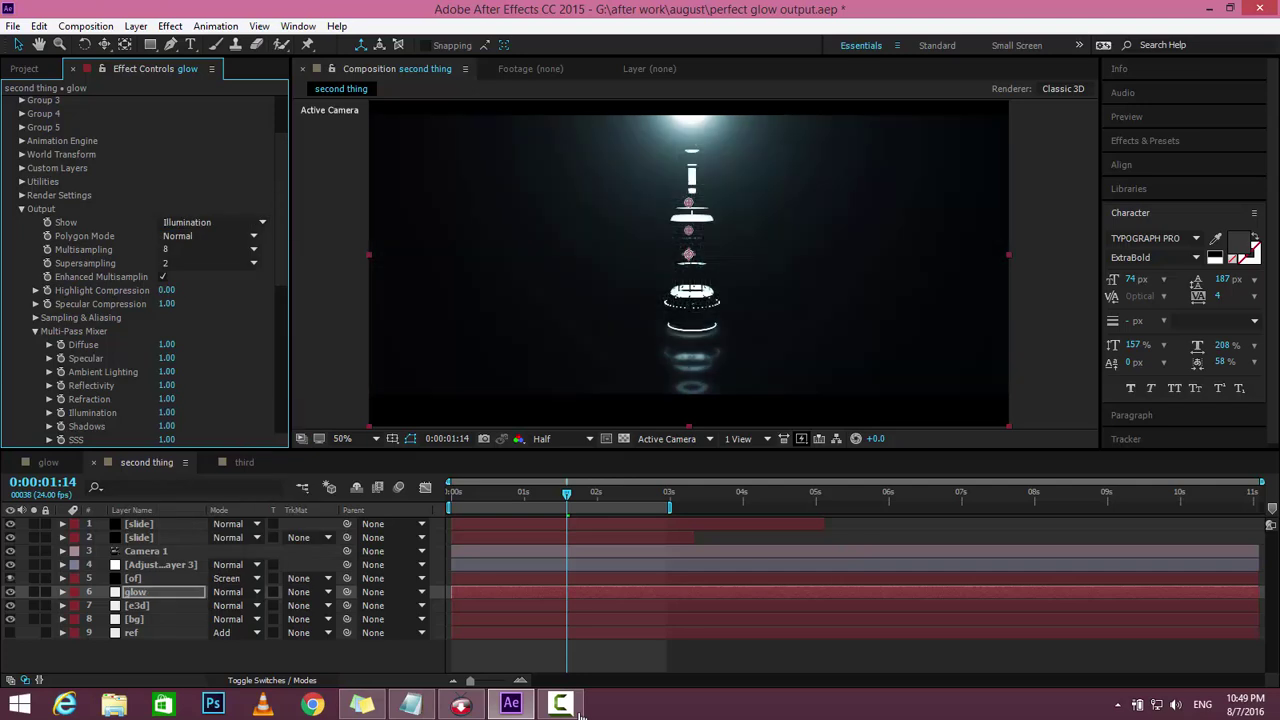
Look over the models in the glow layer's Scene Setup and examine its illumination pass at 200% zoom.
scroll(144, 270, "up", 2)
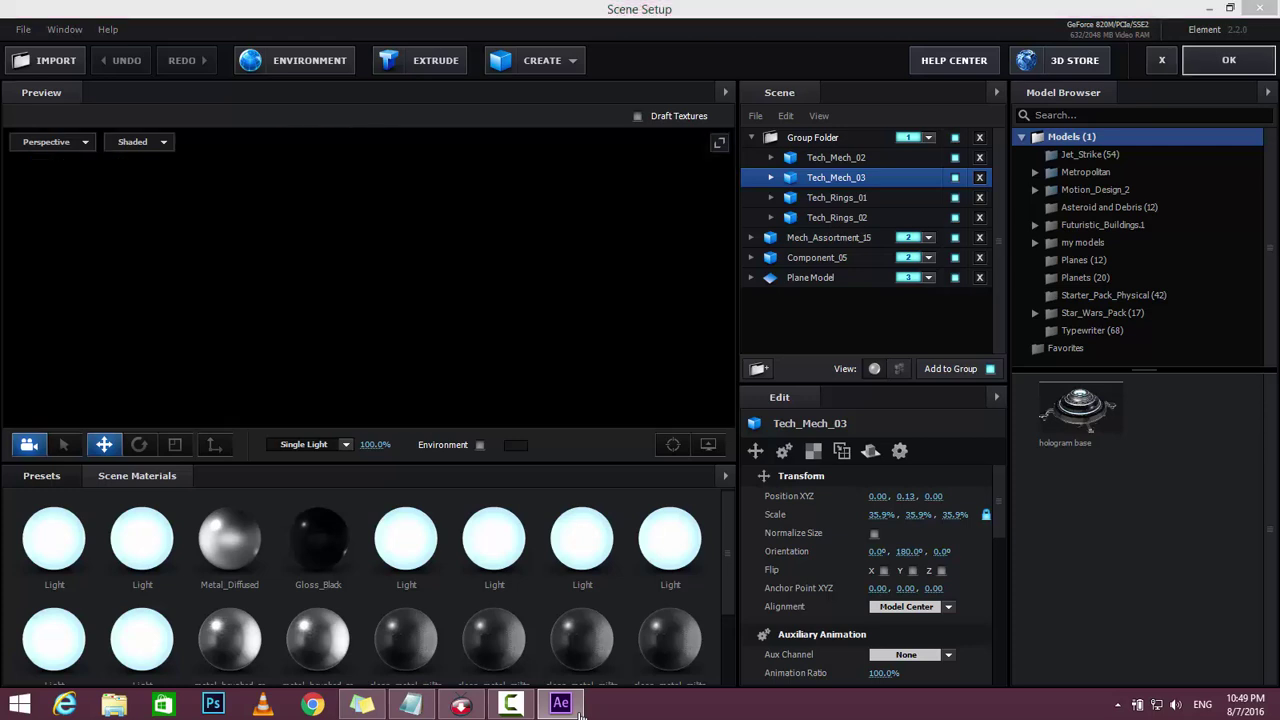
scroll(694, 263, "up", 2)
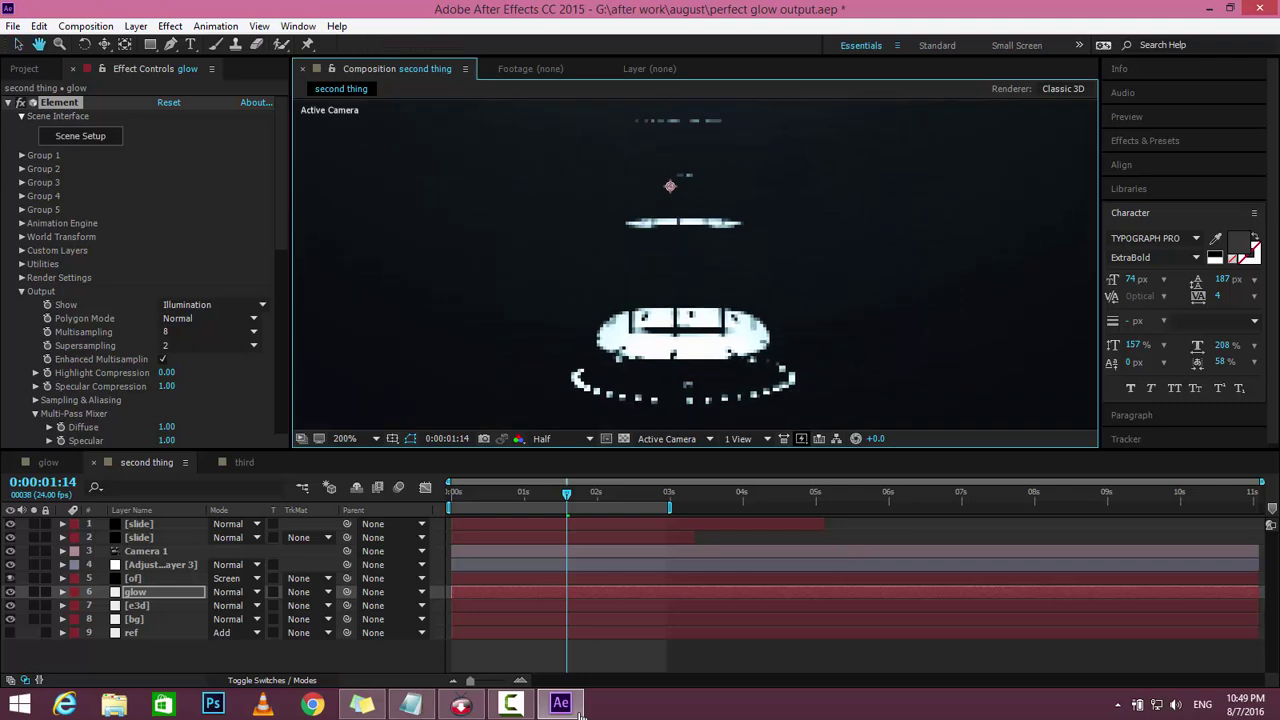
Apply the Stylize Glow effect to the glow layer, placing it between Element and Curves.
scroll(694, 263, "down", 1)
left_click(22, 291)
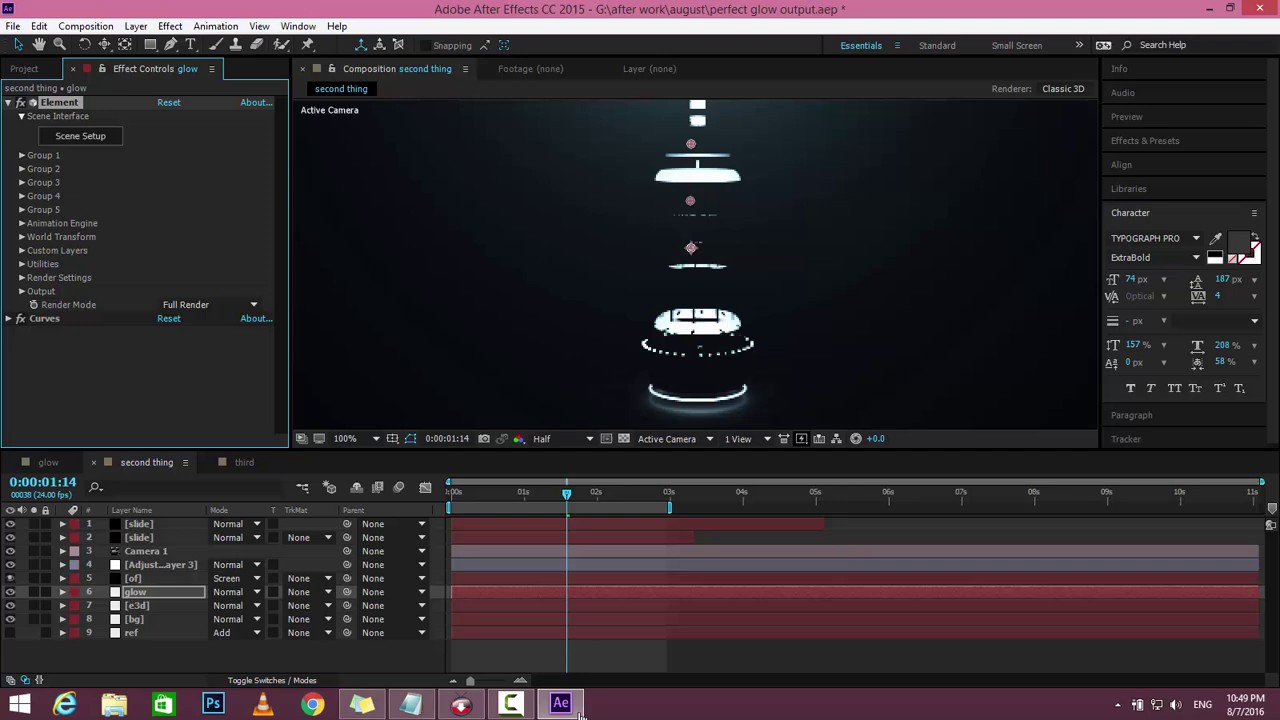
key("grave")
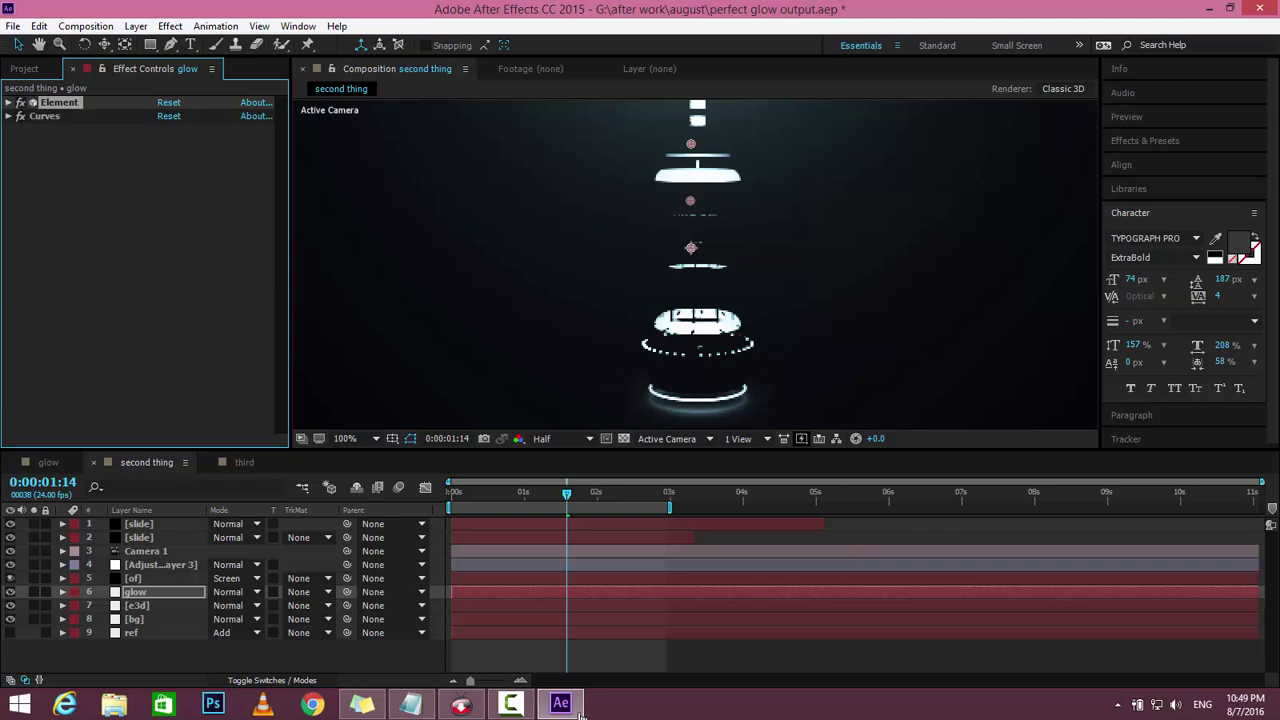
key("F2")
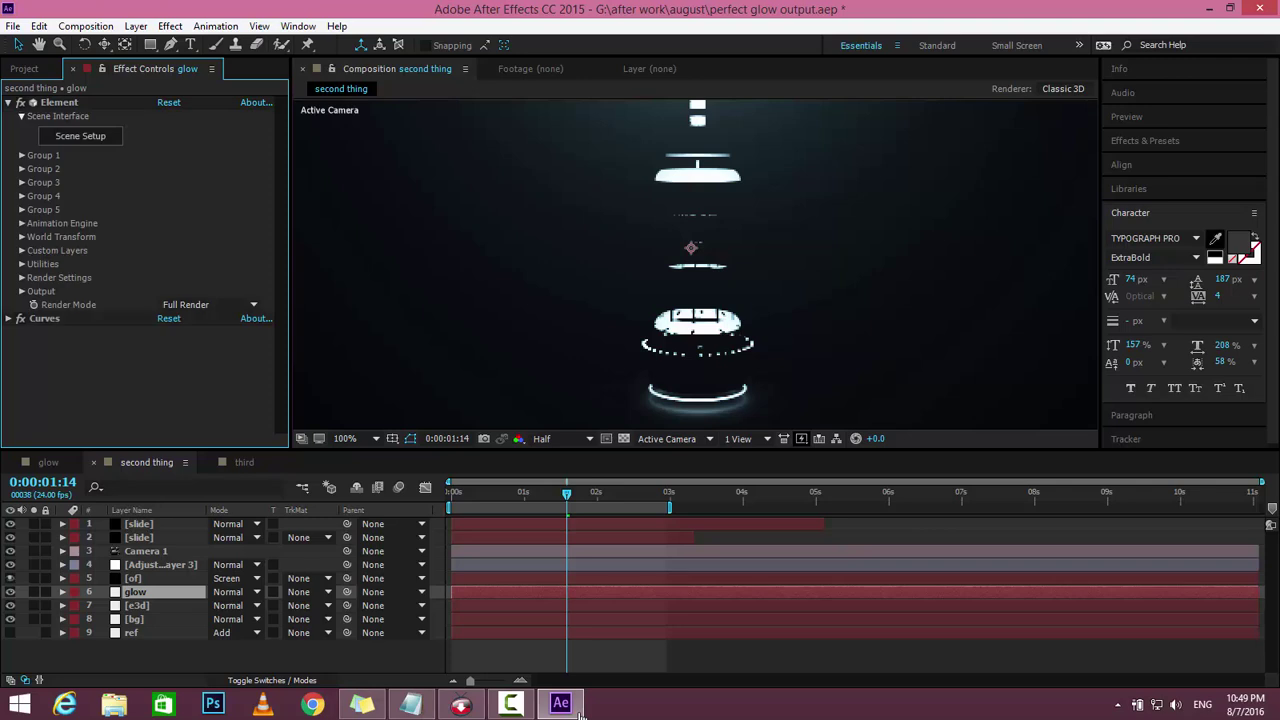
key("ctrl+5")
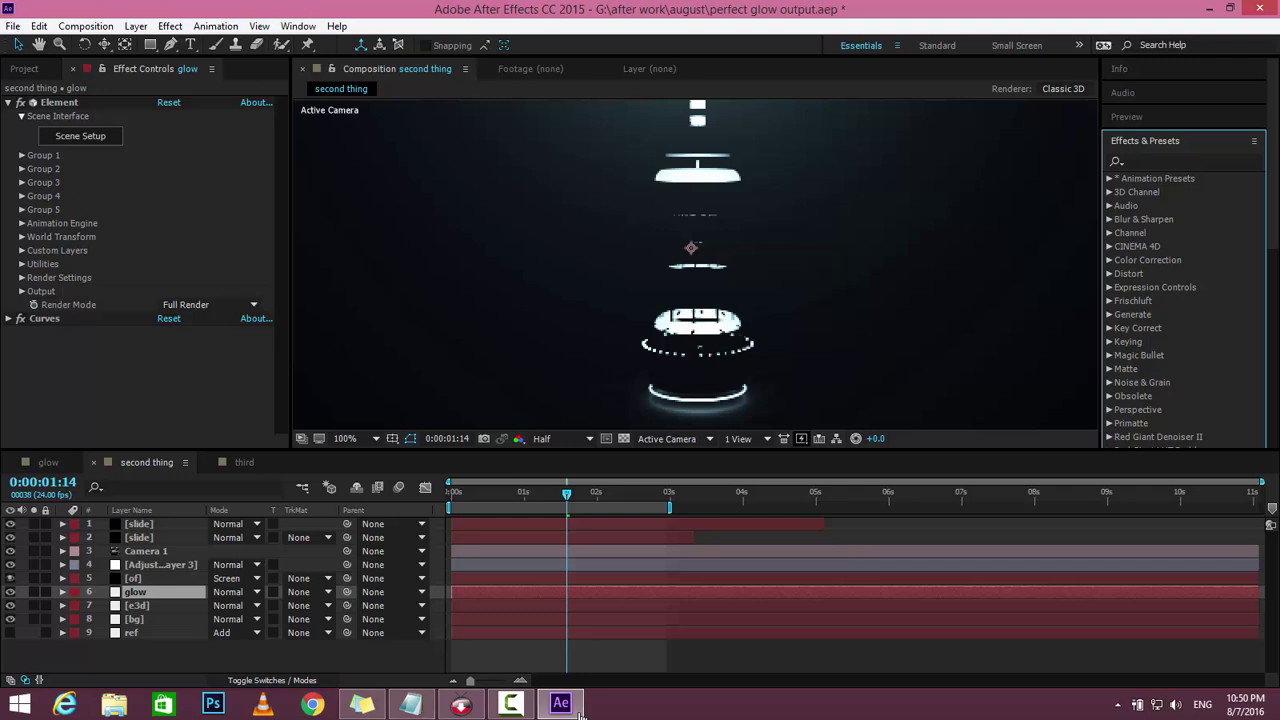
type("glow")
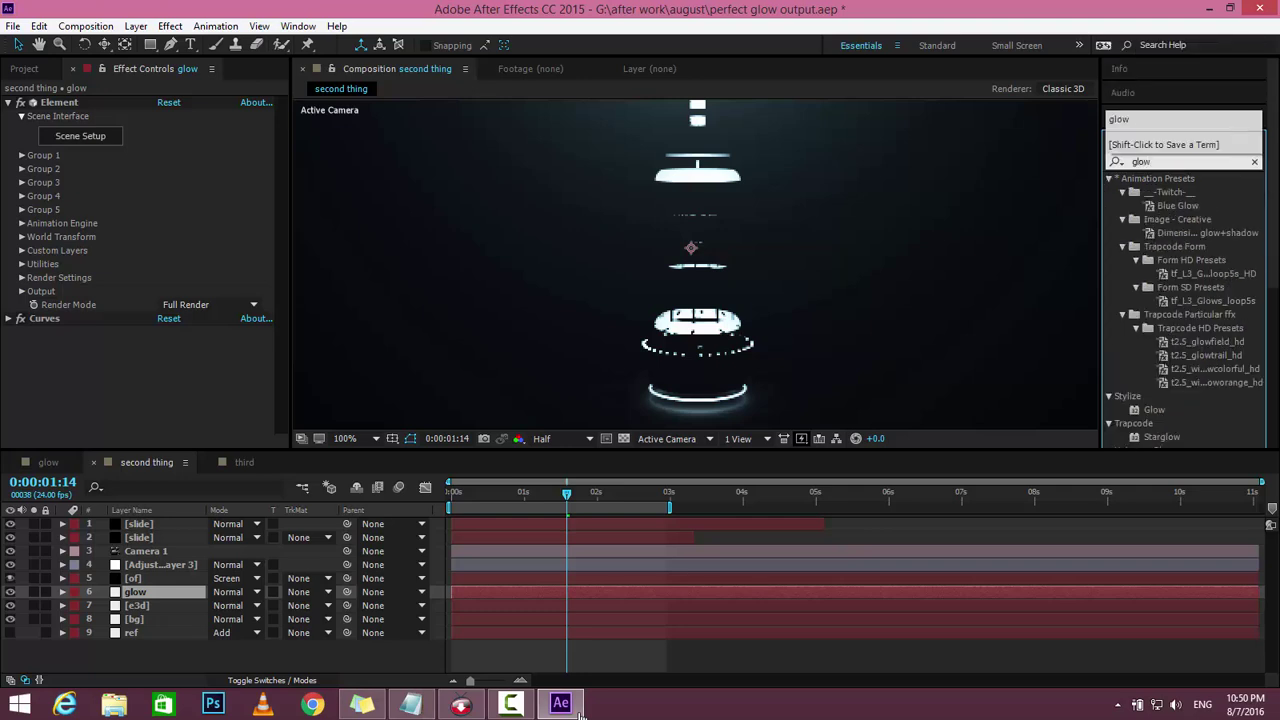
scroll(1184, 290, "down", 3)
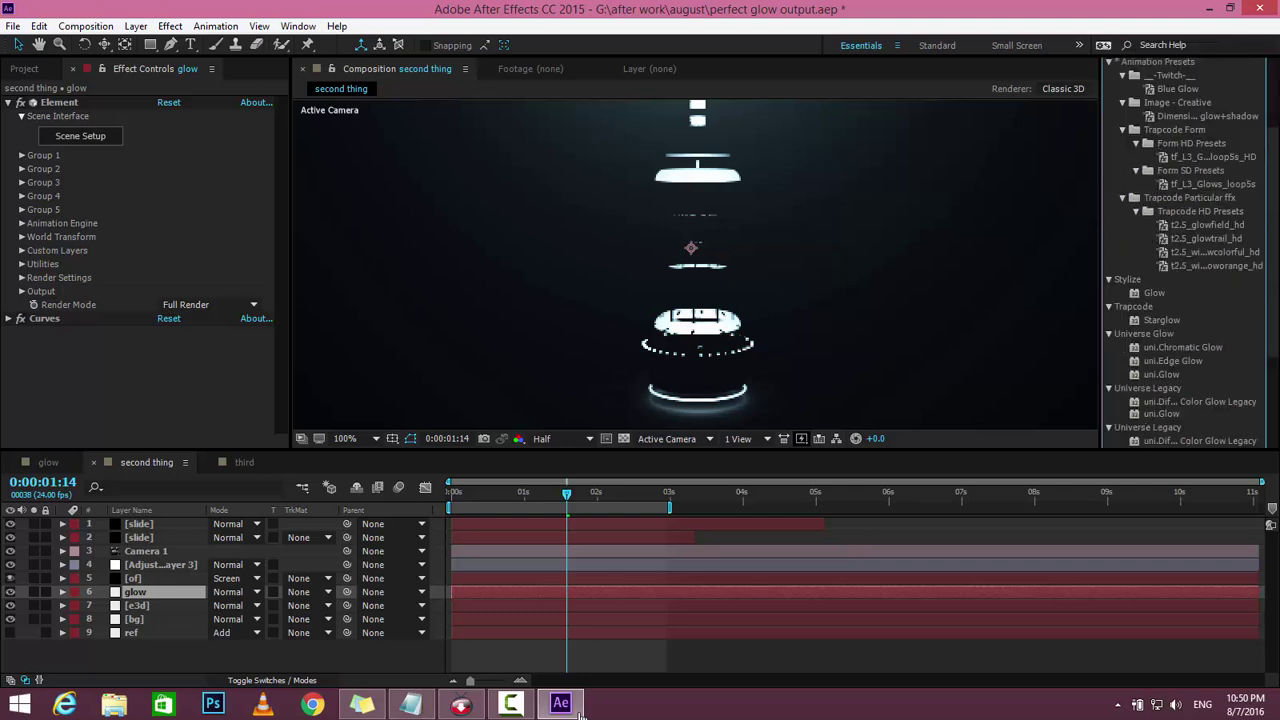
left_click_drag(1154, 292, 77, 295)
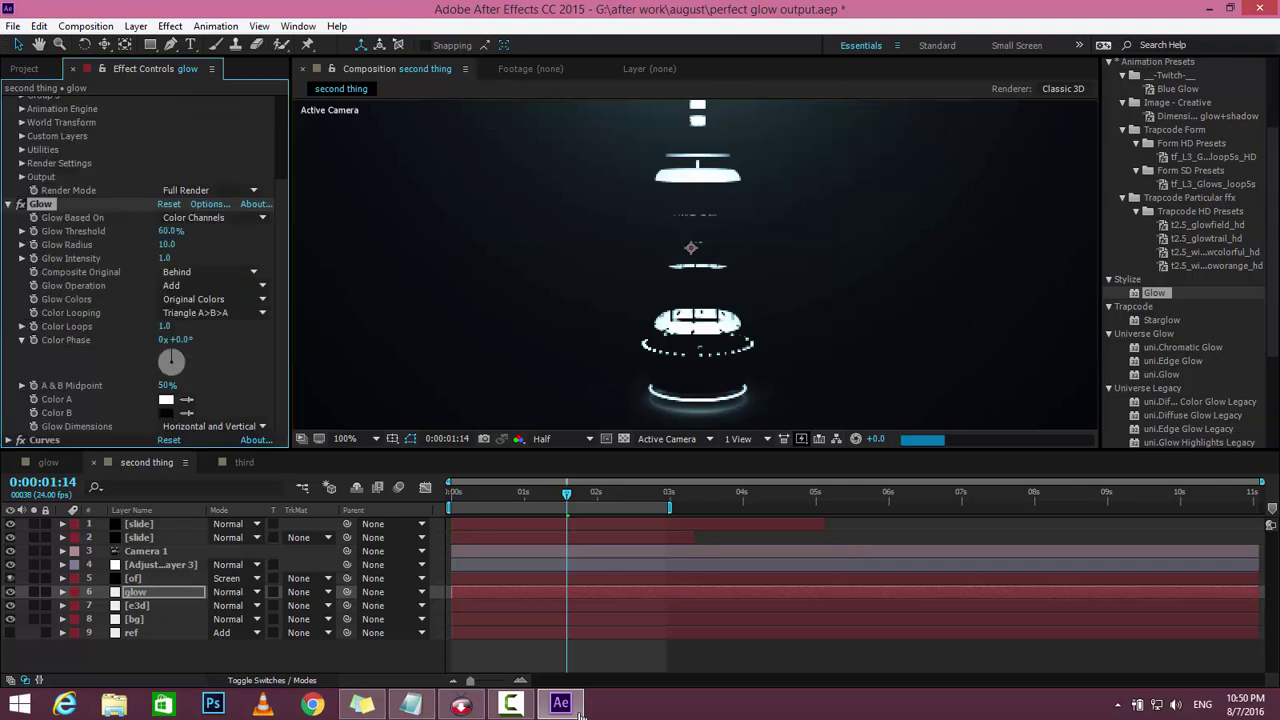
Hide the of layer, then solo the e3d layer briefly for comparison and leave only the glow layer soloed.
key("comma")
left_click_drag(696, 263, 698, 262)
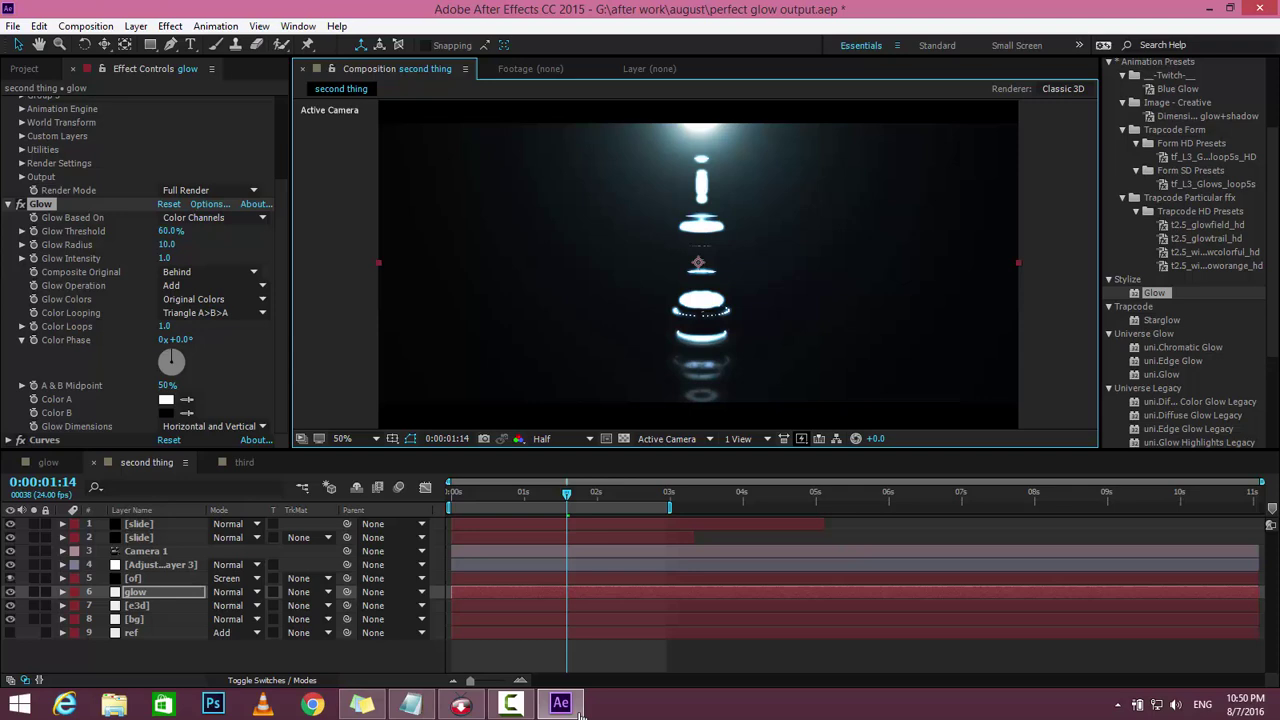
left_click(10, 578)
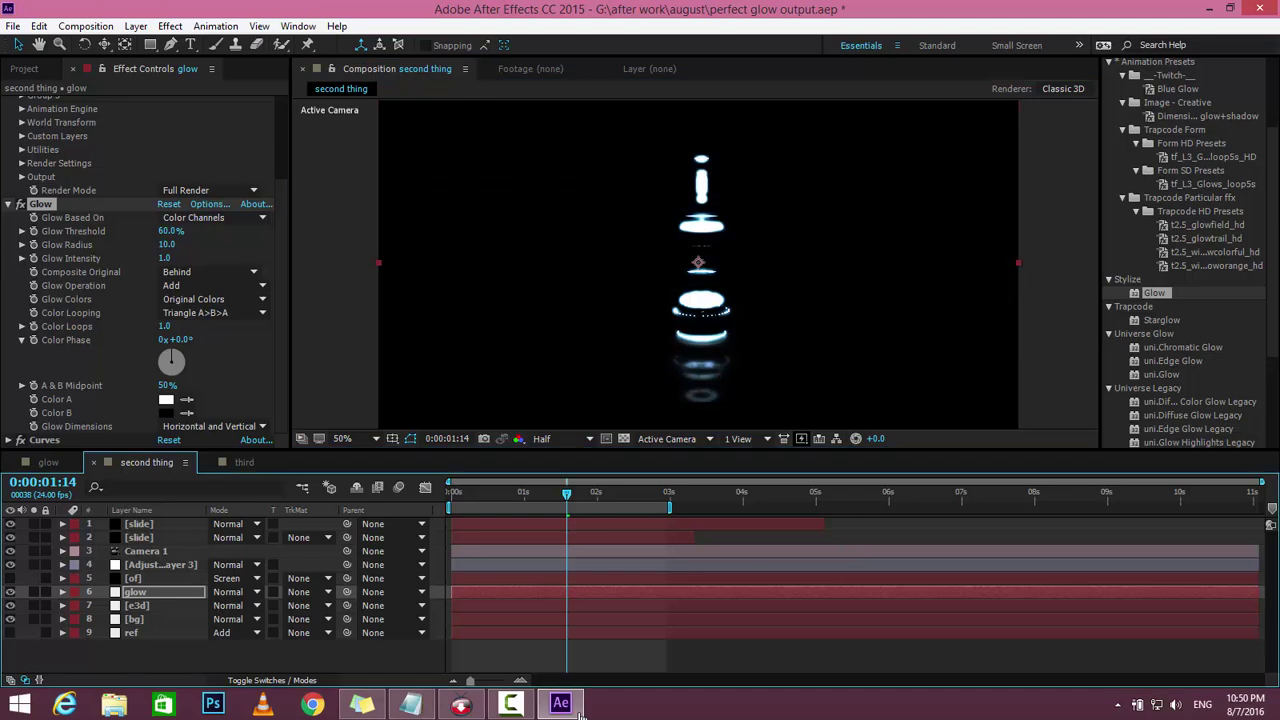
key("ctrl+Down")
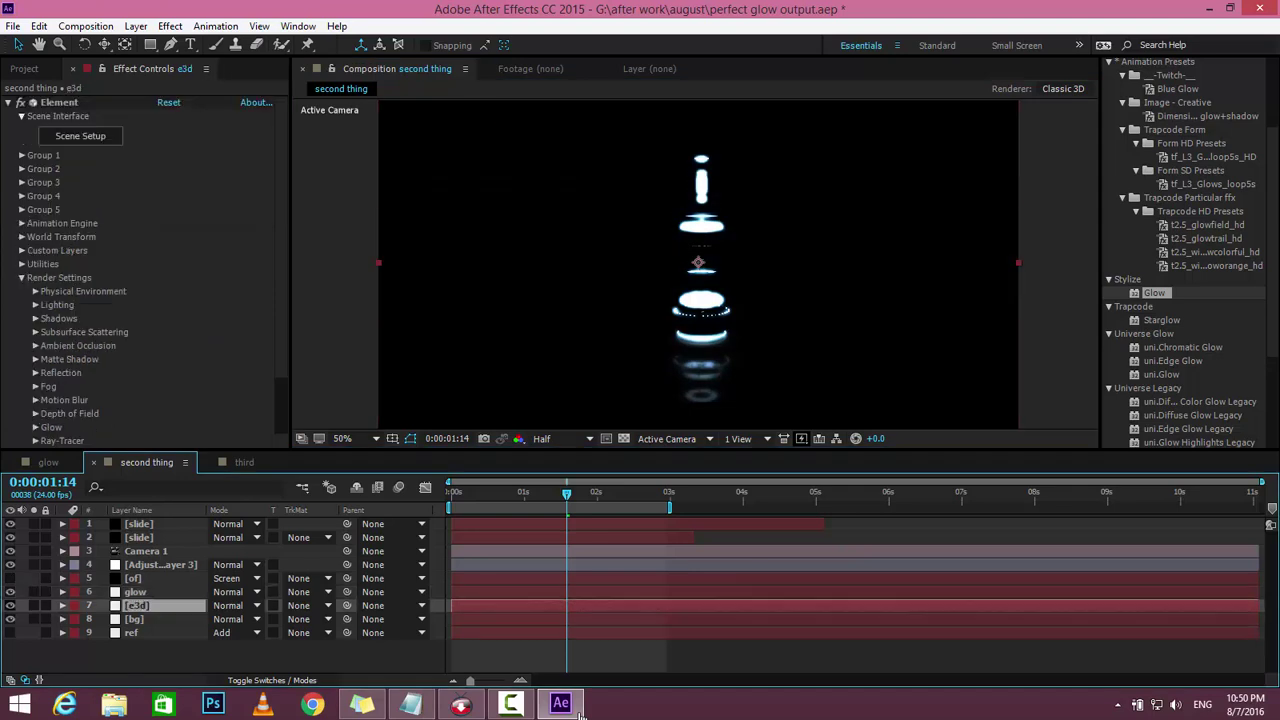
left_click_drag(699, 271, 699, 283)
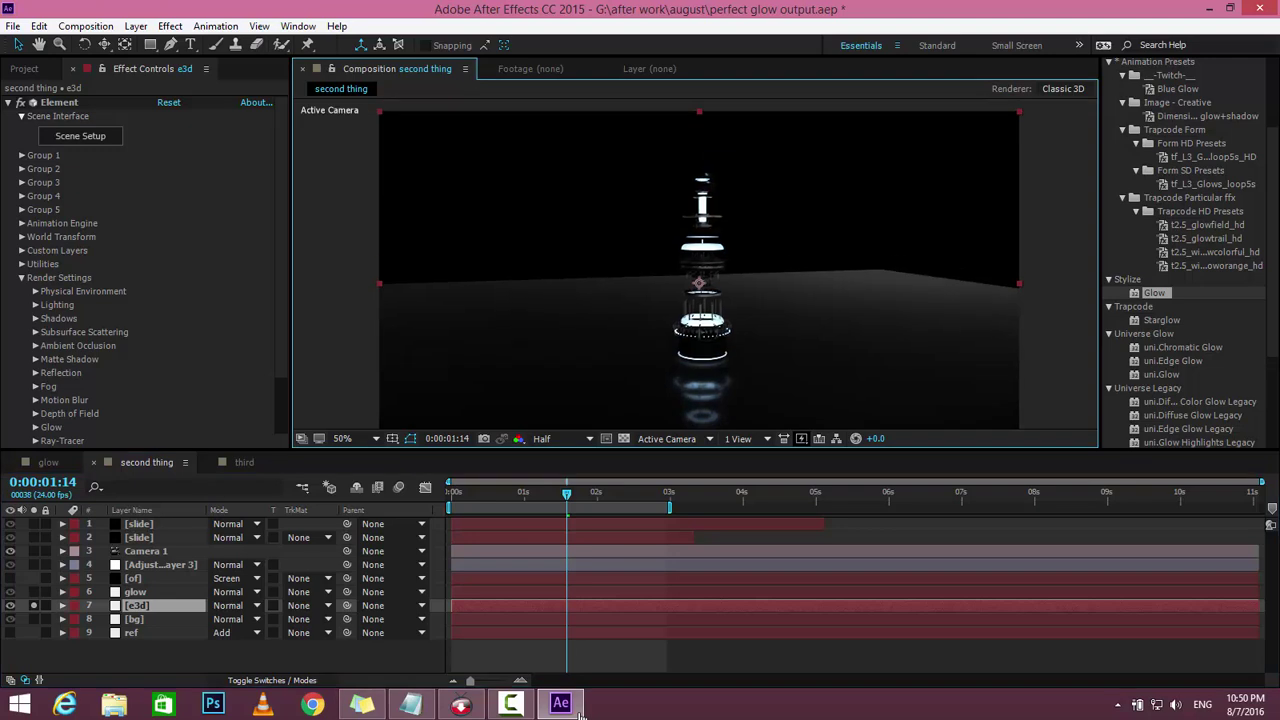
key("slash")
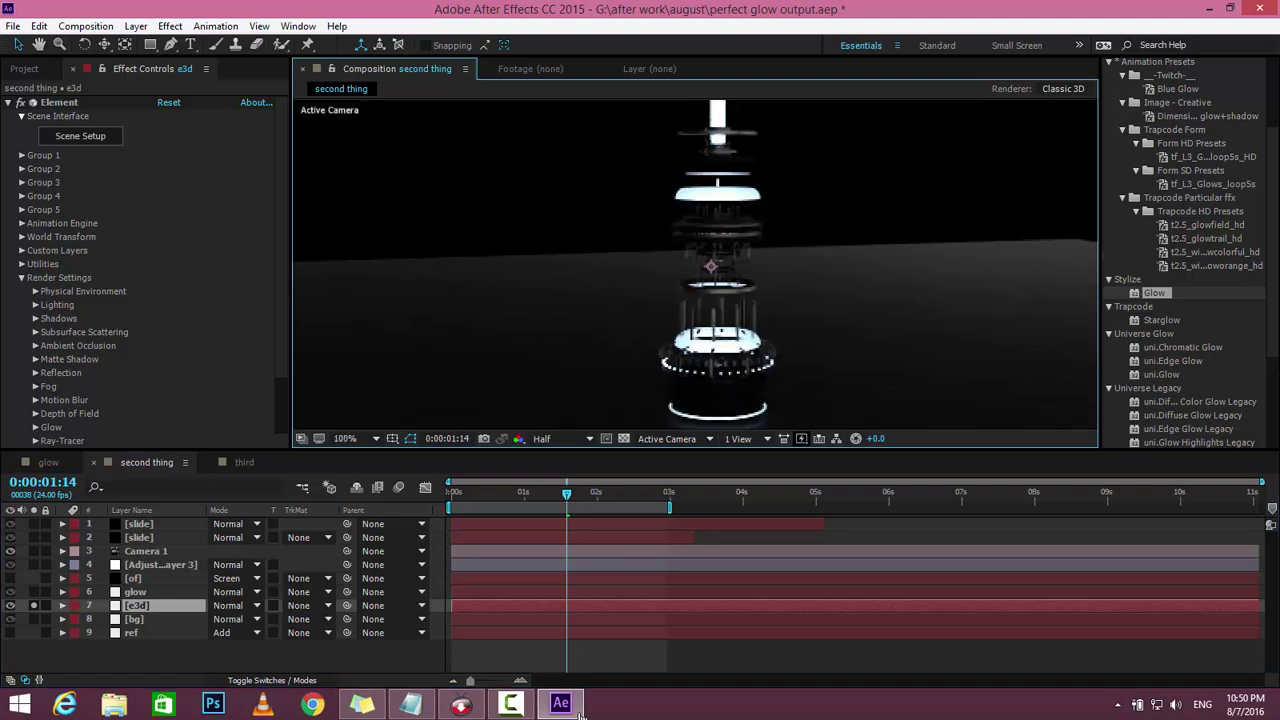
left_click(34, 591)
left_click(34, 605)
left_click(136, 591)
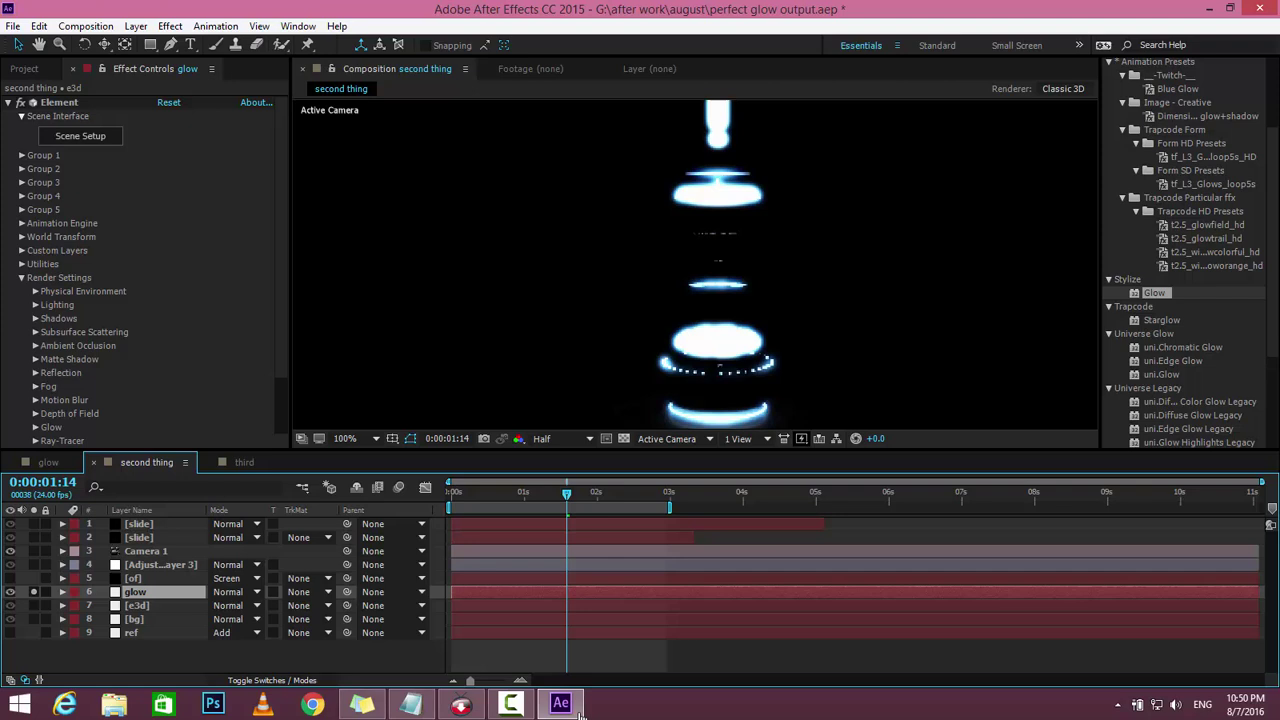
Set the Glow effect's intensity to 0.3, radius to 40 and threshold to 72.5%.
key("comma")
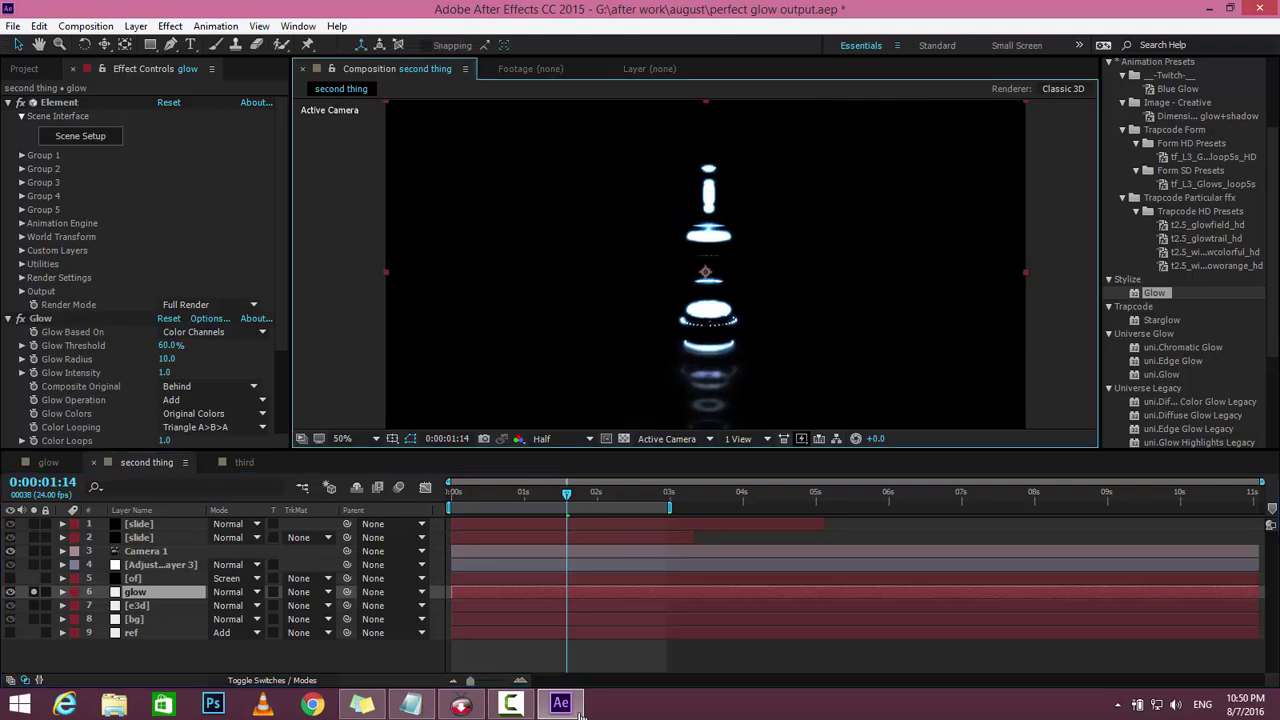
left_click(165, 372)
type(".")
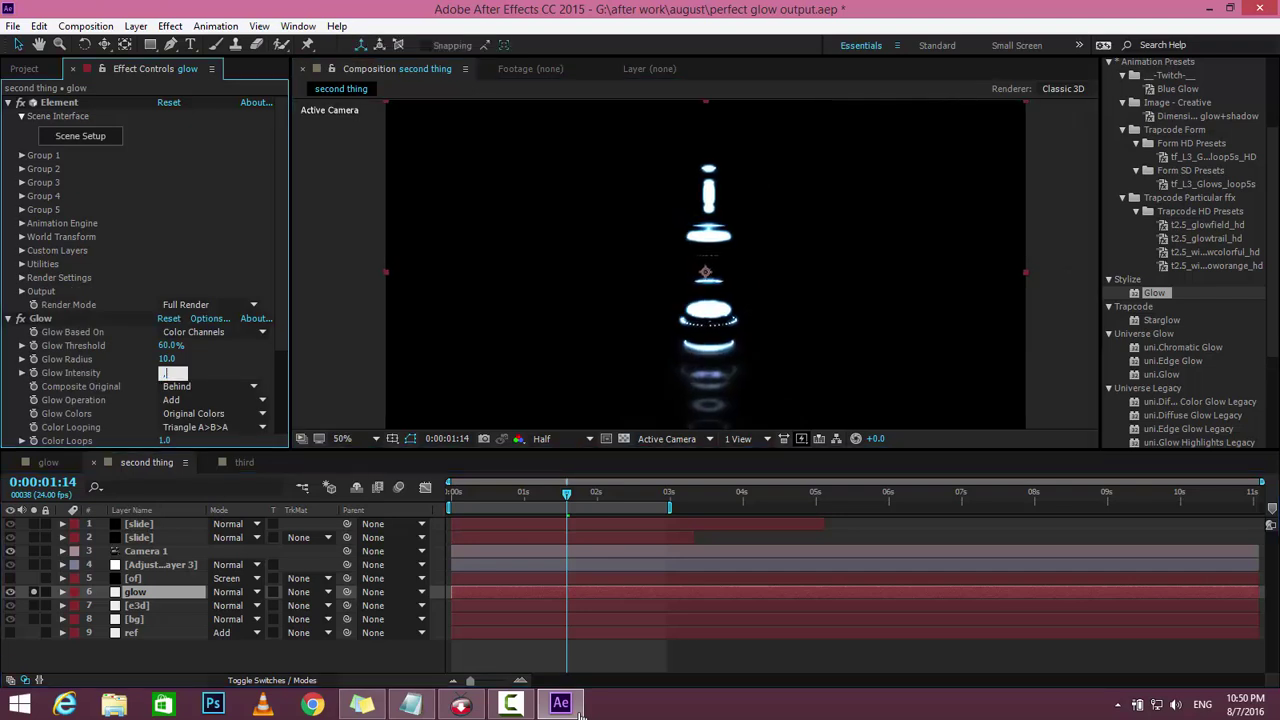
type("0.3")
key("Return")
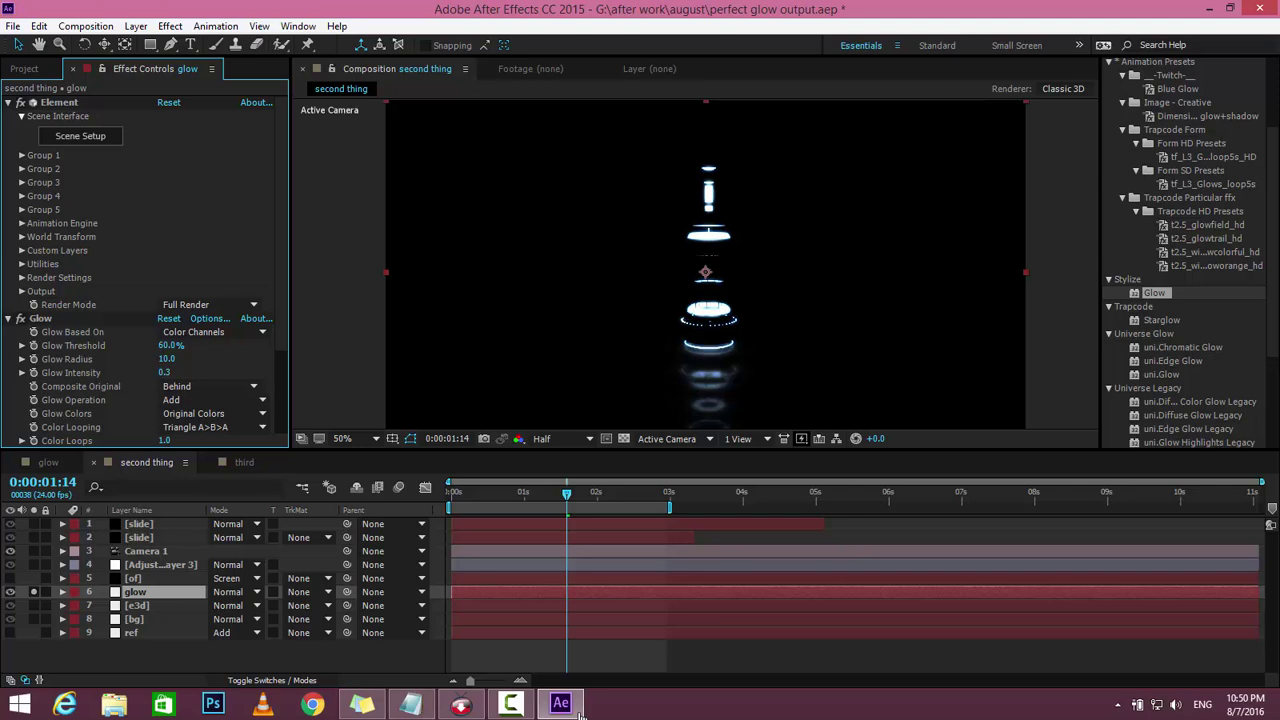
left_click_drag(166, 358, 198, 345)
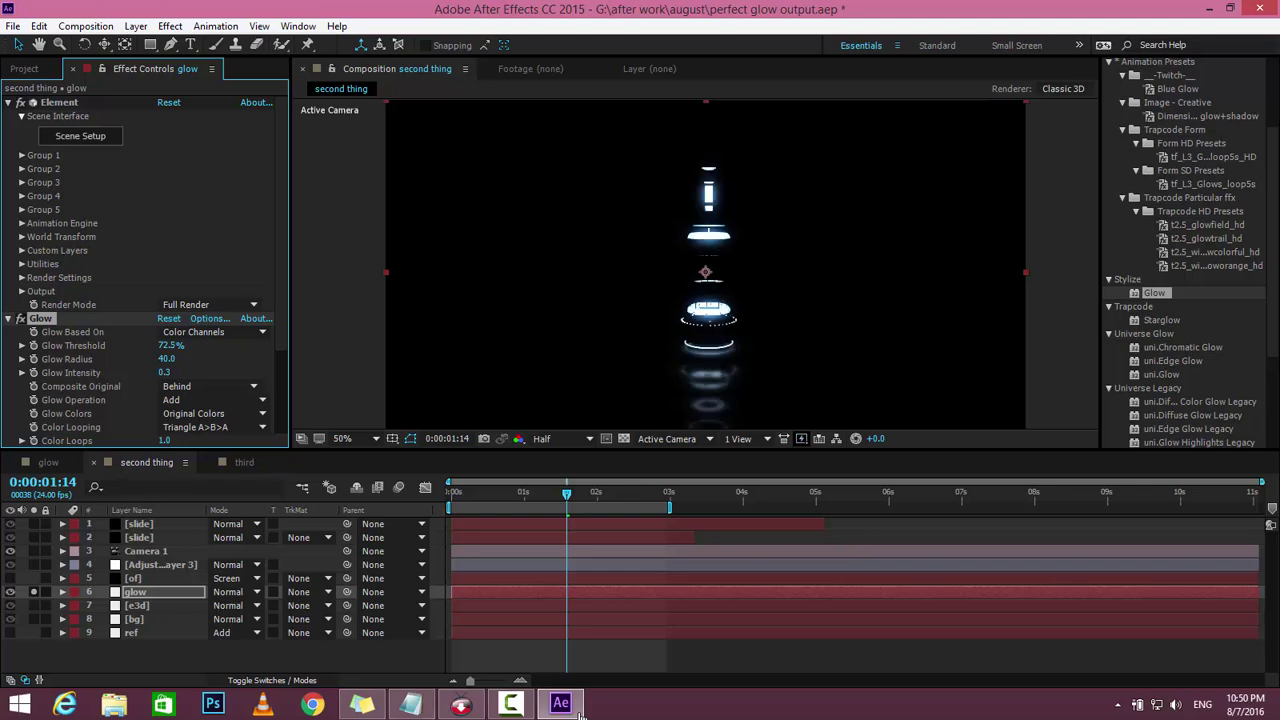
key("slash")
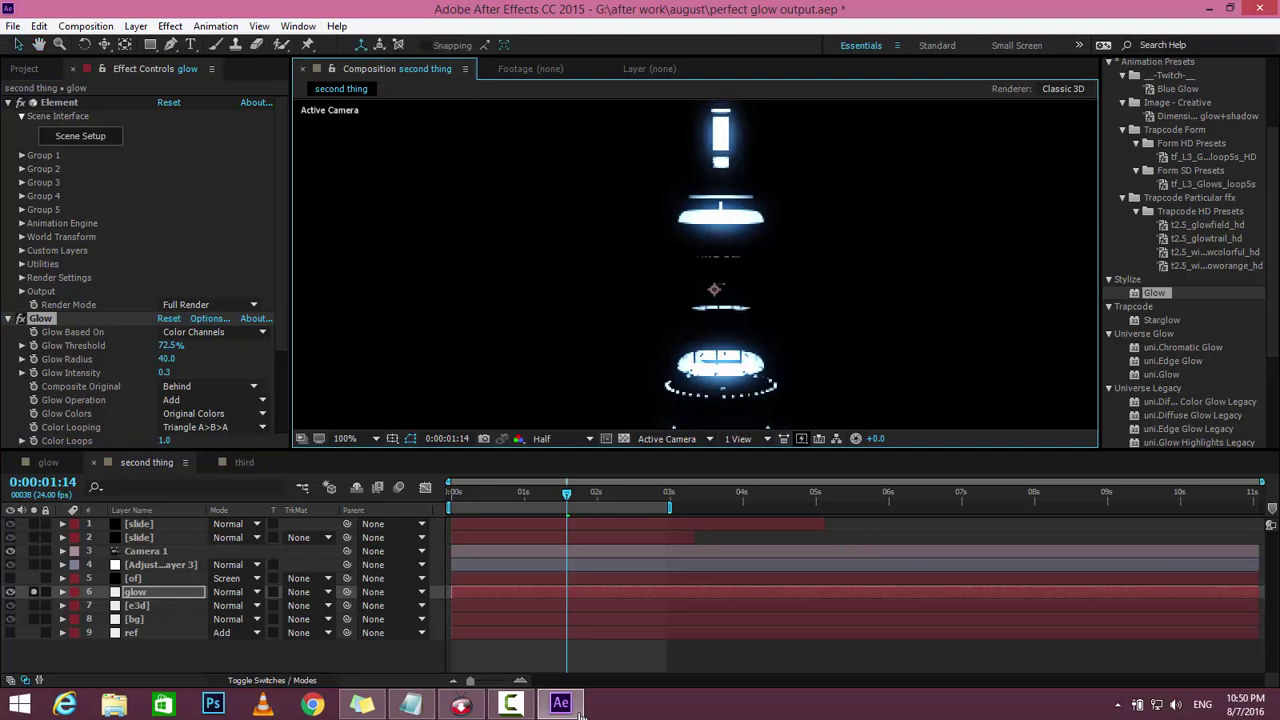
Try Glow Radius values of 93, 0, 124 and 70 on the glow layer's Glow effect.
key("shift+Tab")
type("93")
key("Return")
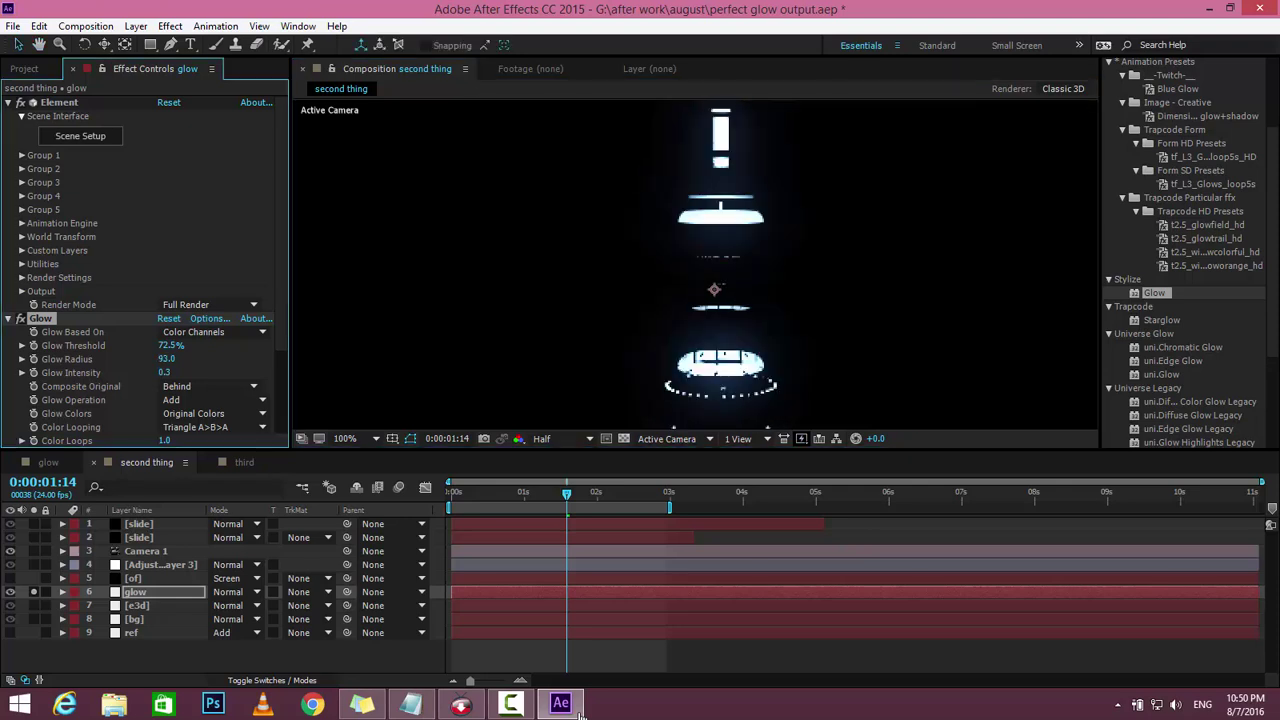
key("comma")
key("period")
type("0")
key("Return")
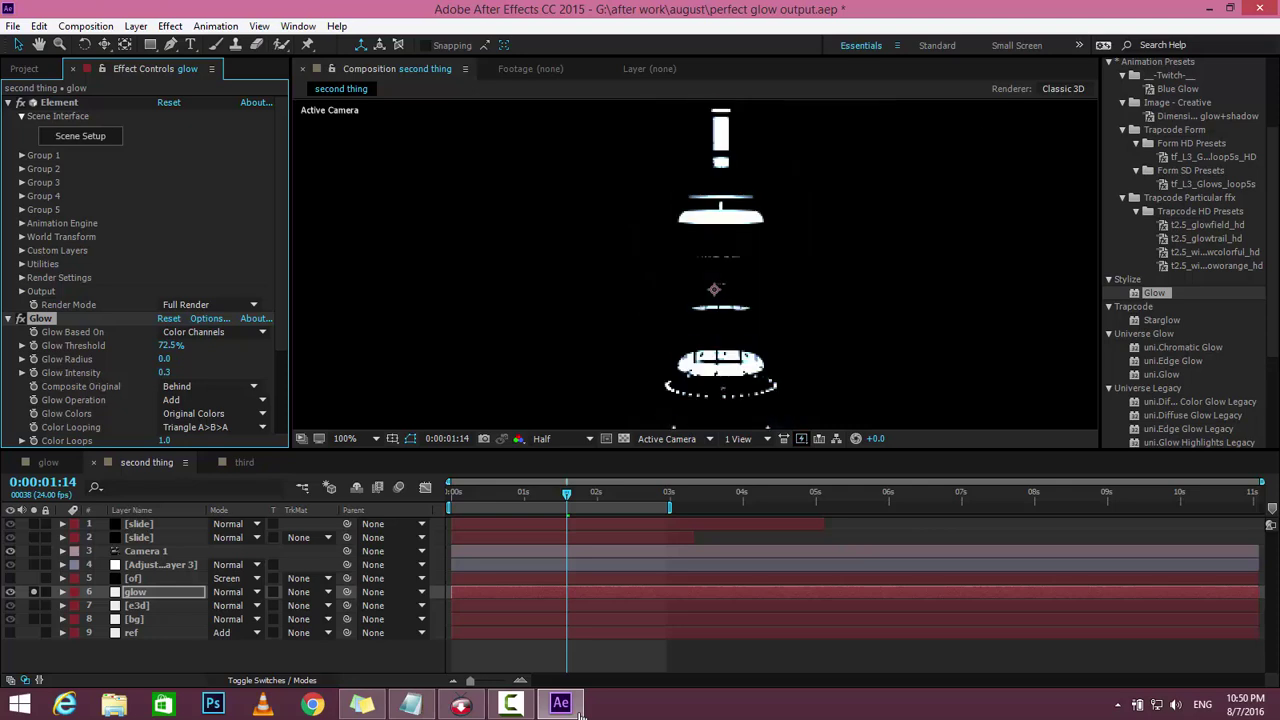
type("124")
key("Return")
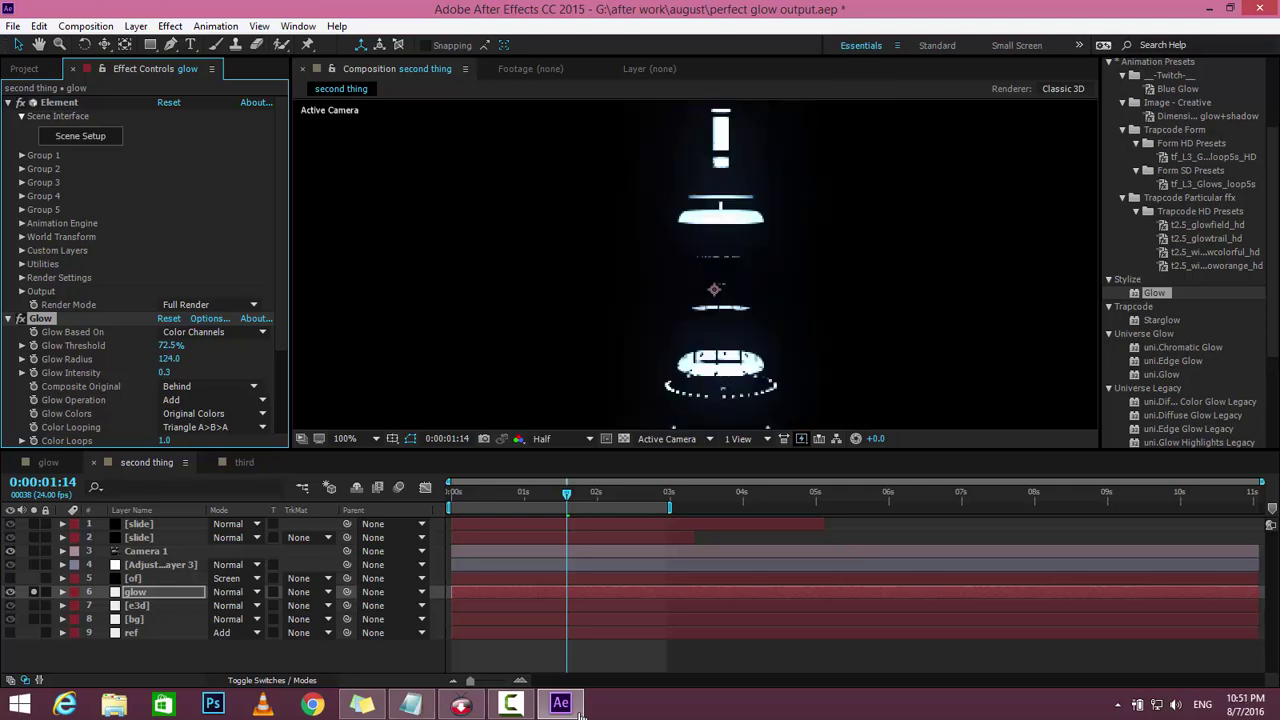
left_click(169, 359)
type("70")
key("Return")
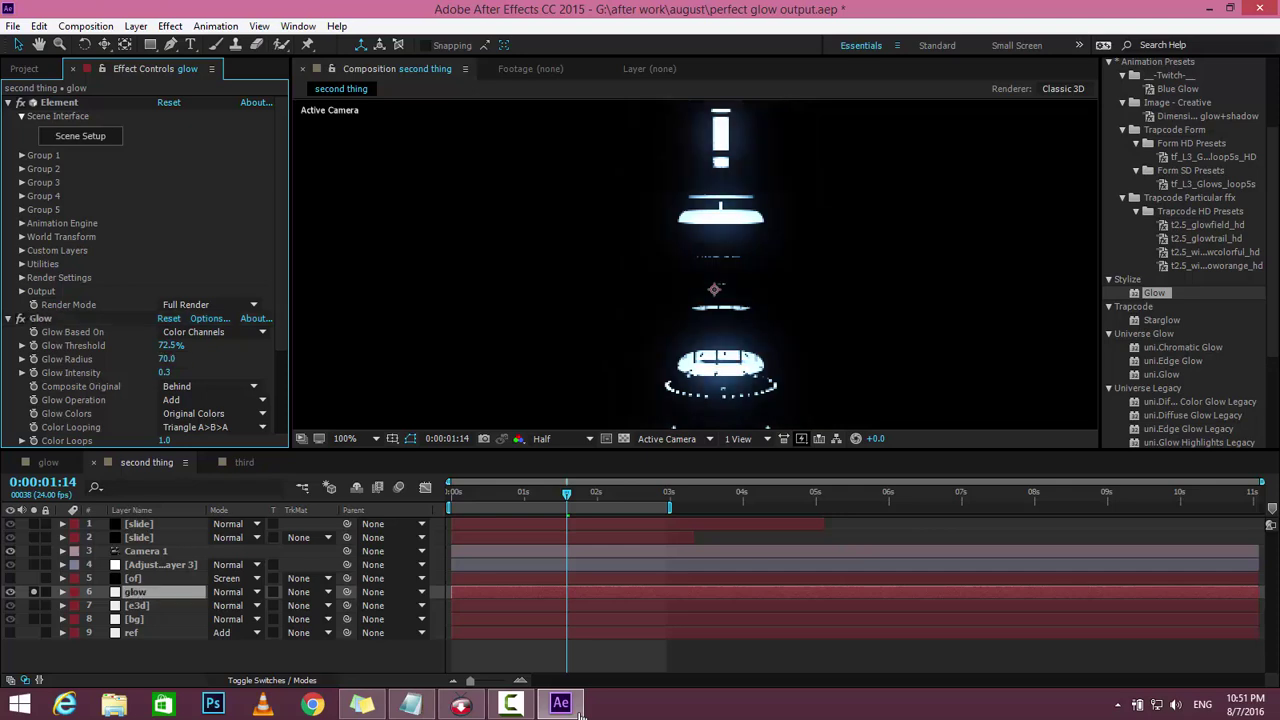
Set the Glow effect's radius to 20 and its threshold to 73.7%.
key("Return")
type("46")
key("Return")
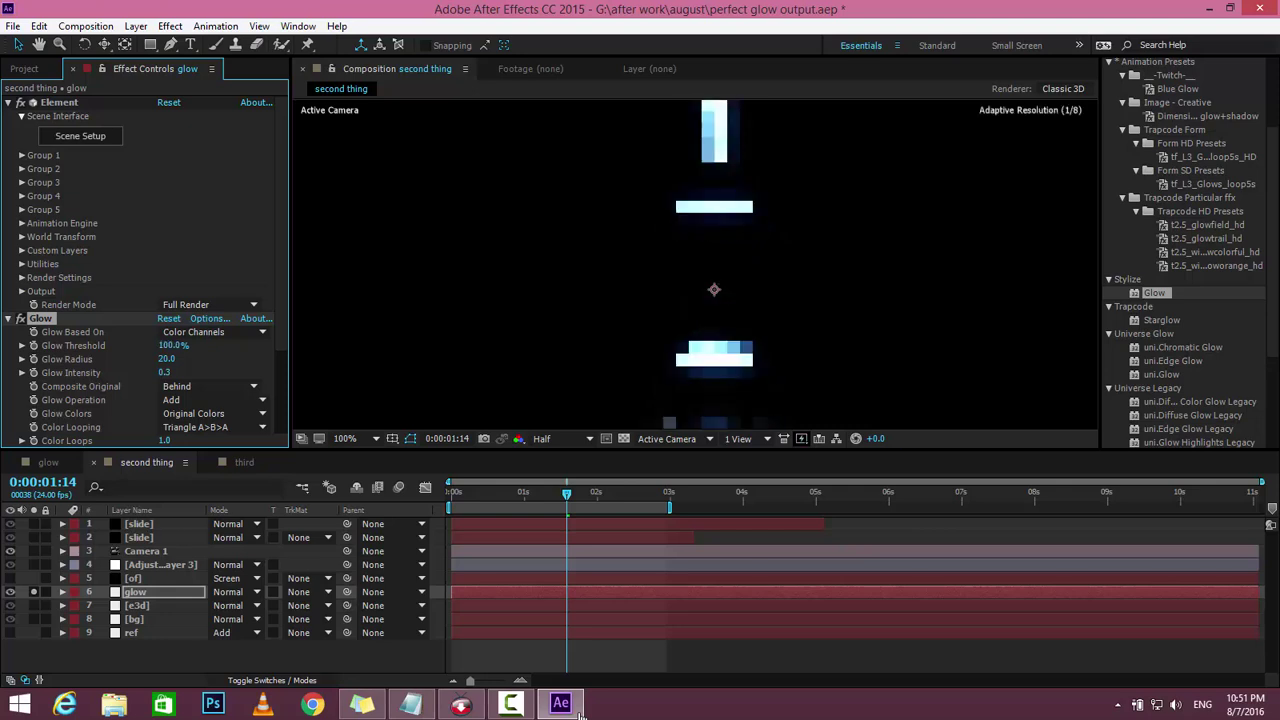
left_click_drag(172, 345, 112, 345)
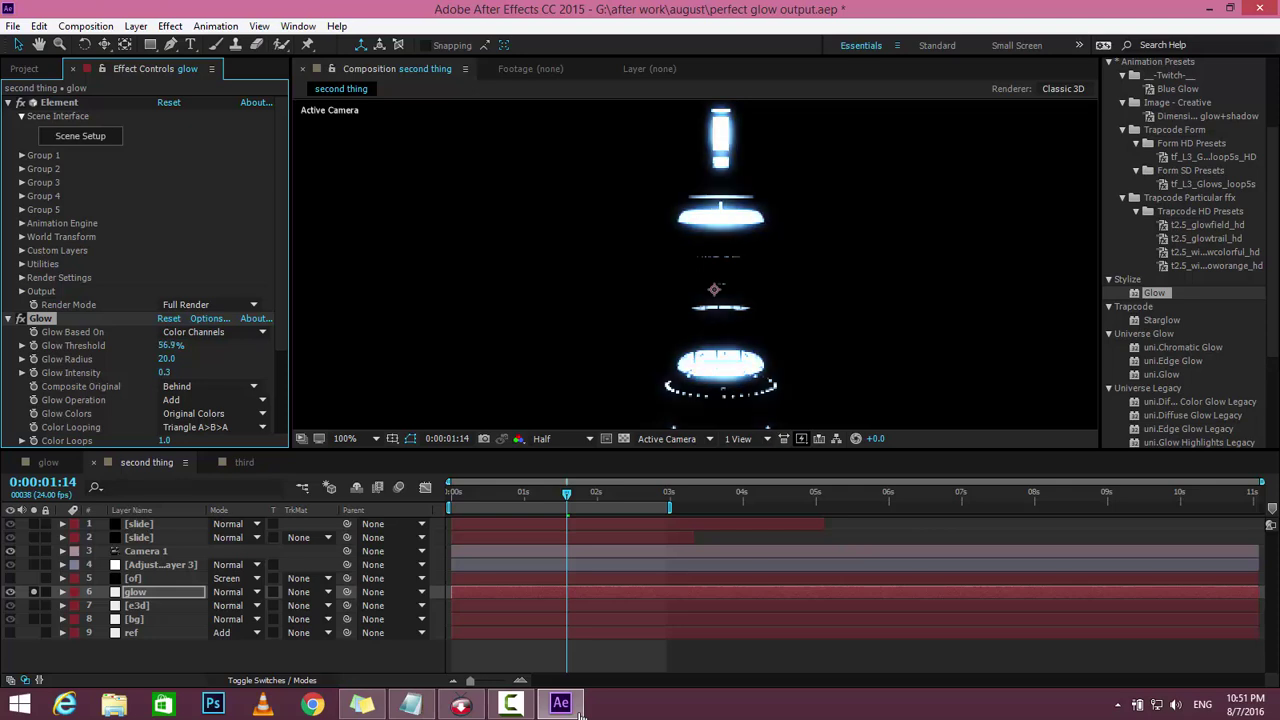
left_click_drag(170, 345, 276, 345)
key("comma")
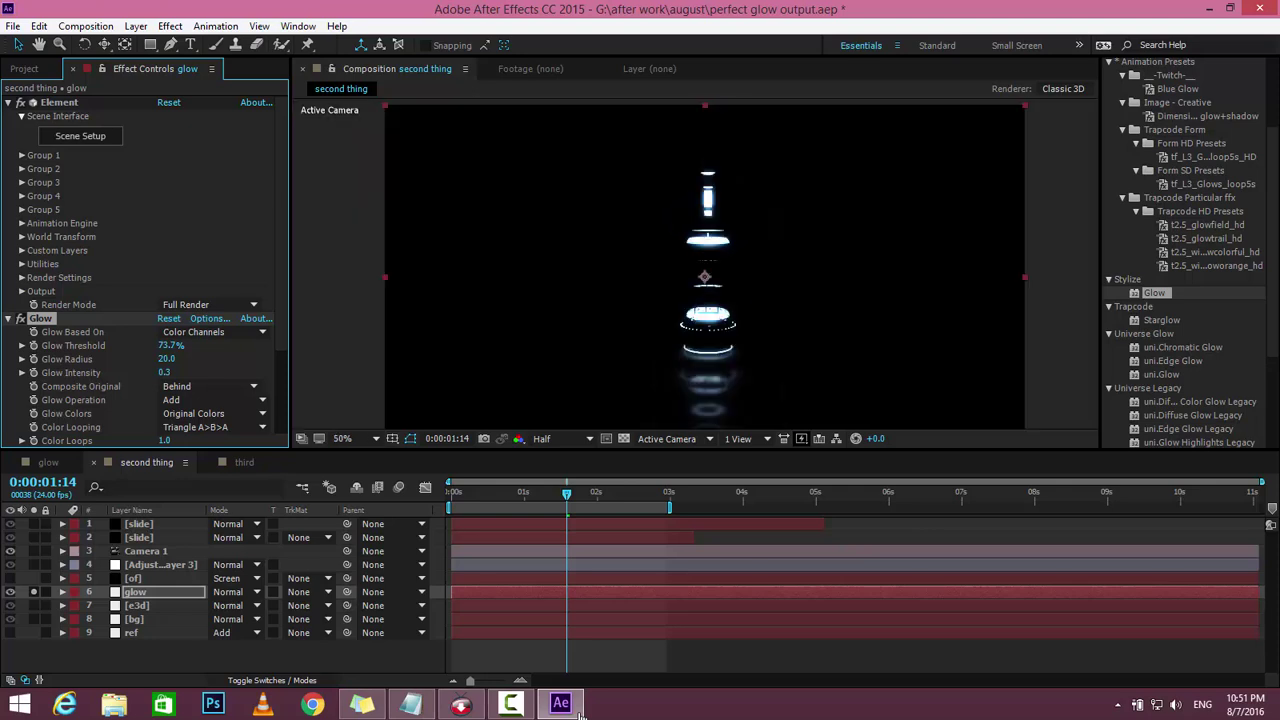
Duplicate the Glow effect on the glow layer and set the copy's radius to 188.
left_click_drag(704, 276, 704, 274)
left_click(170, 345)
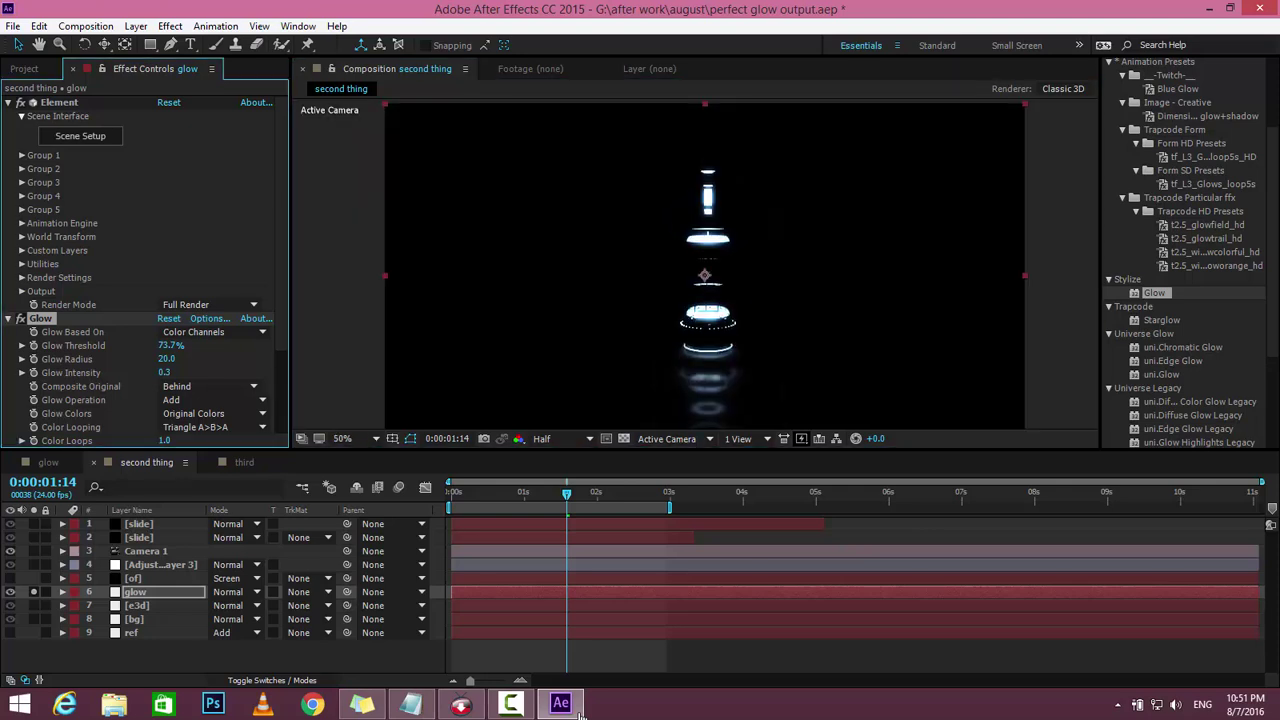
key("ctrl+d")
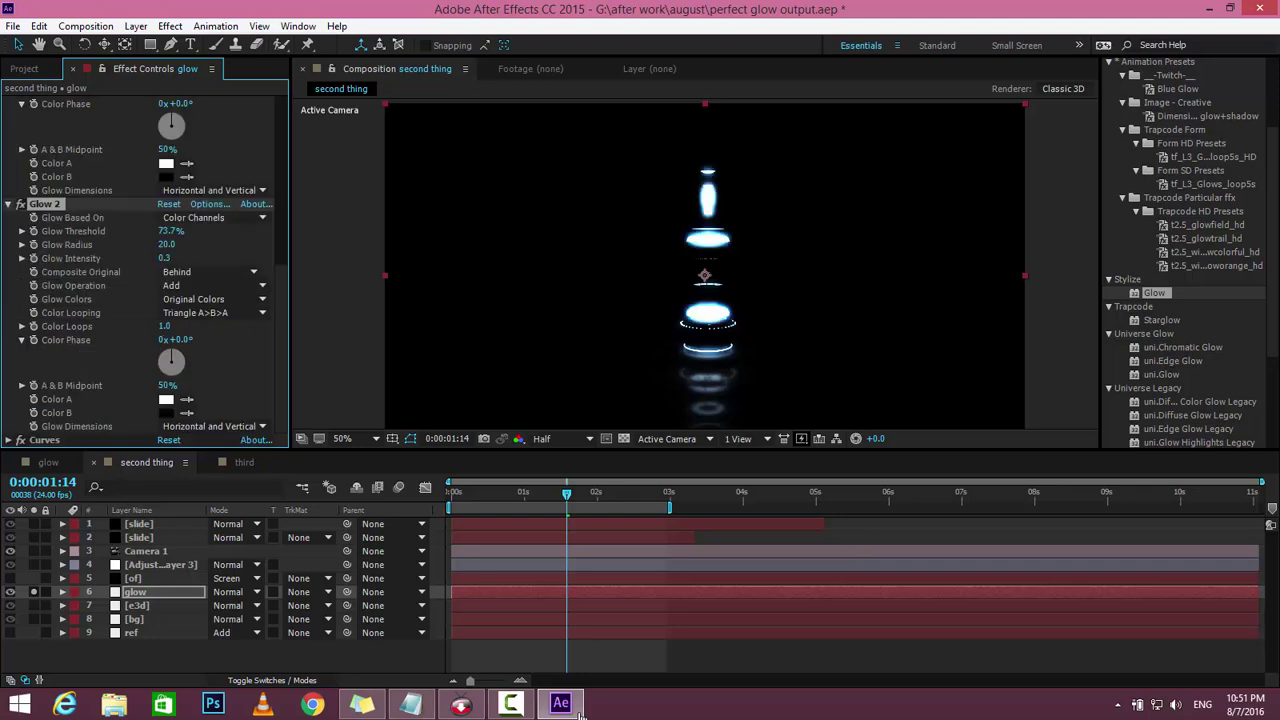
left_click_drag(166, 244, 262, 244)
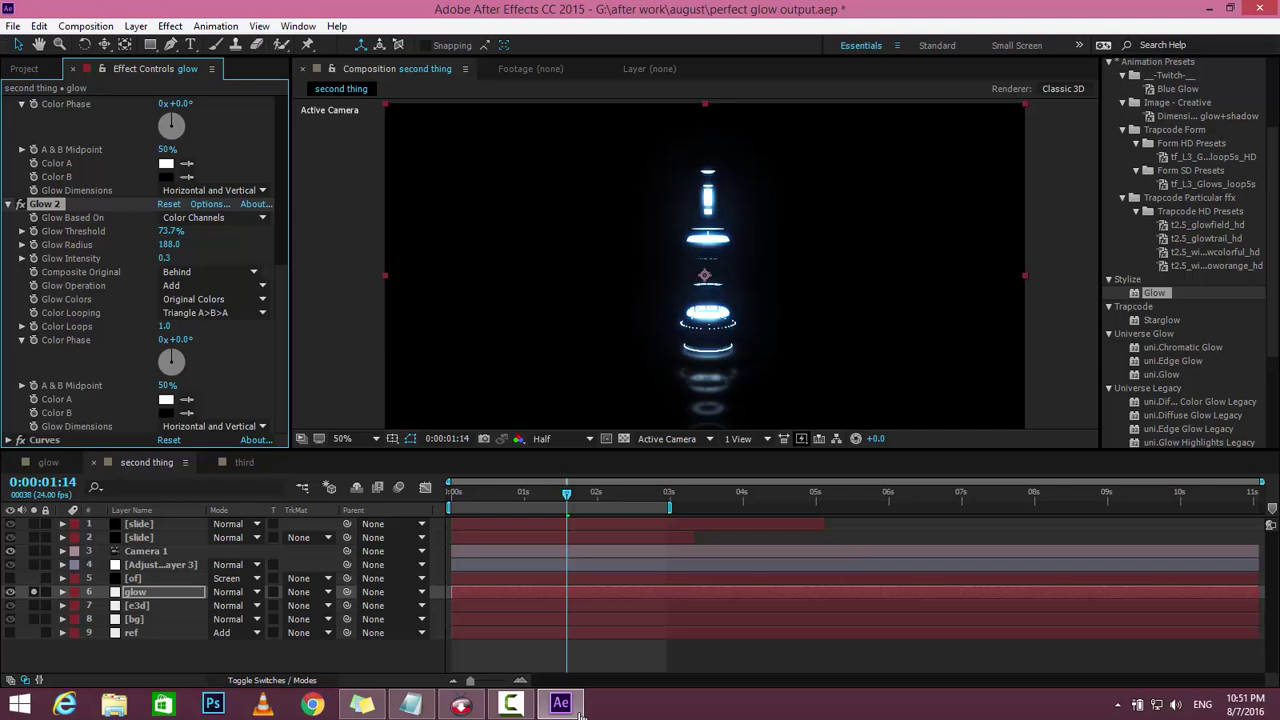
scroll(695, 265, "up", 1)
left_click_drag(695, 265, 657, 271)
scroll(657, 271, "down", 1)
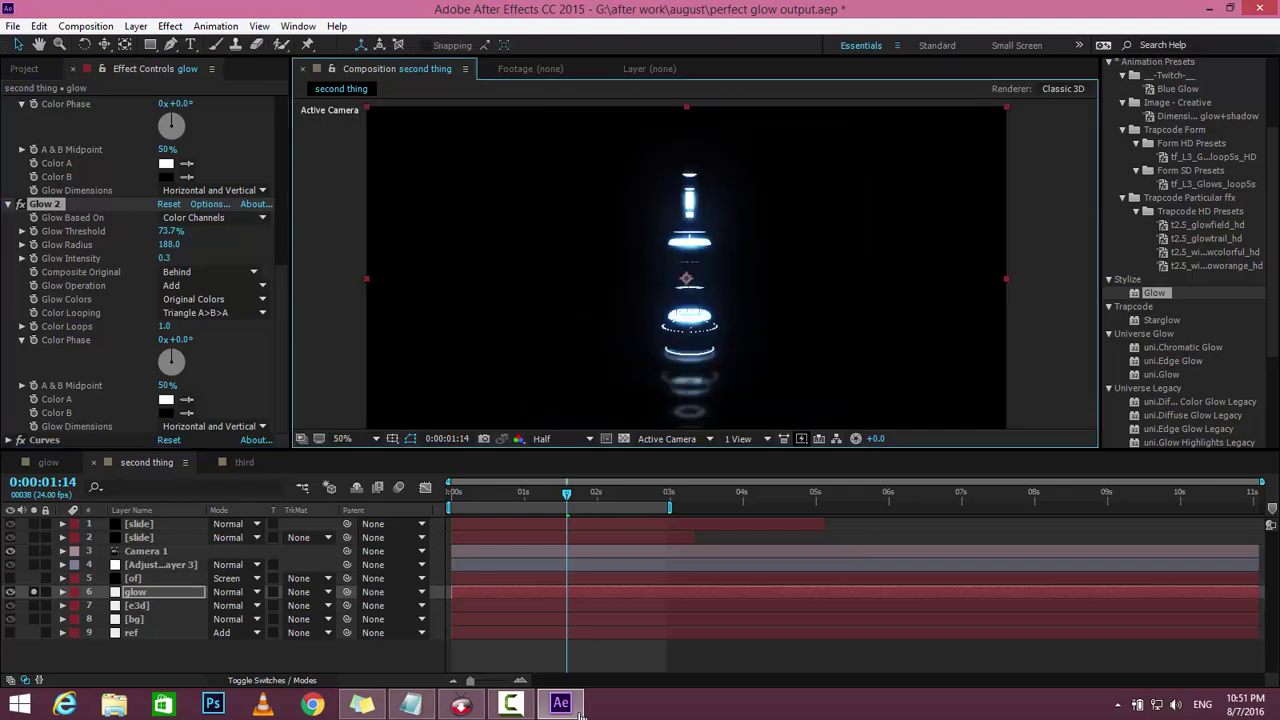
Collapse the settings of the Element effect and both Glow effects on the glow layer.
scroll(140, 275, "up", 4)
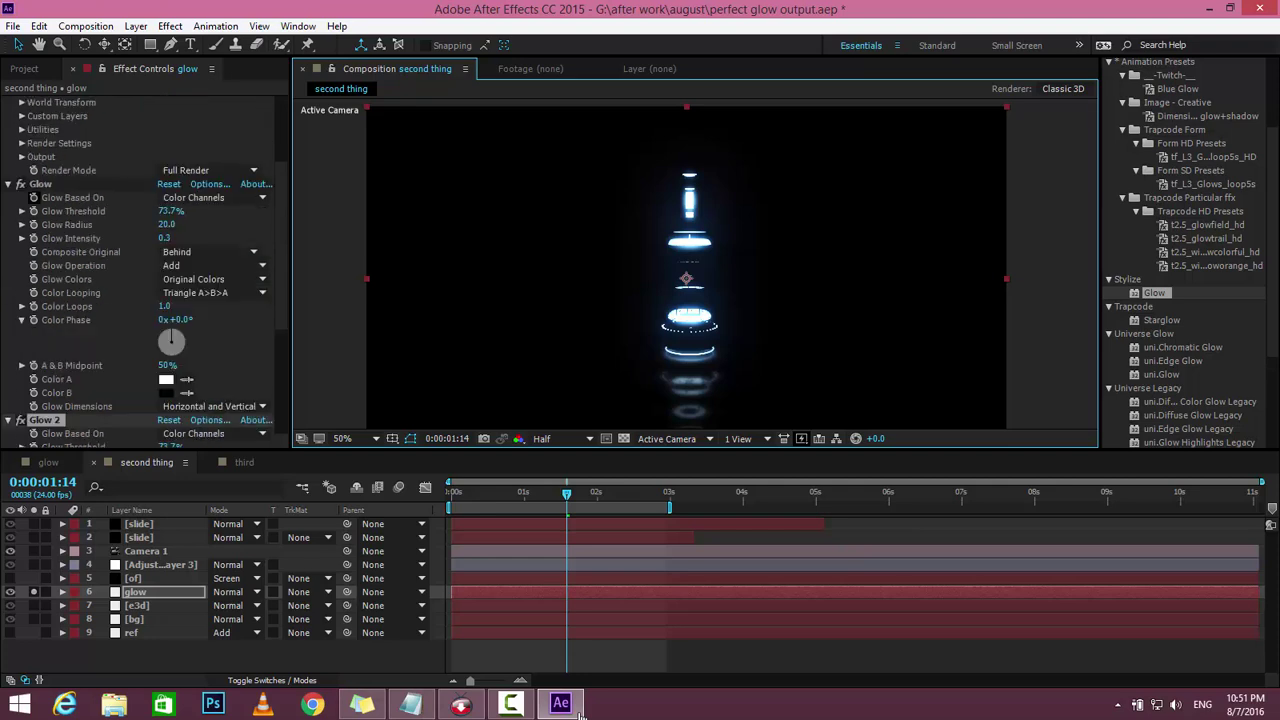
left_click(20, 184)
scroll(140, 275, "up", 3)
left_click(8, 102)
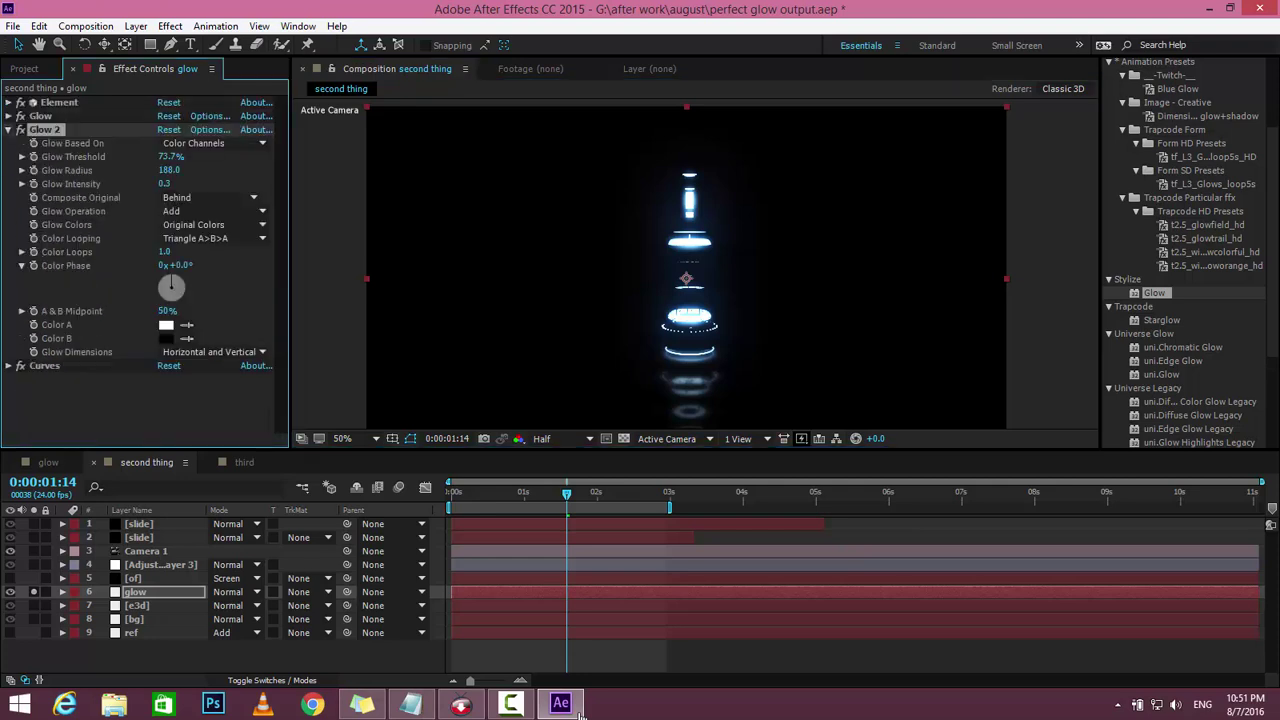
left_click(8, 129)
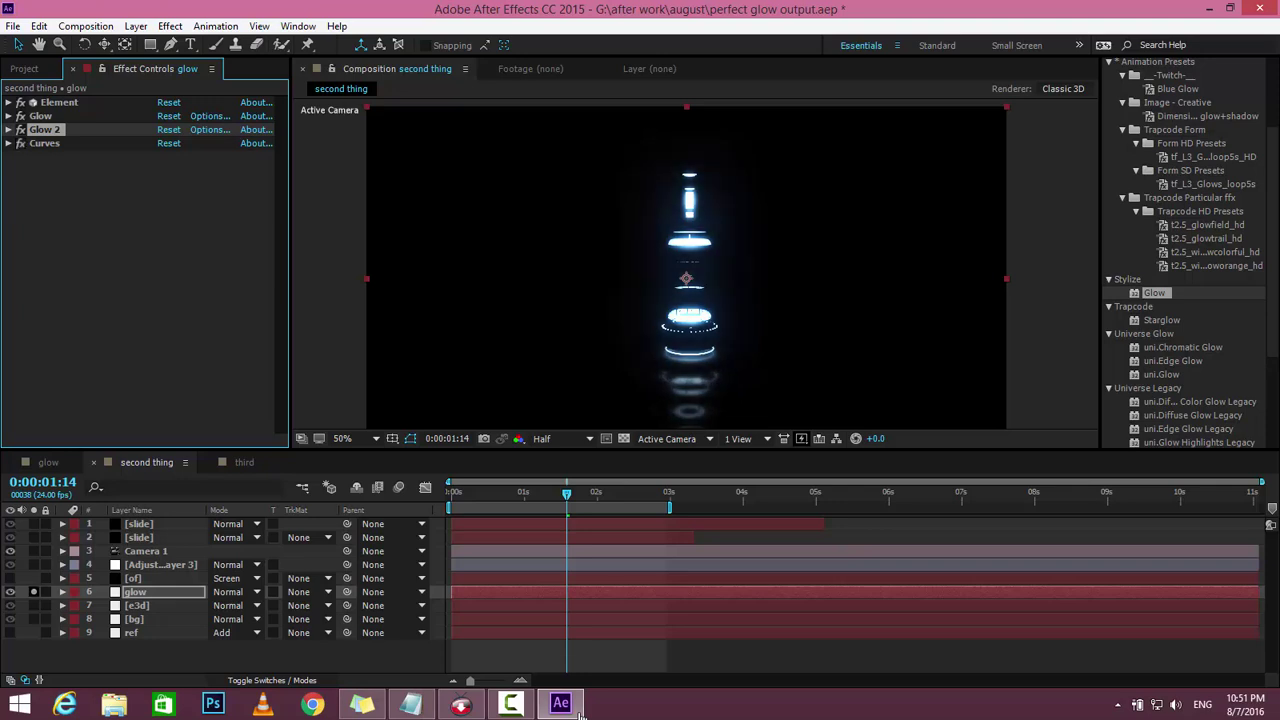
Turn off solo for the glow layer and set its blending mode to Add.
left_click(34, 591)
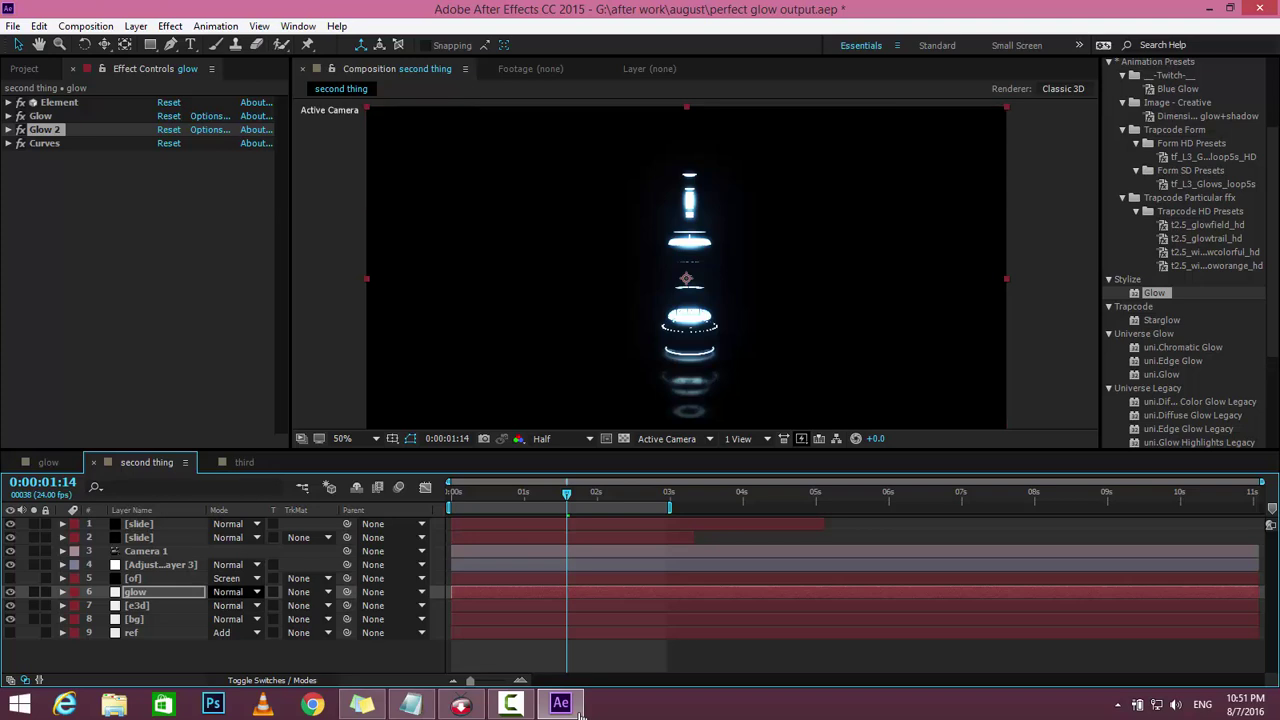
left_click(246, 591)
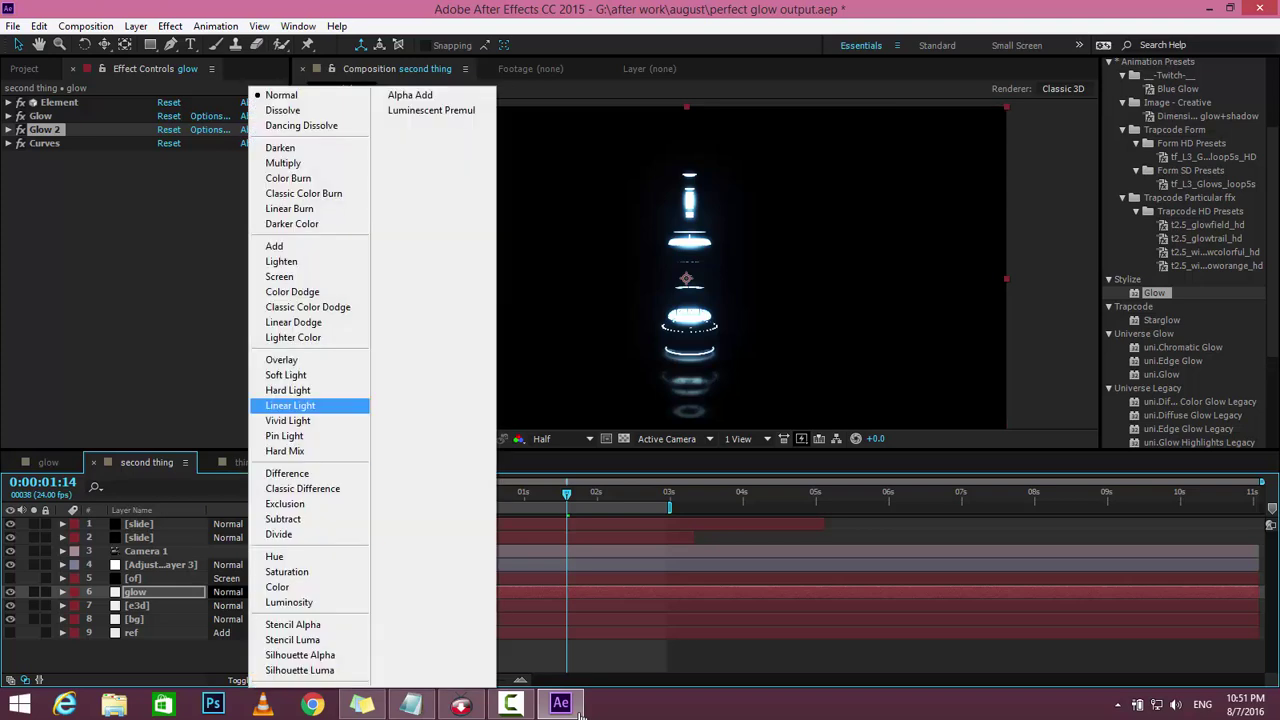
left_click(274, 246)
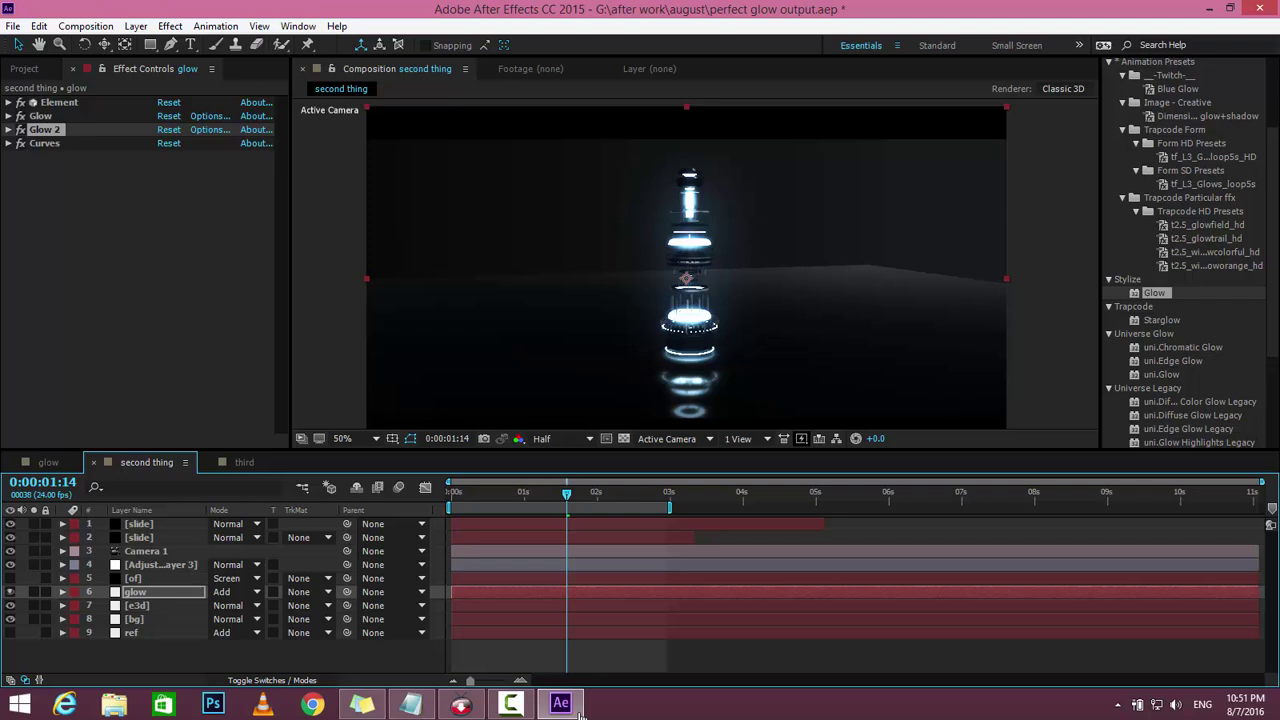
Try the Screen blending mode on the glow layer and return it to Add.
scroll(686, 278, "up", 1)
left_click_drag(686, 278, 681, 259)
left_click(236, 591)
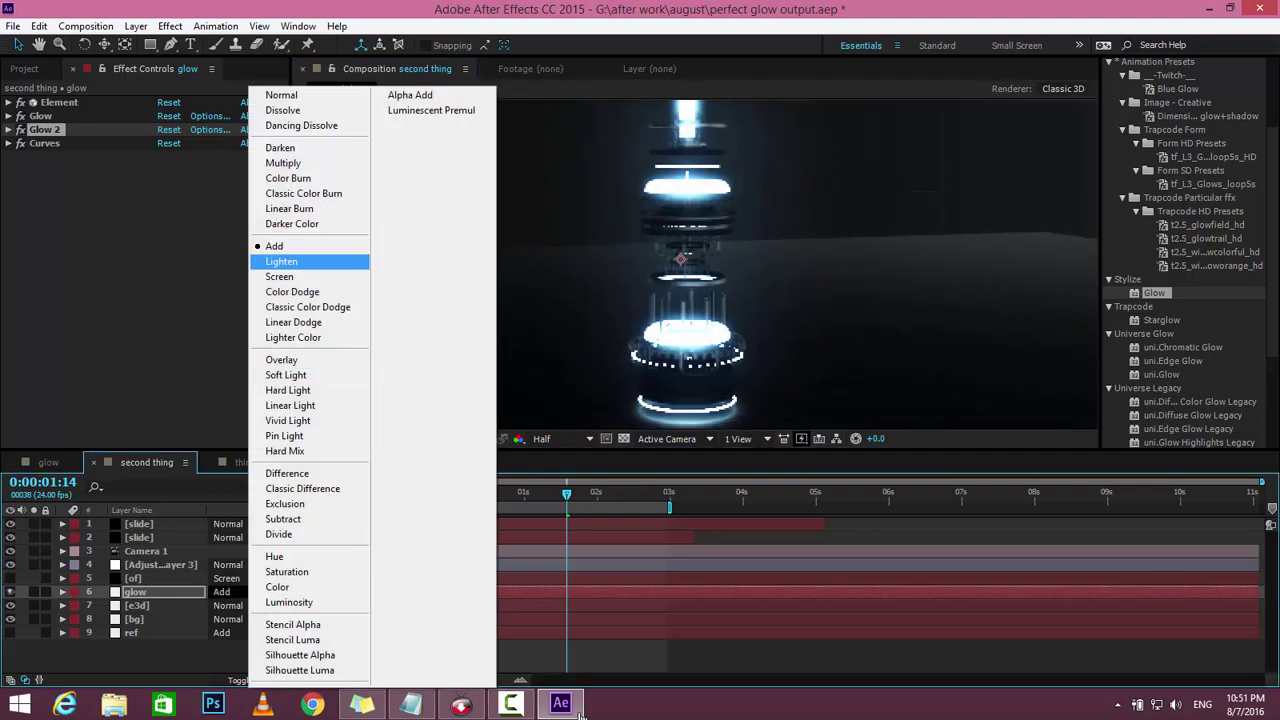
key("Down")
key("Return")
left_click(236, 591)
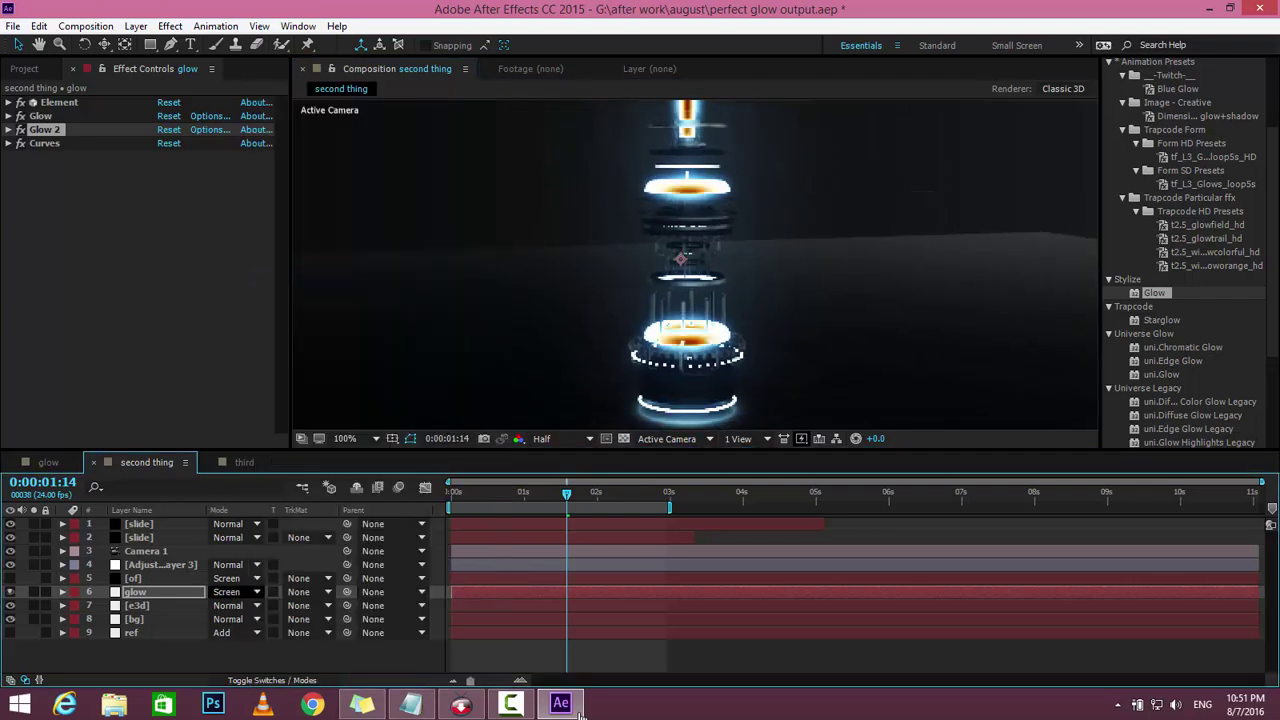
left_click(274, 246)
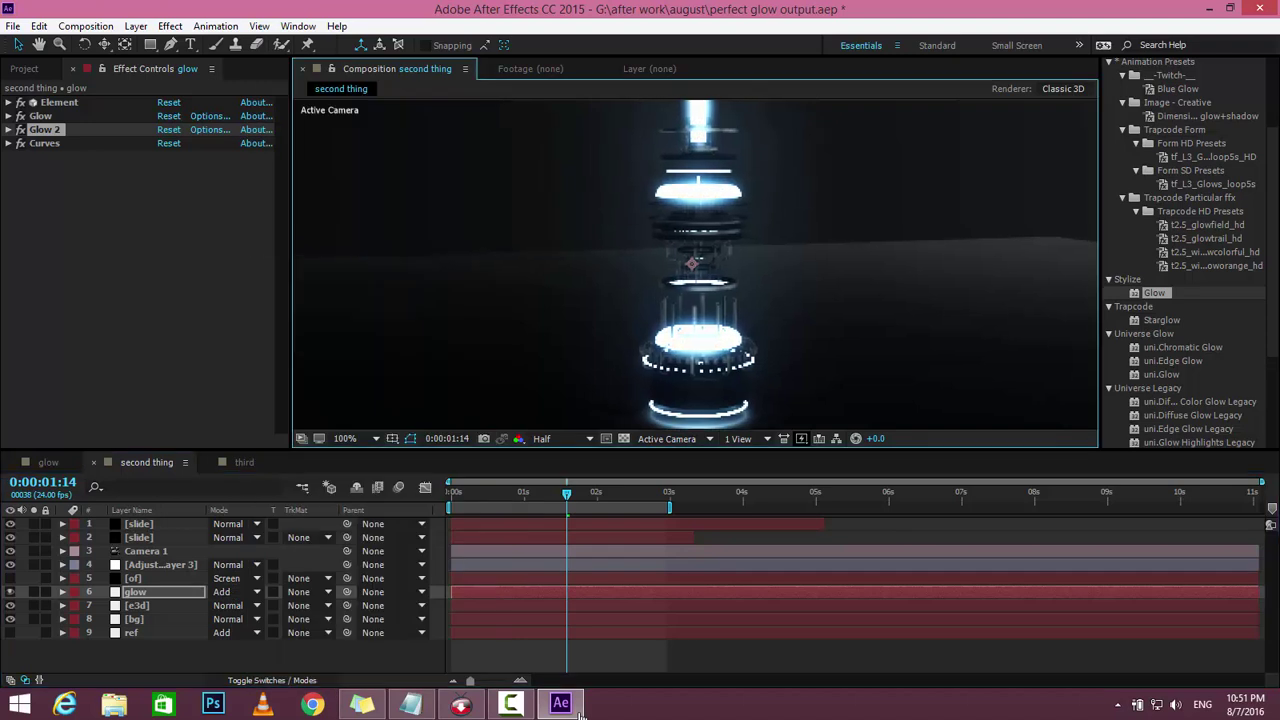
Turn on the [of] layer's visibility and review the glow at several times up to 0:00:02:12.
key("comma")
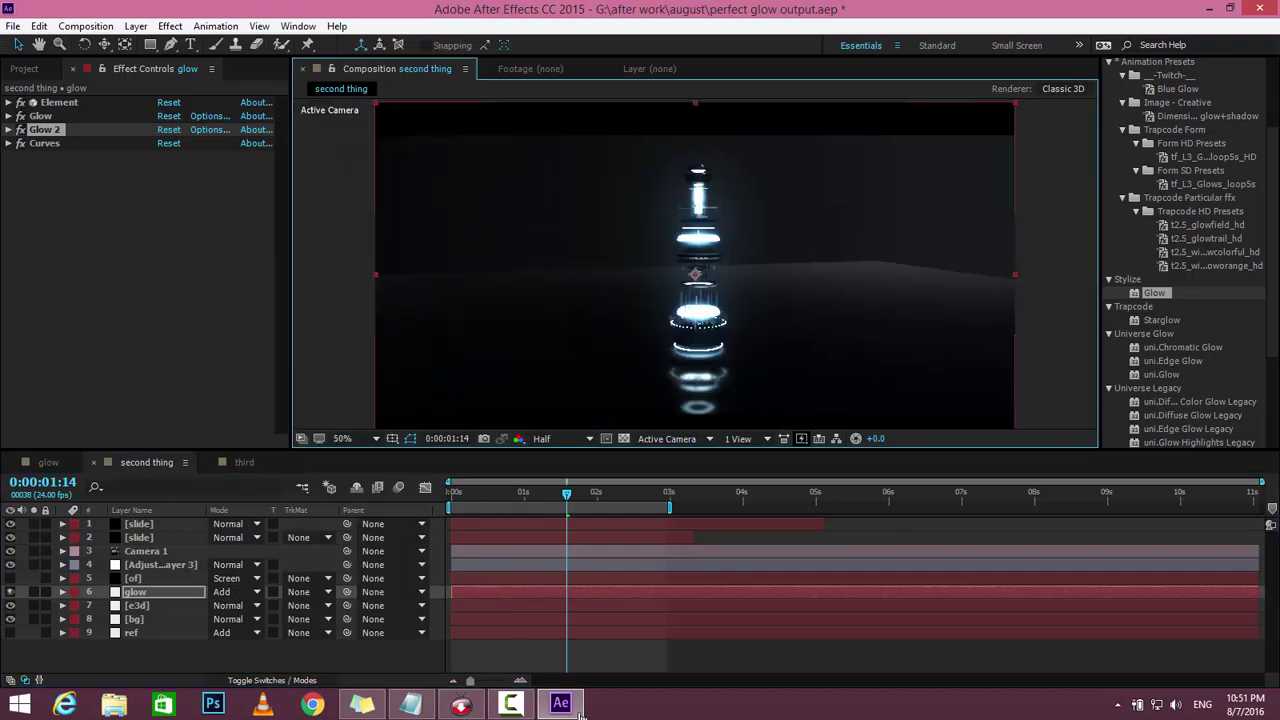
key("period")
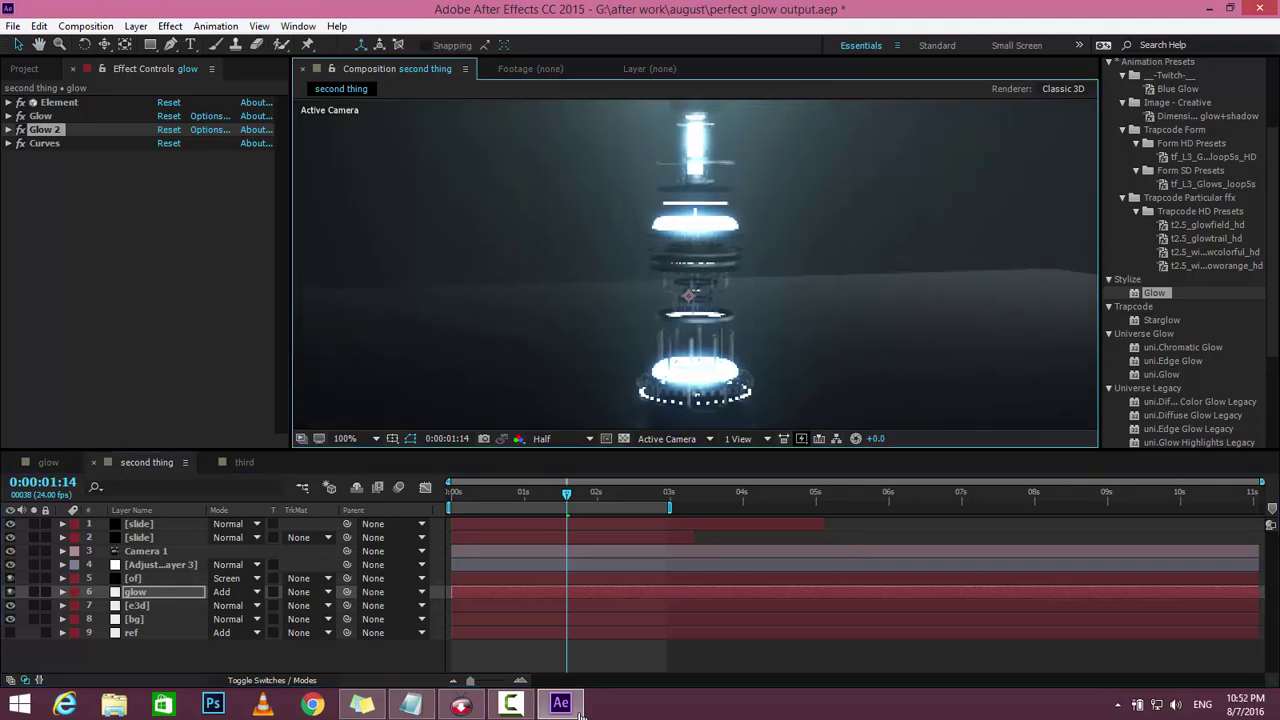
key("space")
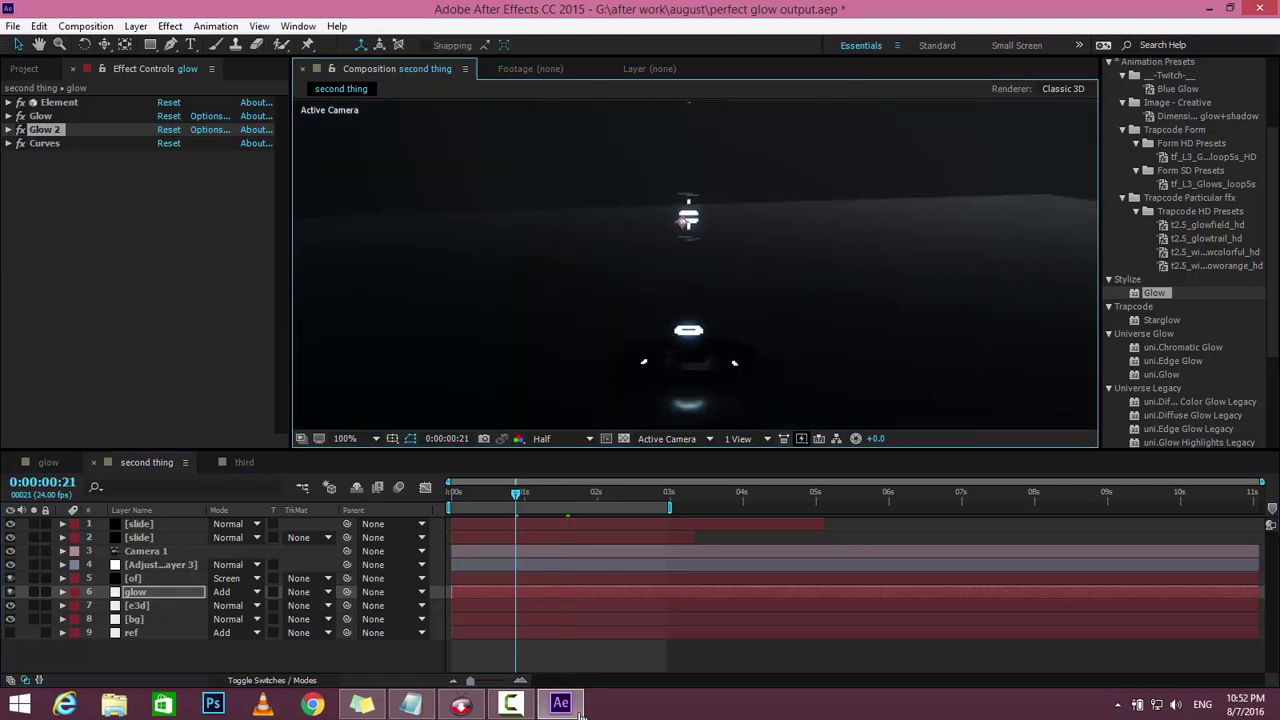
key("space")
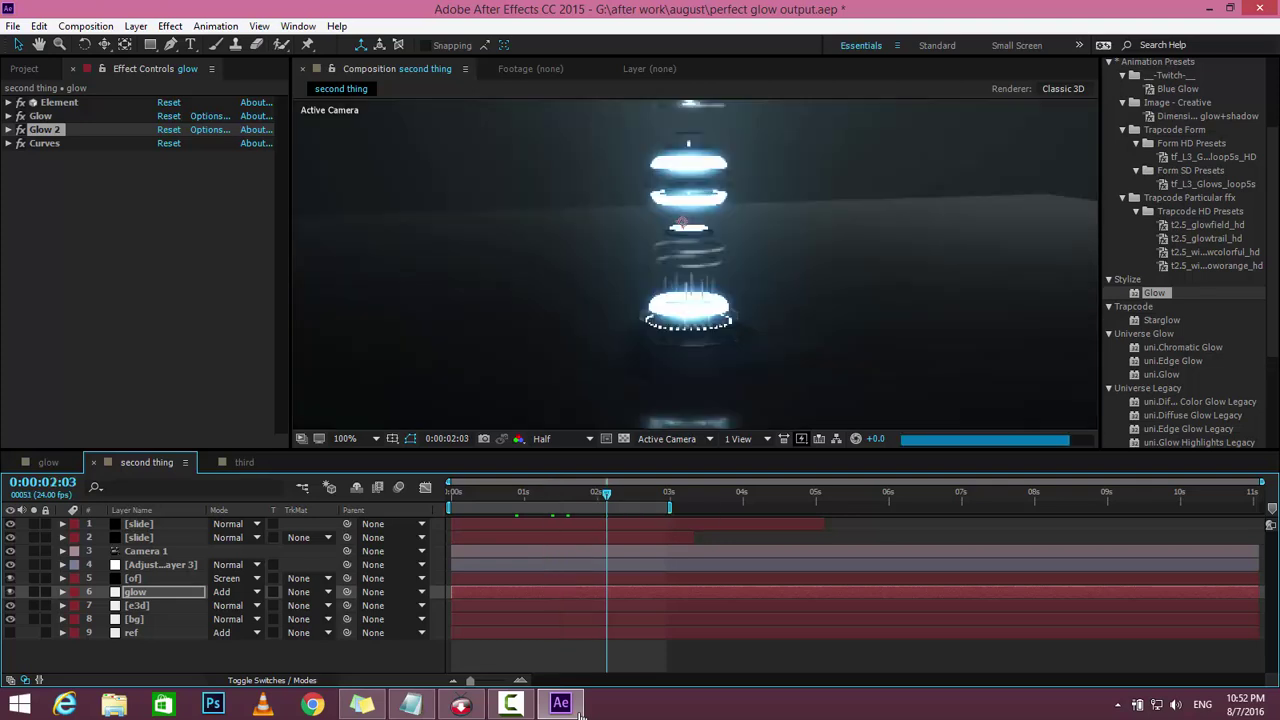
key("comma")
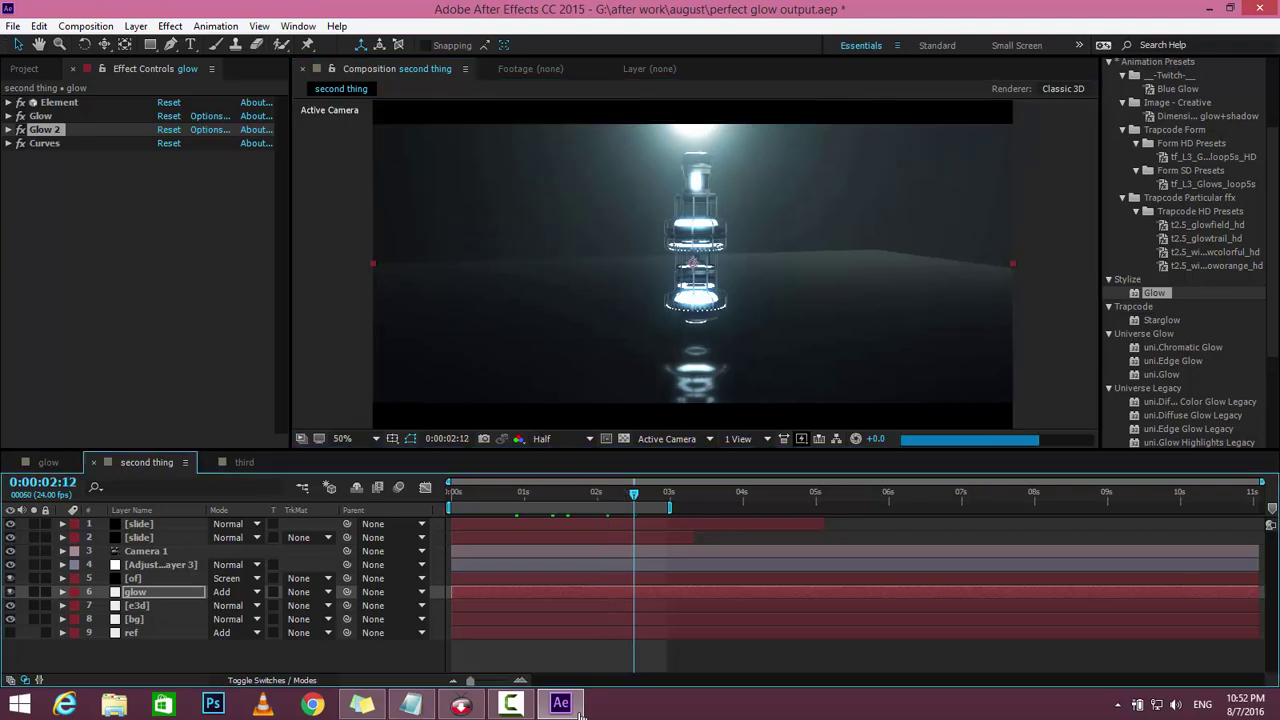
Select the e3d layer and collapse the Scene Interface and Render Settings groups of its Element effect.
key("ctrl+Down")
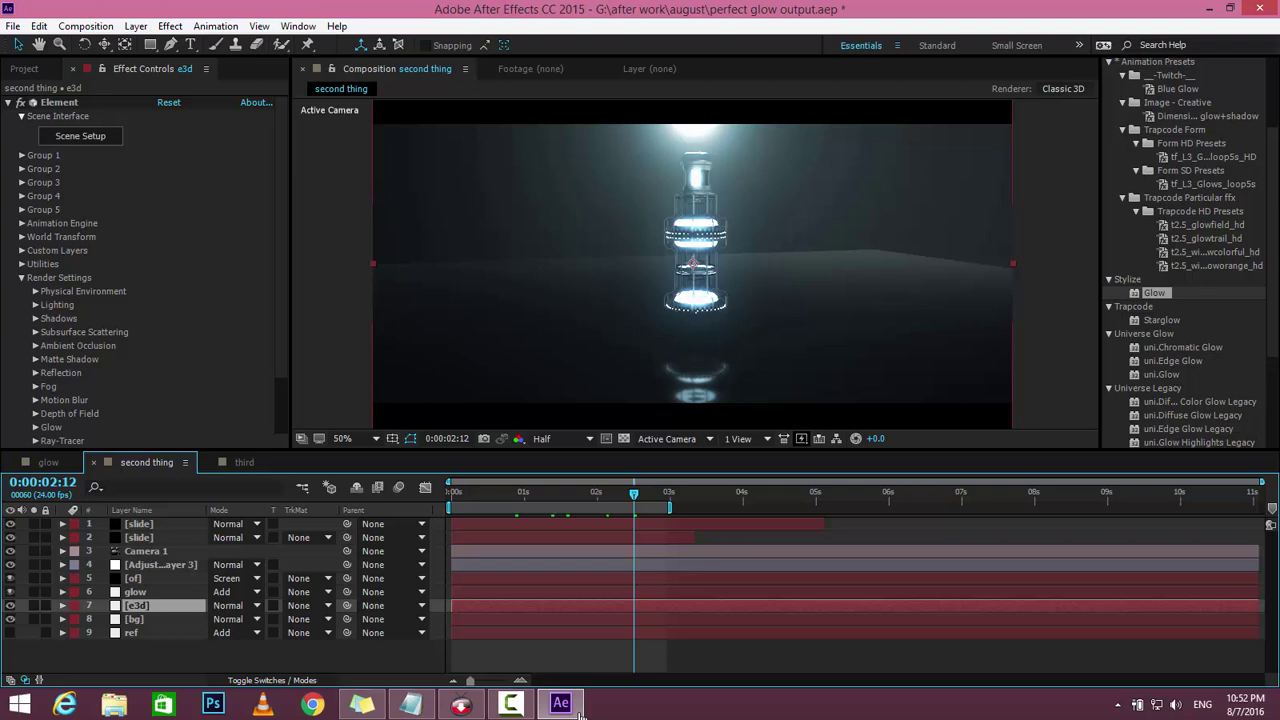
left_click(21, 116)
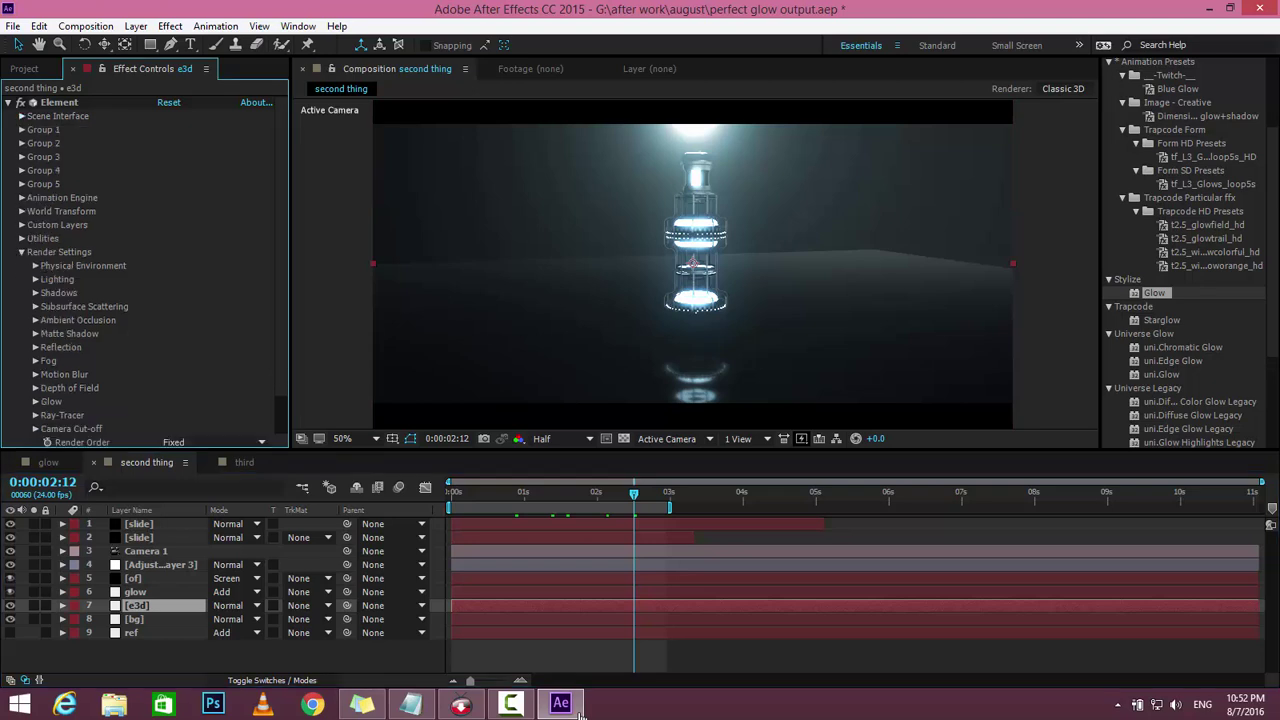
left_click(21, 252)
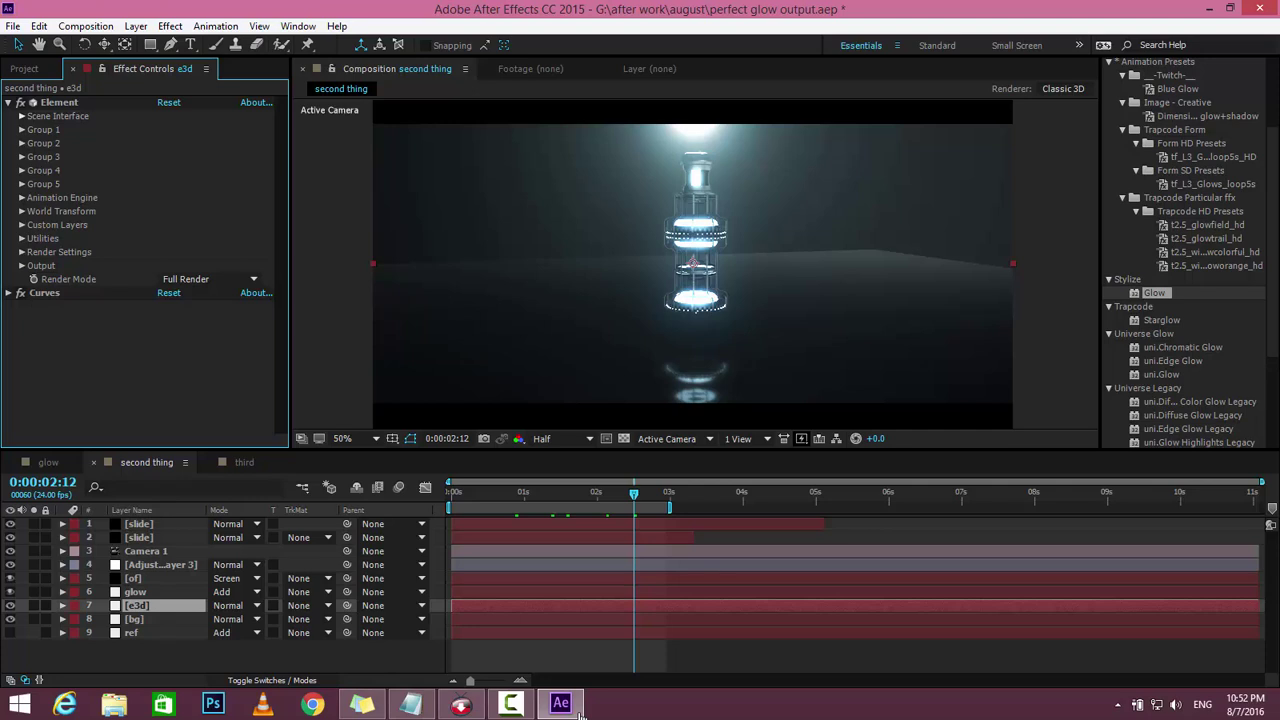
Examine the finished glow in the third composition and up close in the glow composition.
key("slash")
key("comma")
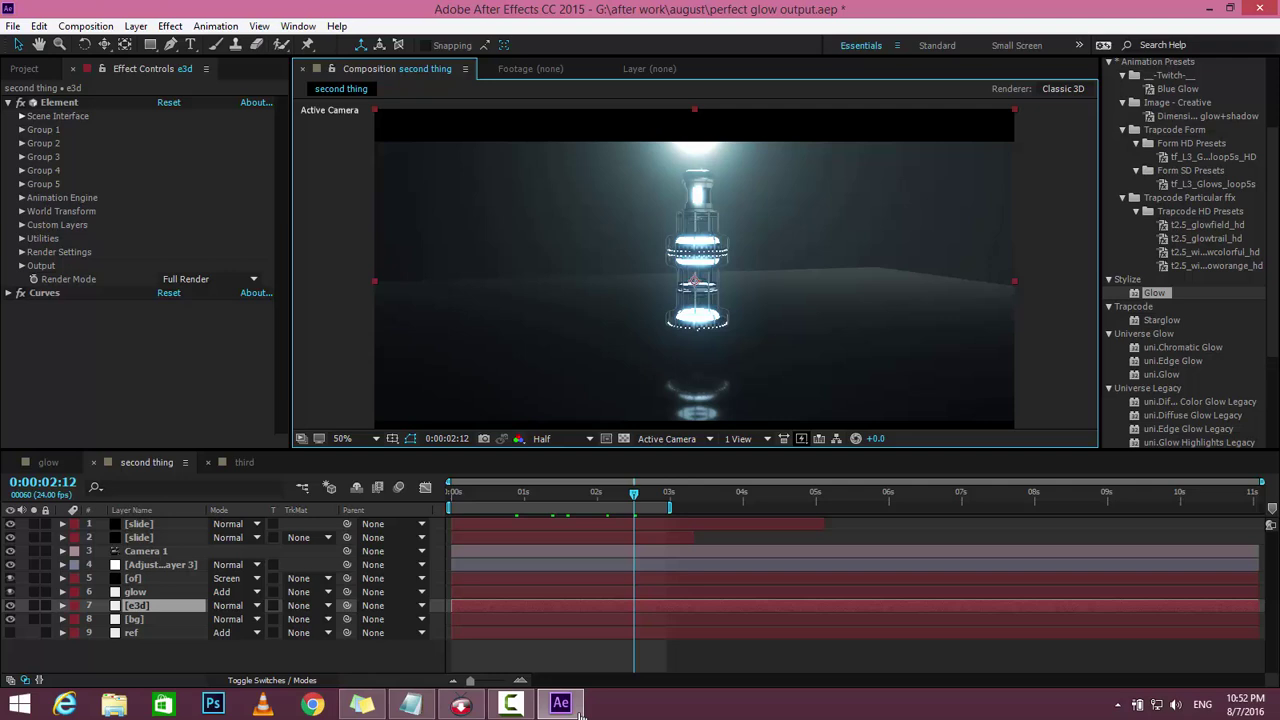
key("shift+period")
key("comma")
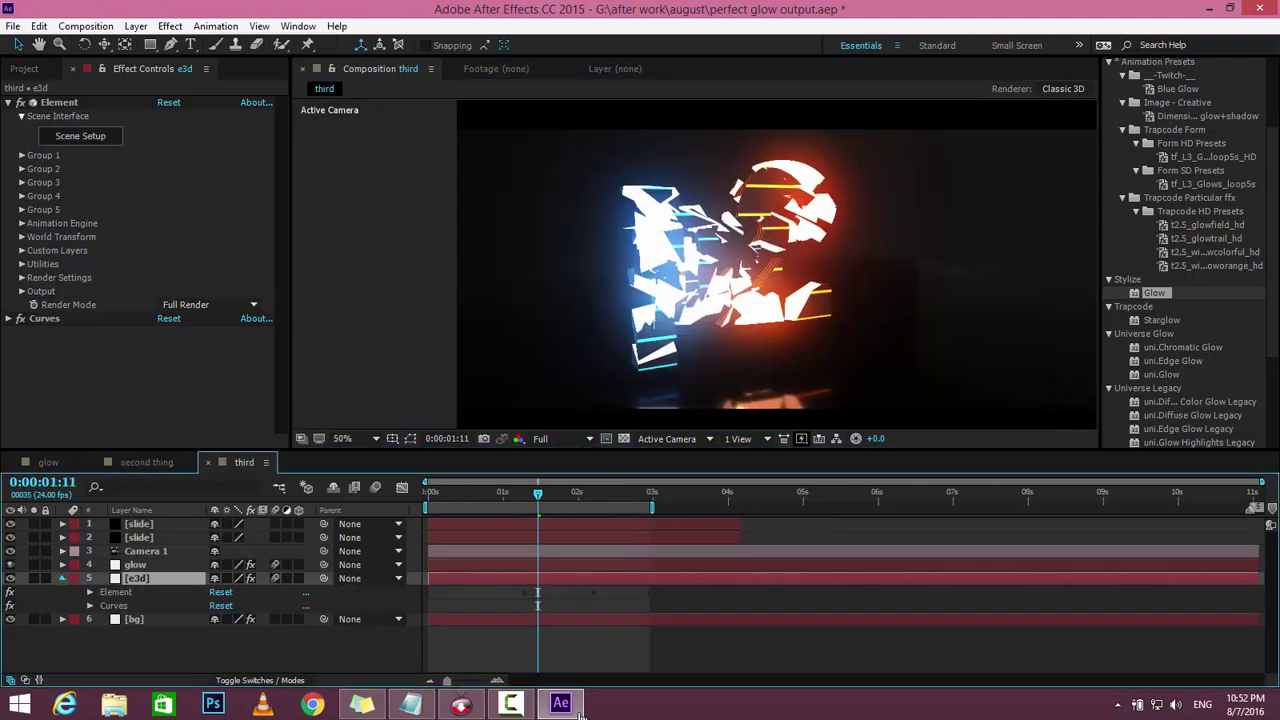
key("shift+period")
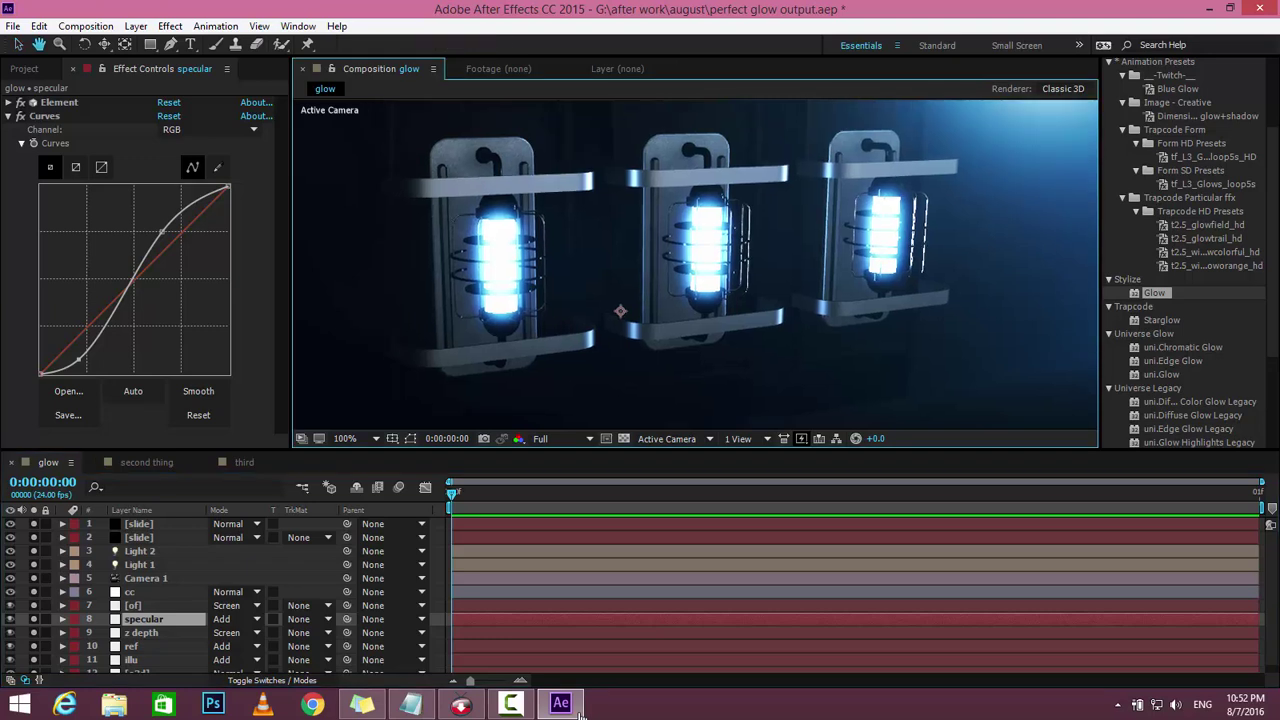
key("comma")
key("period")
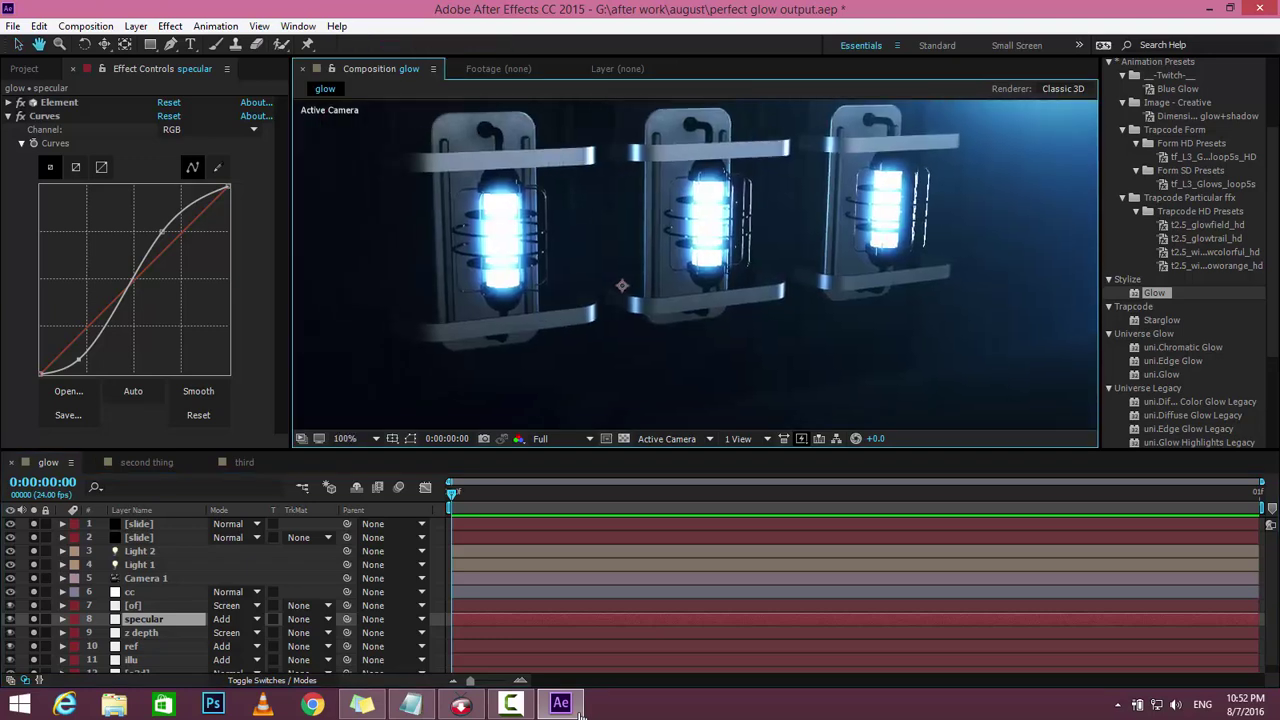
key("comma")
key("period")
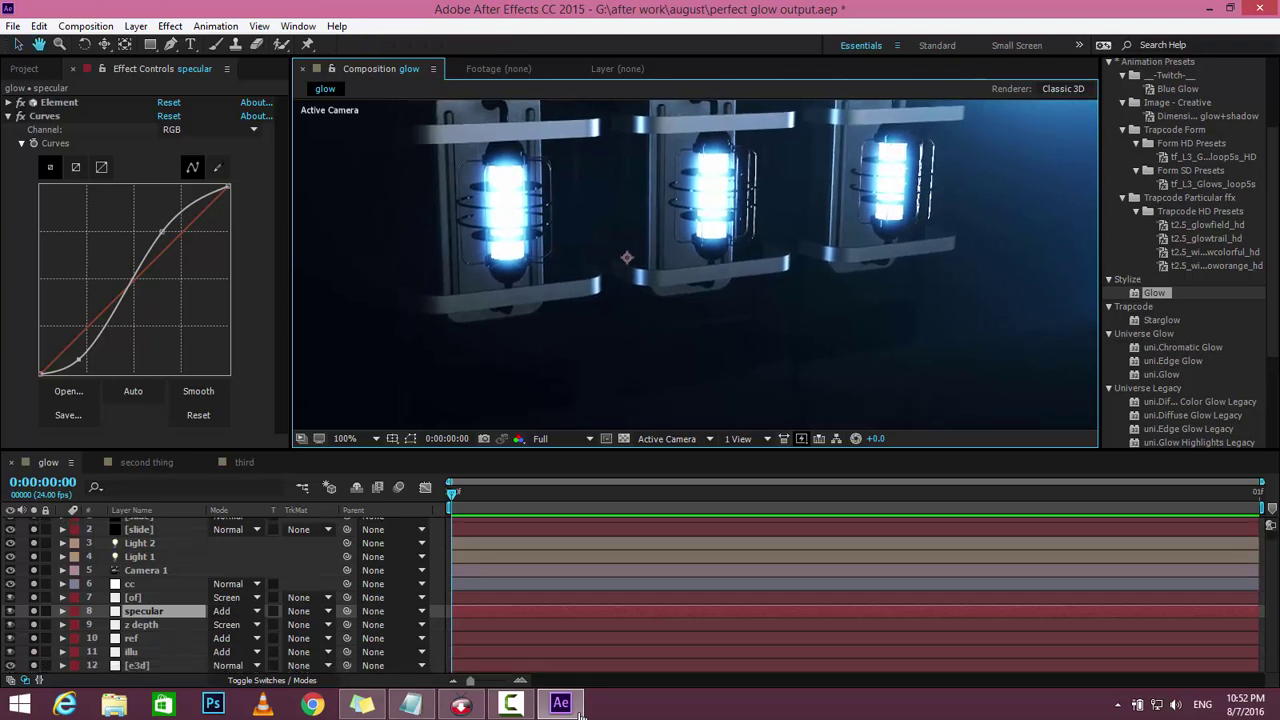
Turn off solo for the [of], specular, z depth, ref and illu layers and select the e3d layer.
key("comma")
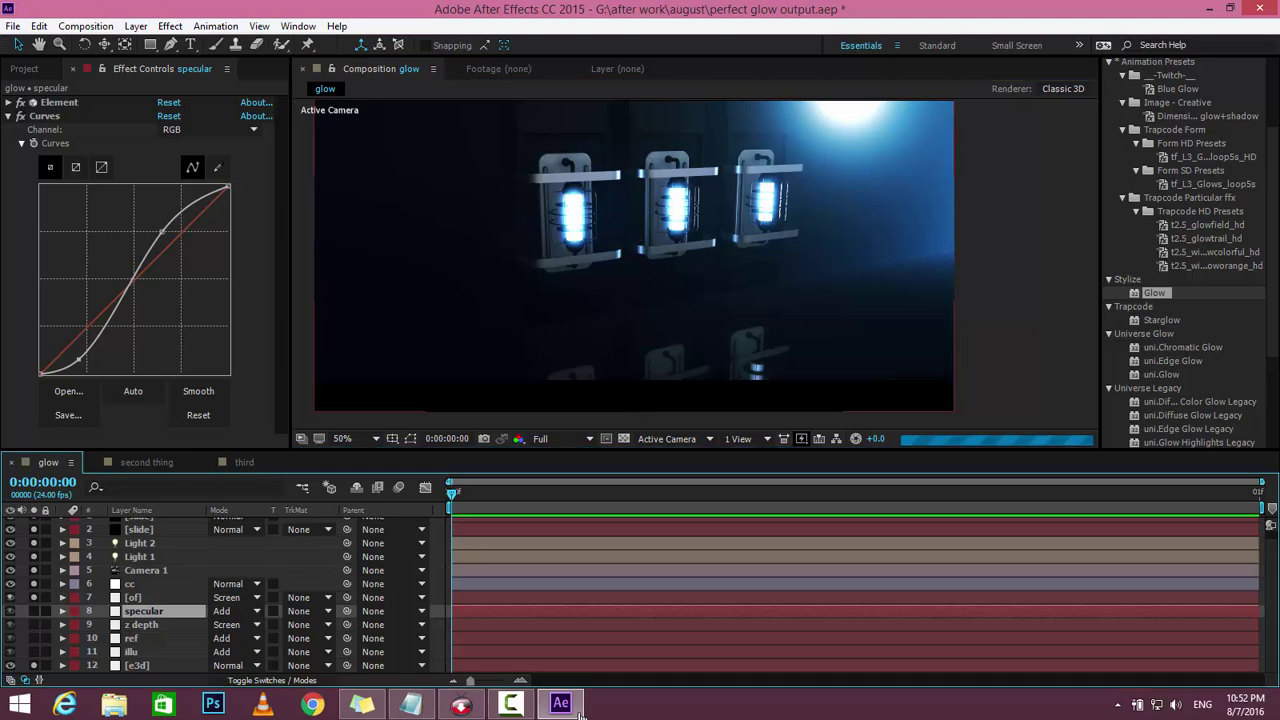
key("ctrl+Down")
key("ctrl+Down")
key("ctrl+Down")
key("ctrl+Down")
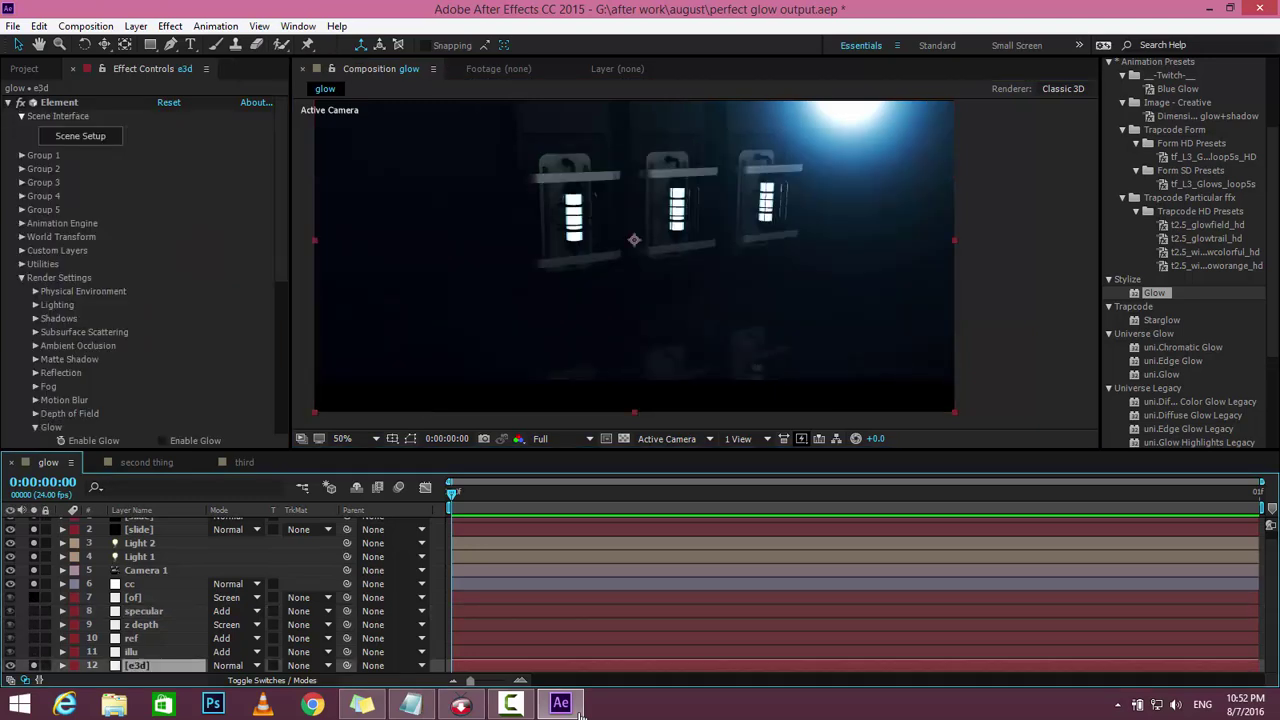
key("space")
key("v")
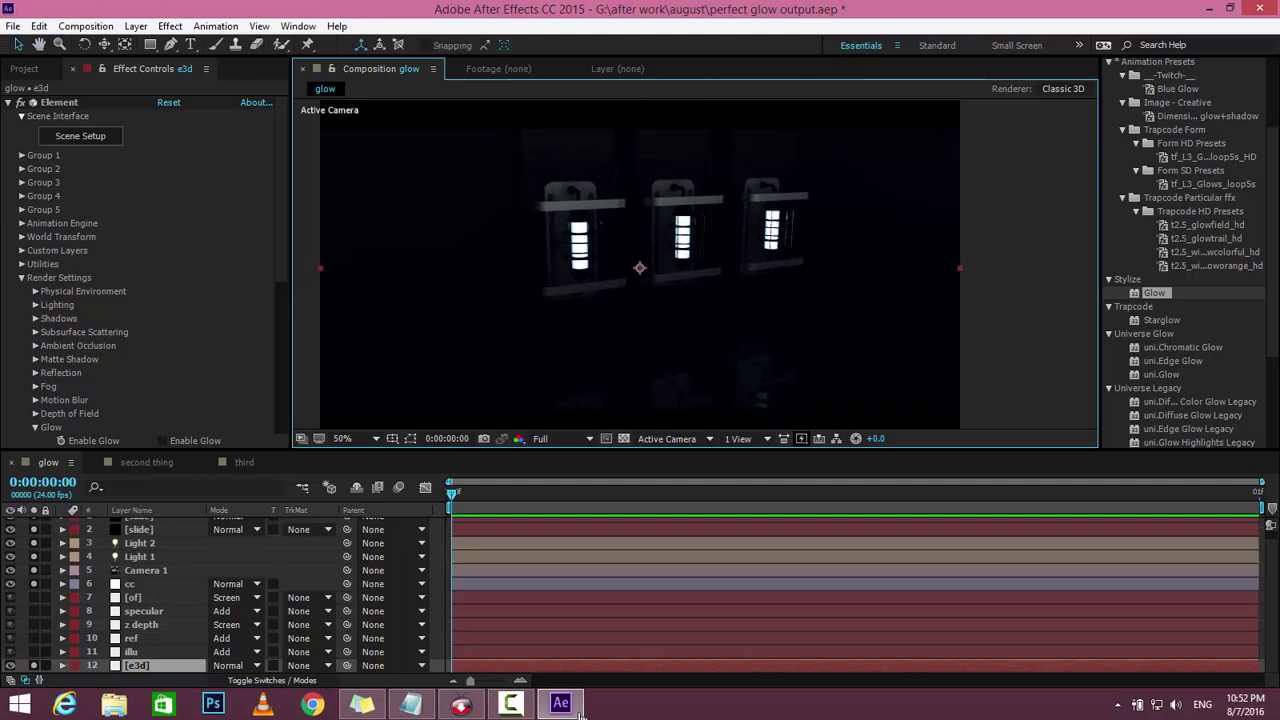
Open the e3d layer's Scene Setup to inspect the lamp models and close it again.
key("F3")
key("Down")
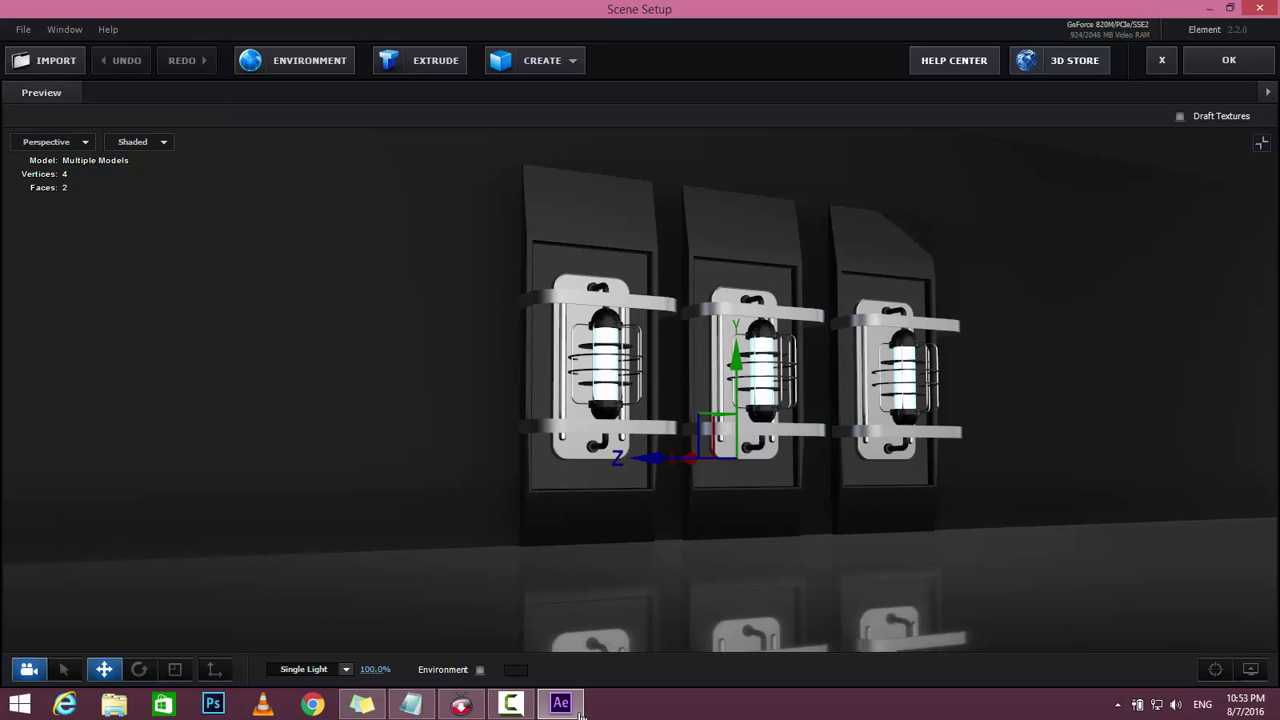
left_click(1227, 60)
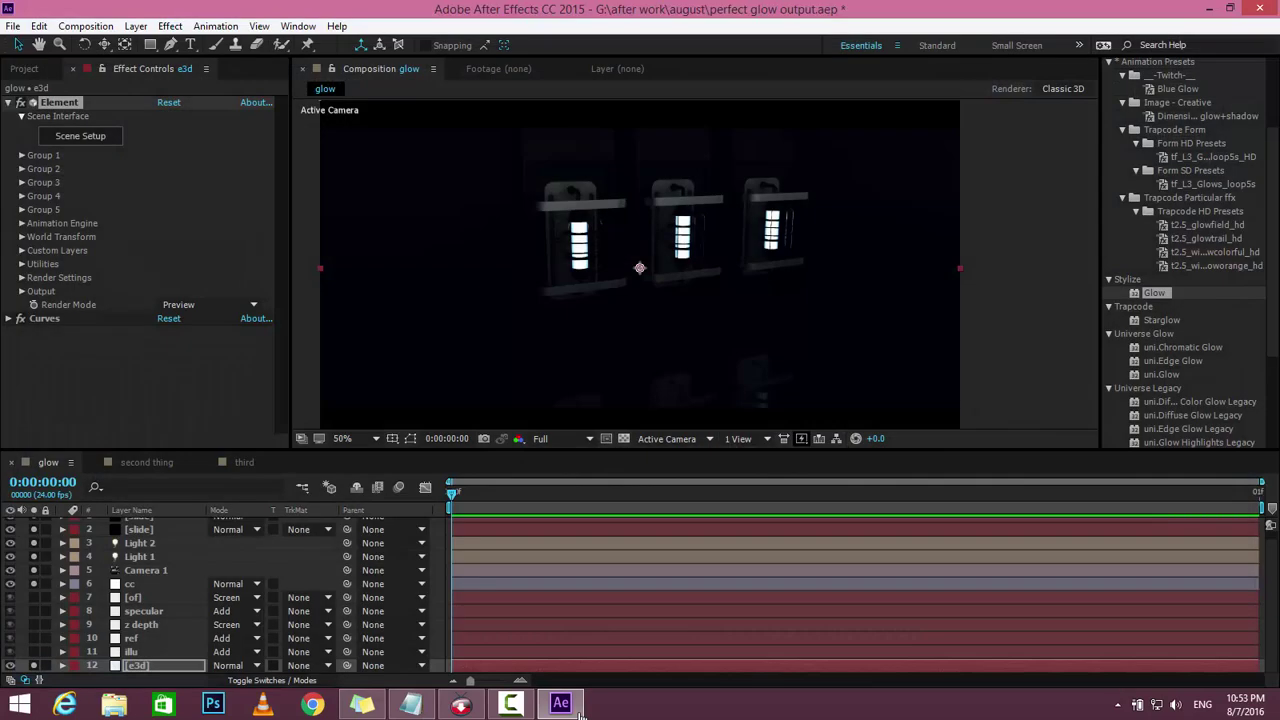
Turn on solo for the illu, ref and z depth layers one after another, reviewing each layer's effects.
key("ctrl+Up")
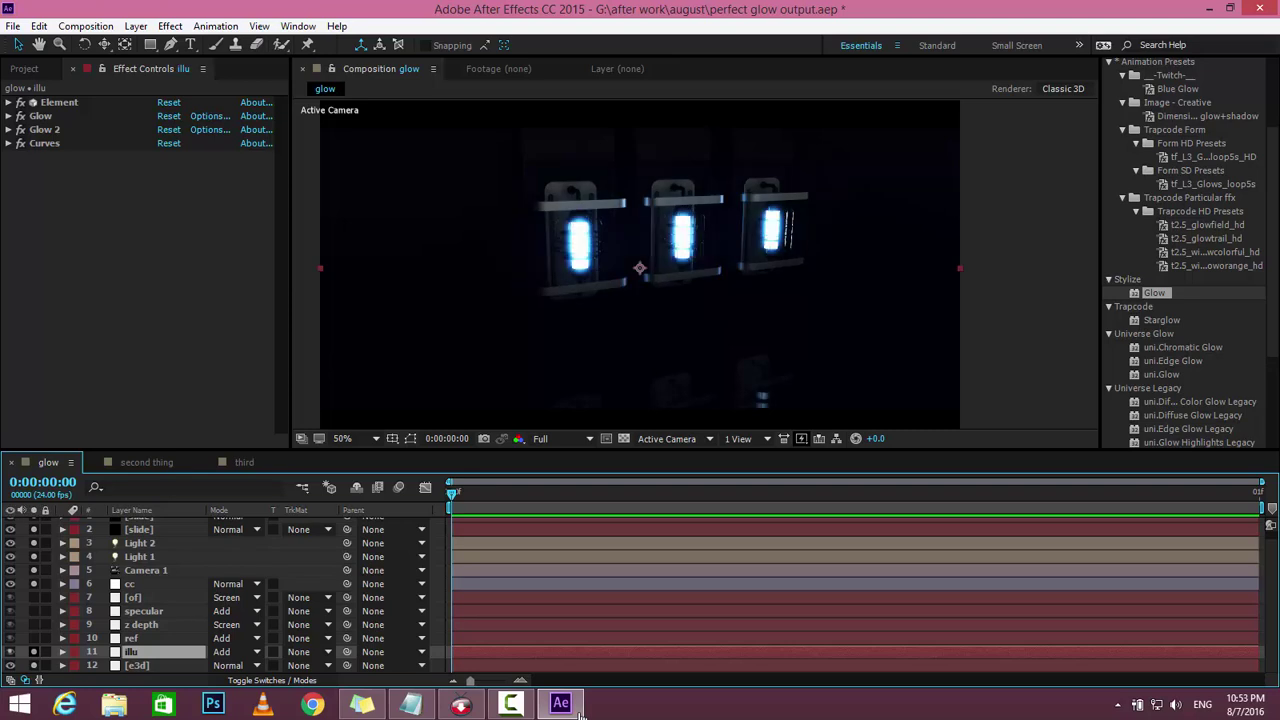
key("F3")
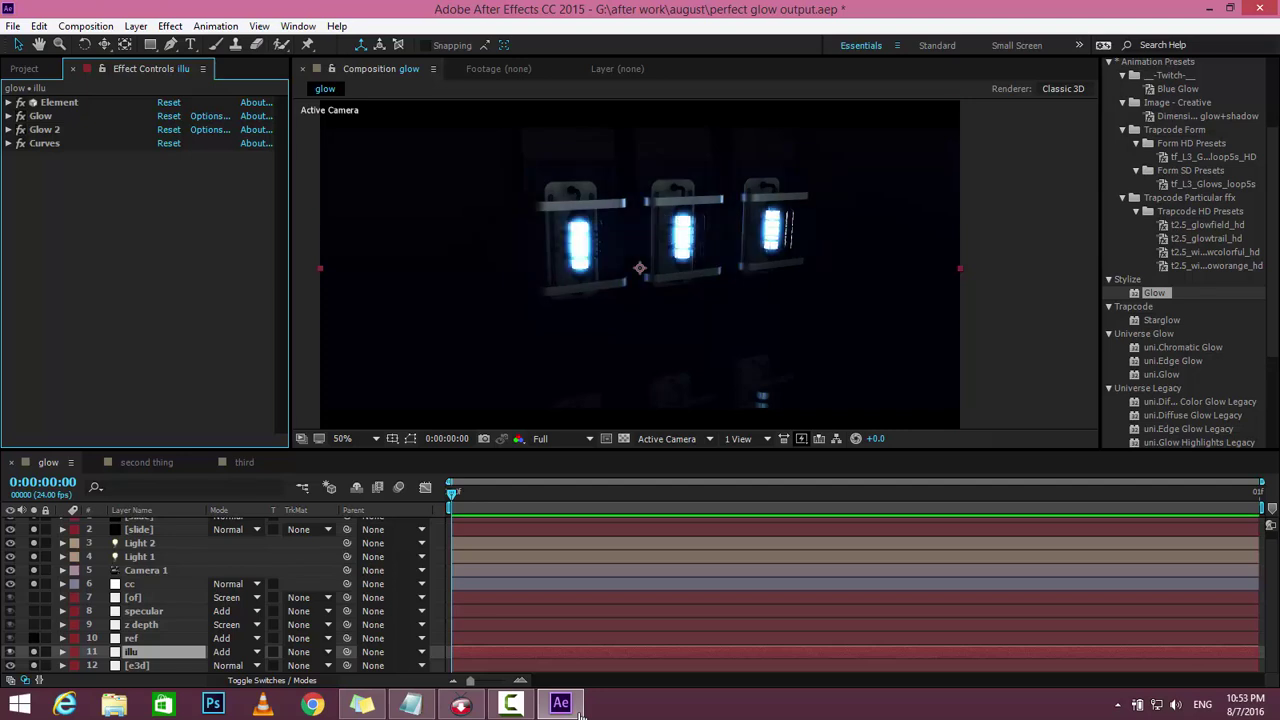
key("ctrl+Up")
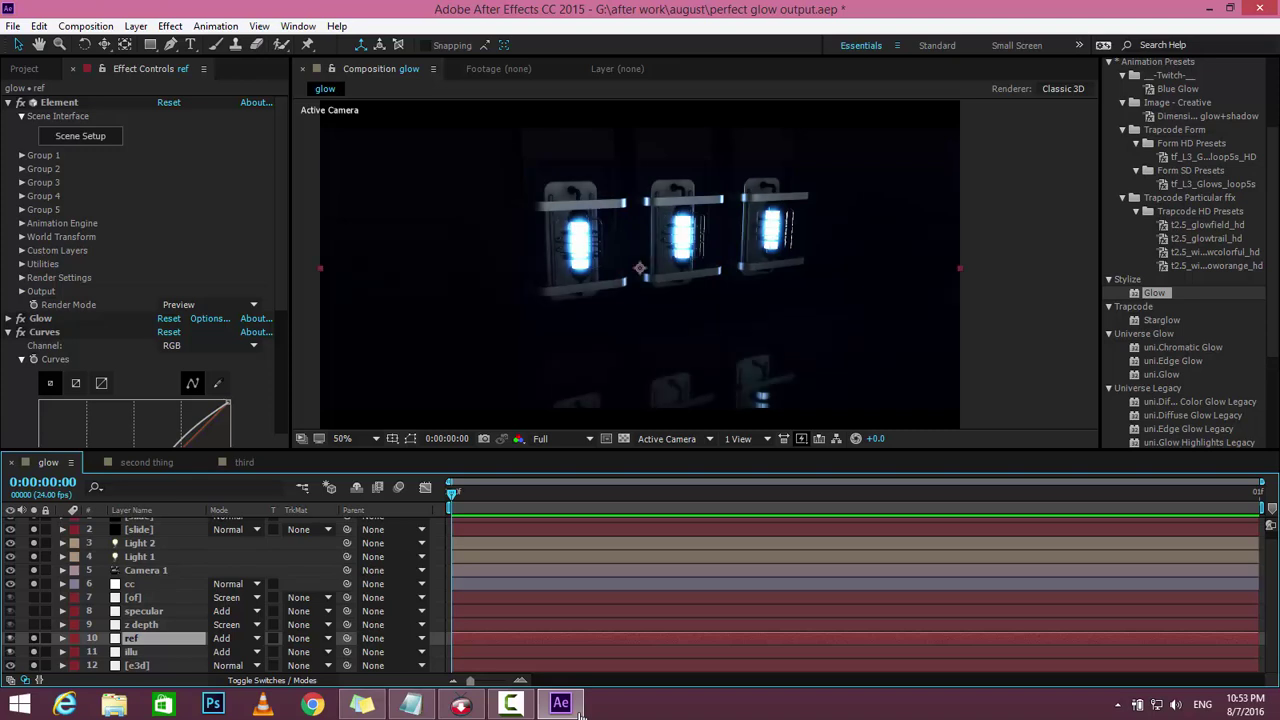
key("ctrl+Up")
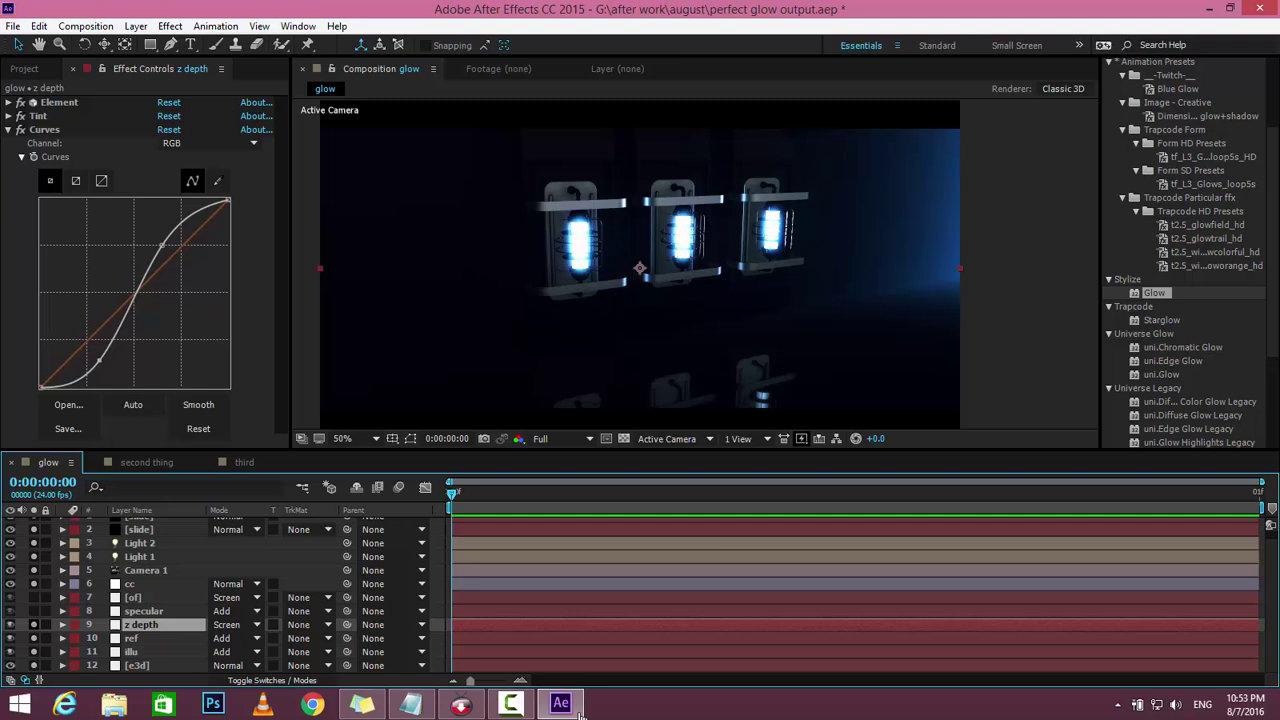
Try green 6FFBB1 as the Map White To colour in the z depth layer's Tint effect.
left_click(236, 624)
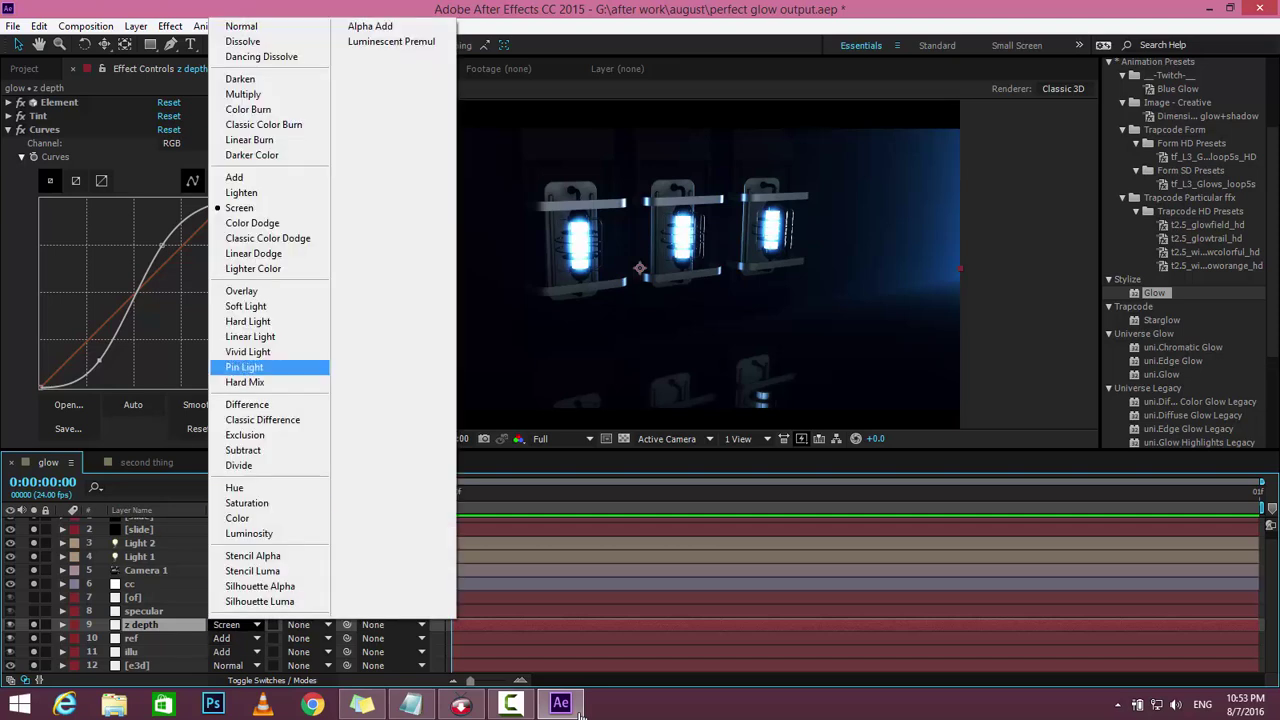
key("Escape")
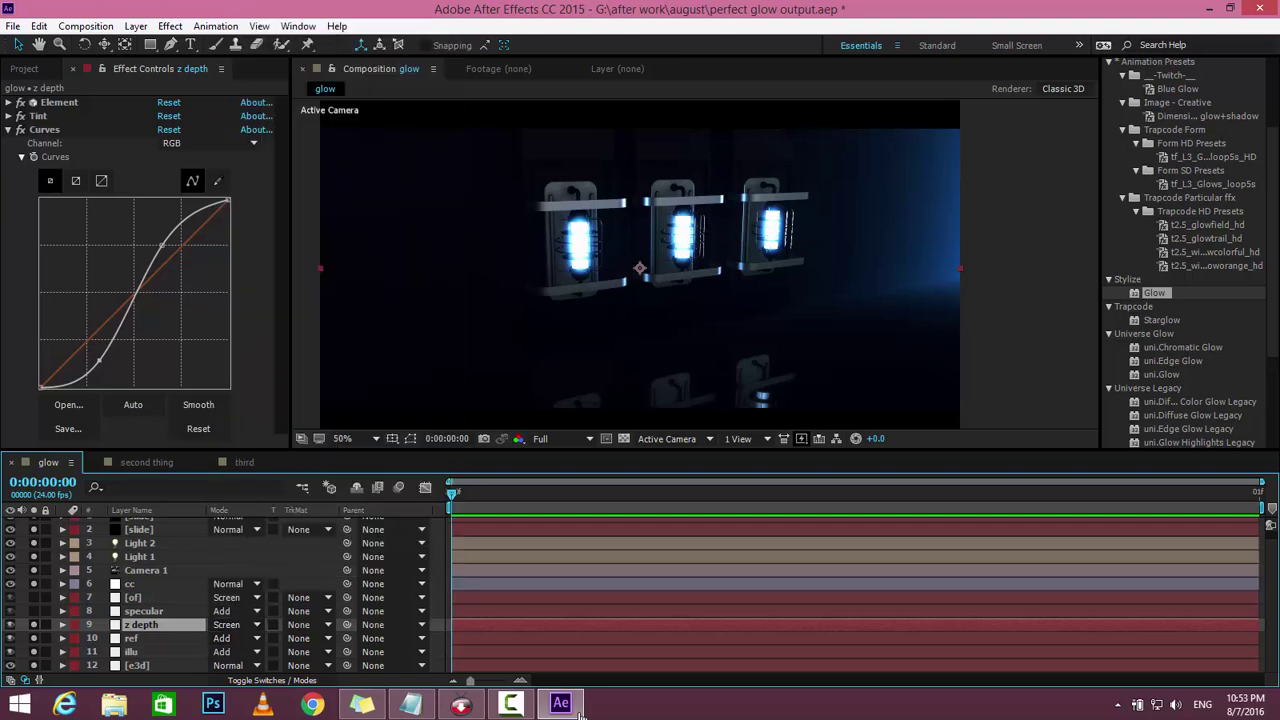
left_click(8, 116)
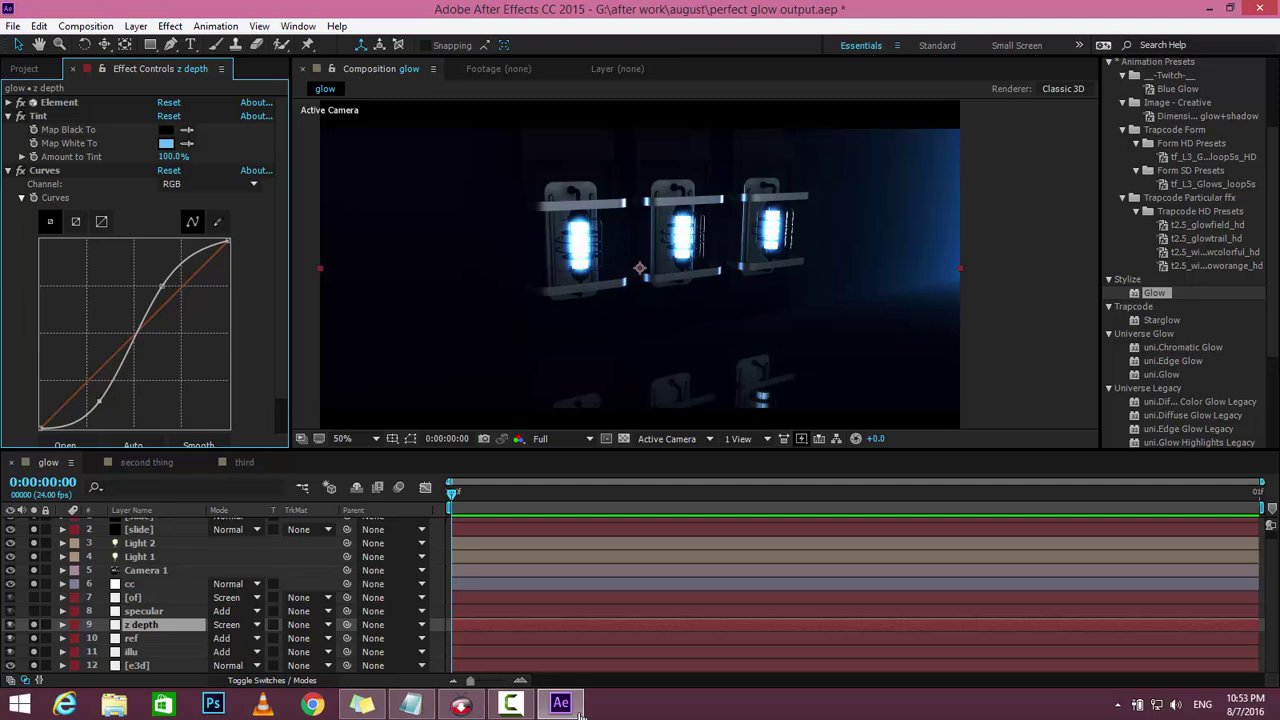
left_click(166, 143)
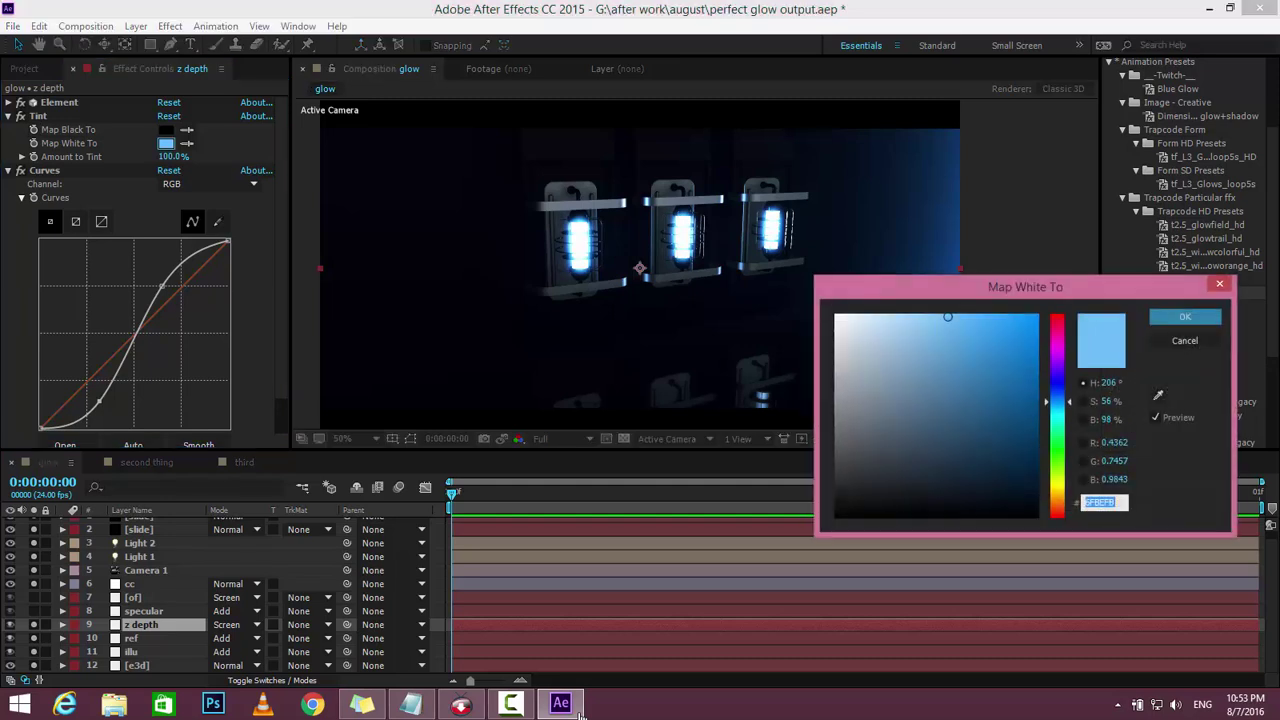
mouse_move(1057, 401)
left_mouse_down()
mouse_move(1057, 354)
mouse_move(1057, 434)
left_mouse_up()
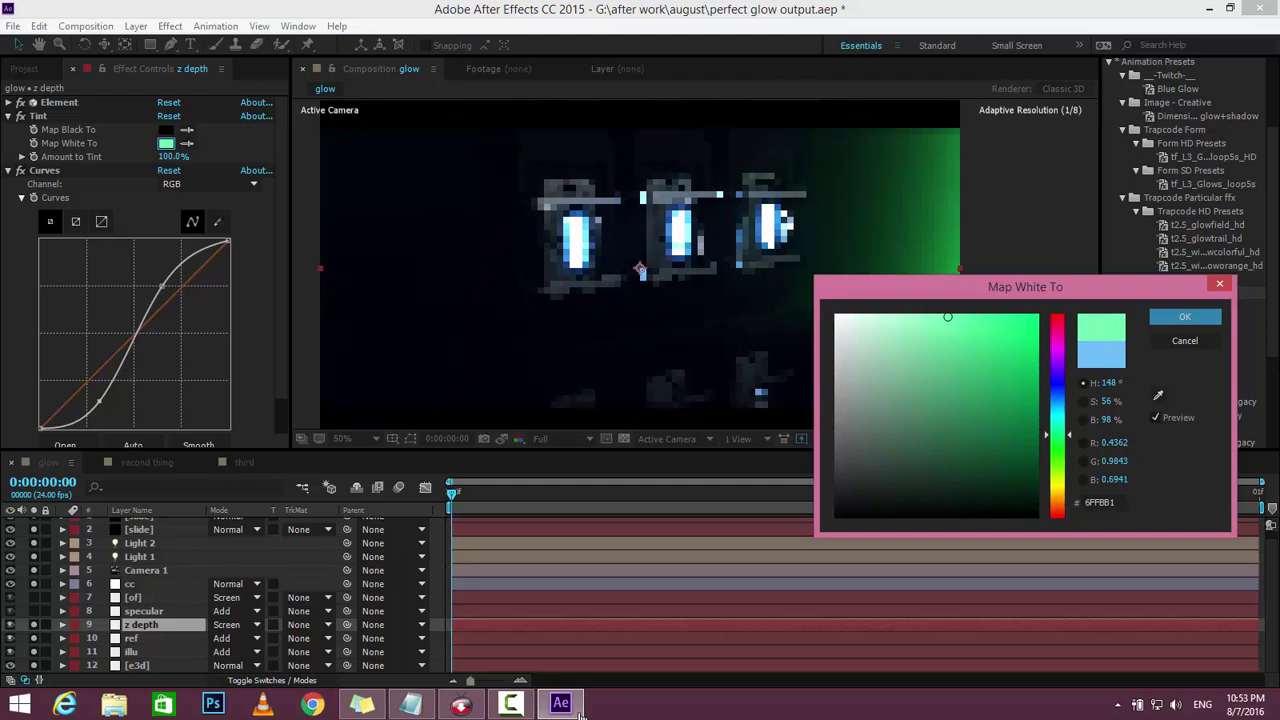
left_click(1184, 340)
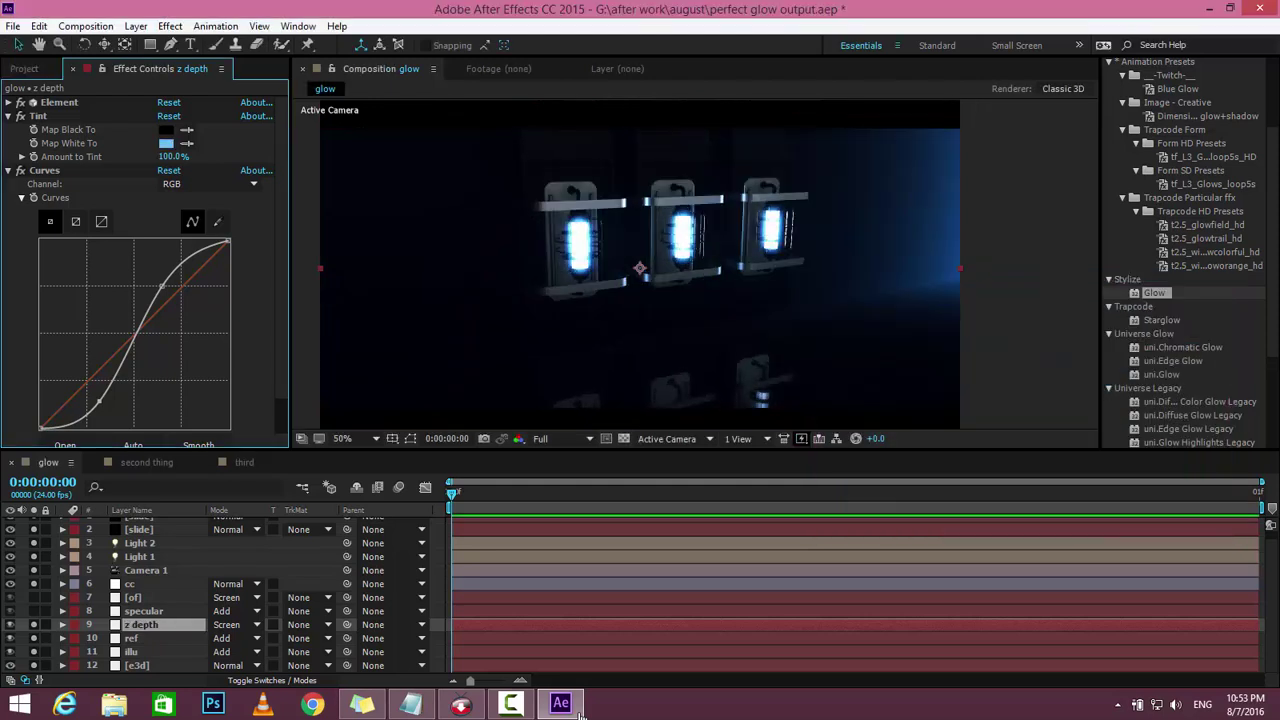
Turn on solo for the specular layer and inspect its highlights on the metal straps up close.
key("ctrl+Up")
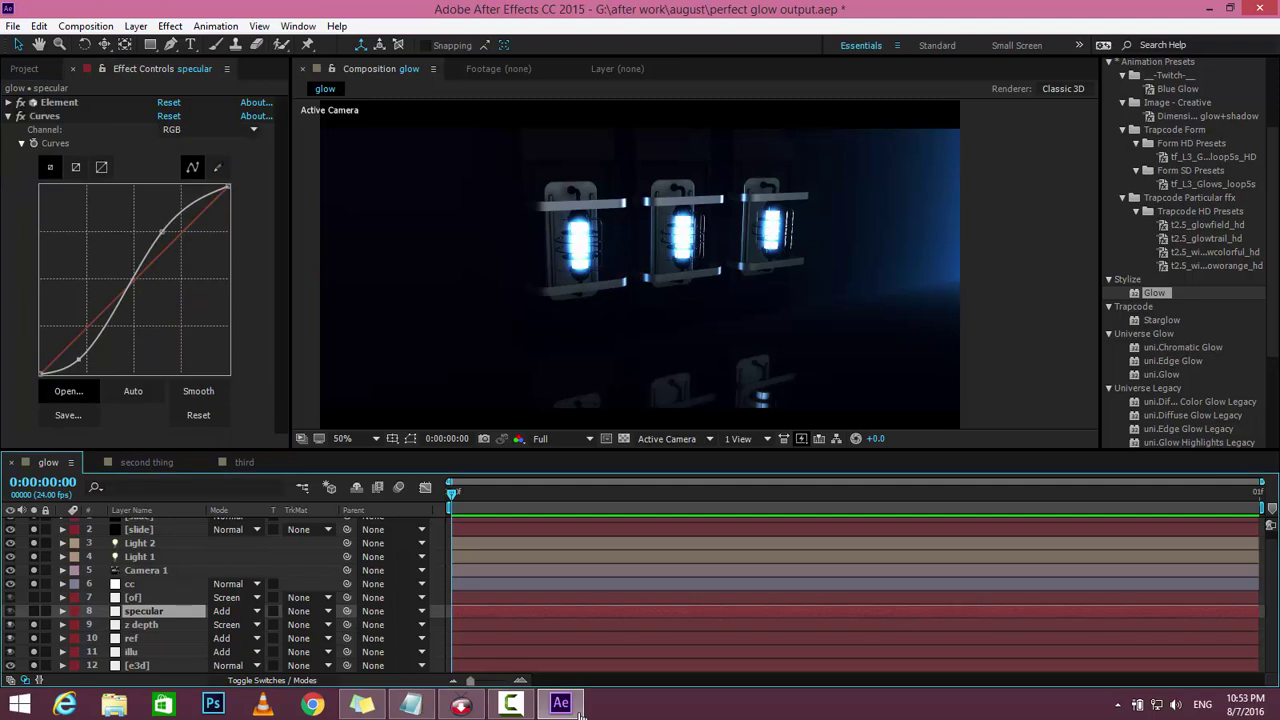
key("ctrl+z")
scroll(695, 265, "up", 3)
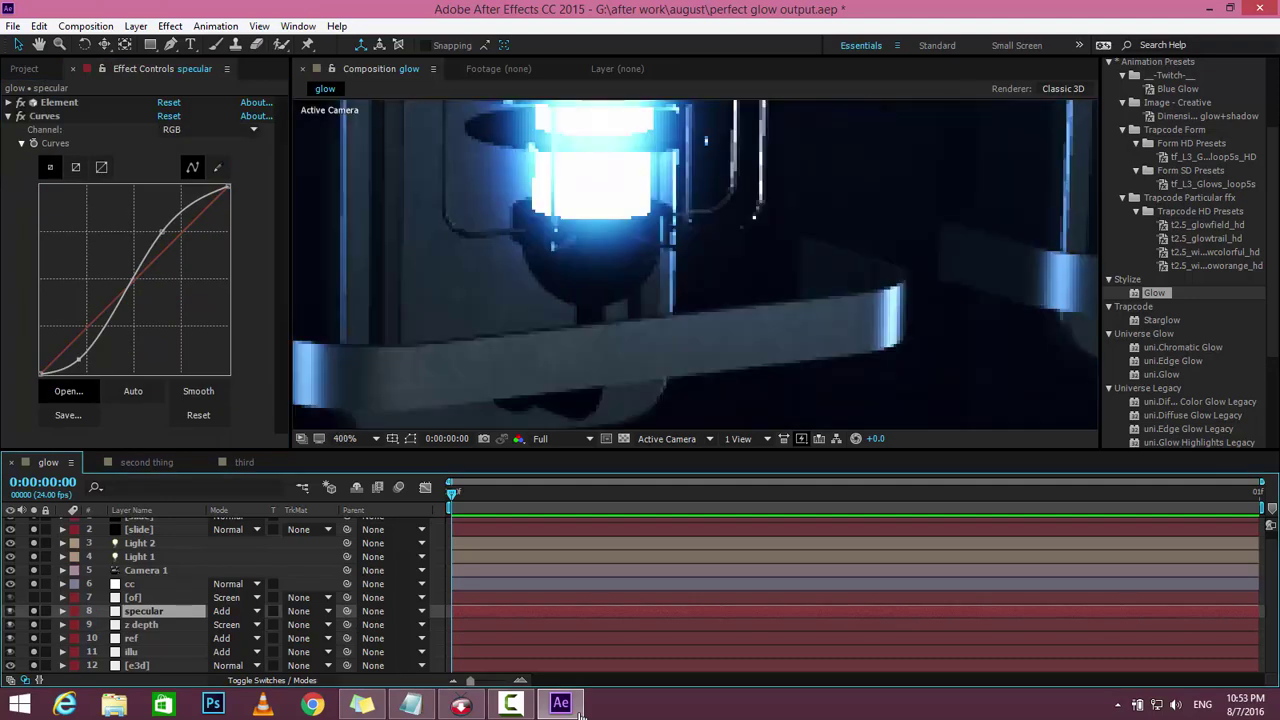
scroll(695, 265, "down", 3)
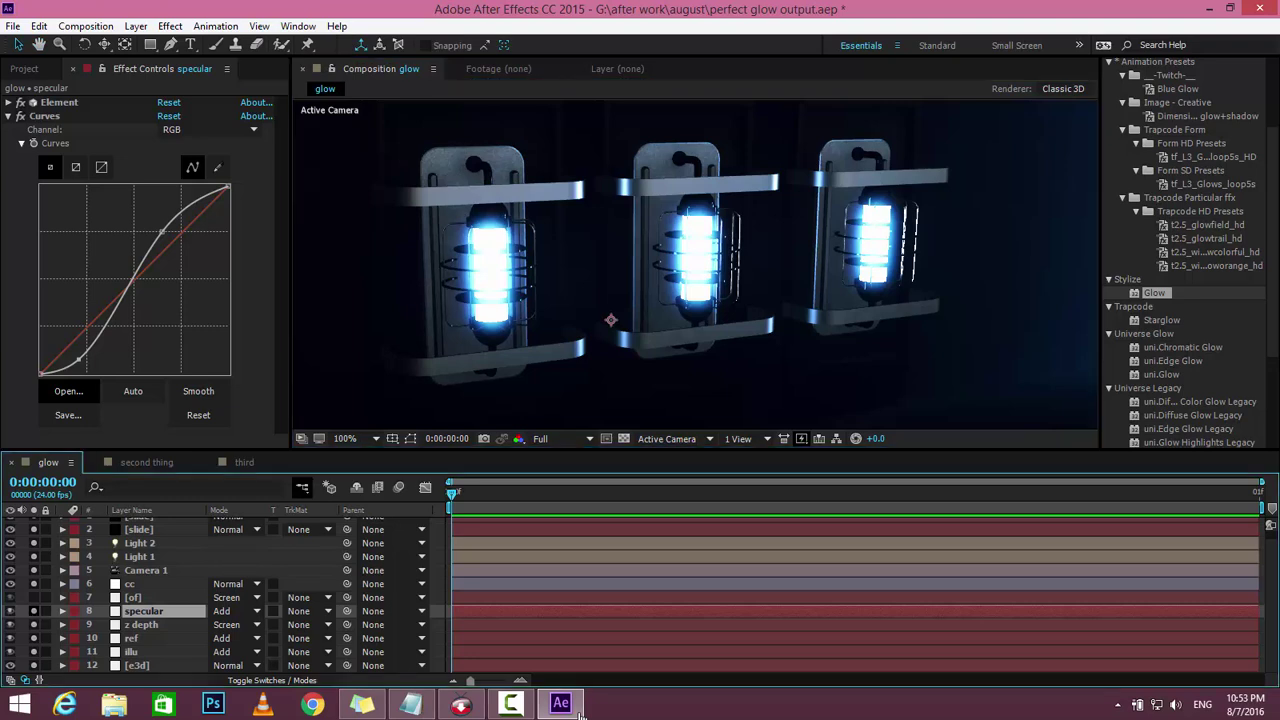
Turn on solo for the [of] layer and collapse its Optical Flares and Curves effects.
key("ctrl+Up")
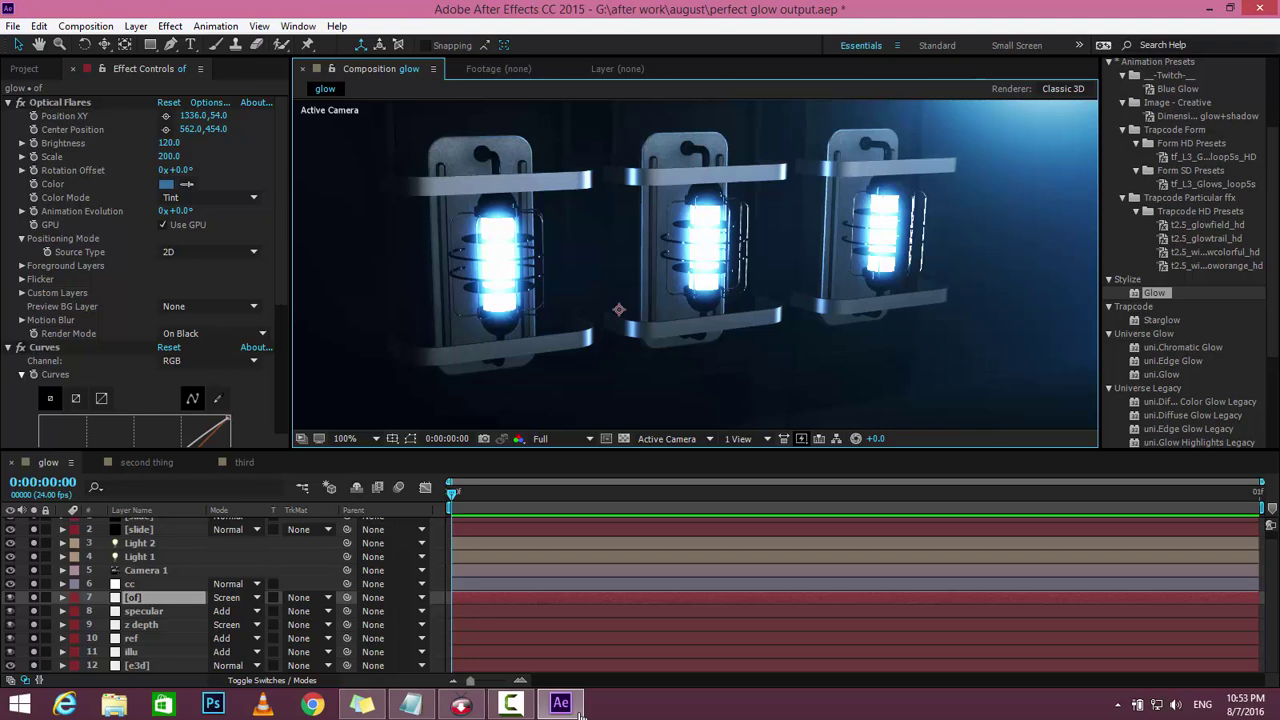
left_click(8, 102)
left_click(8, 116)
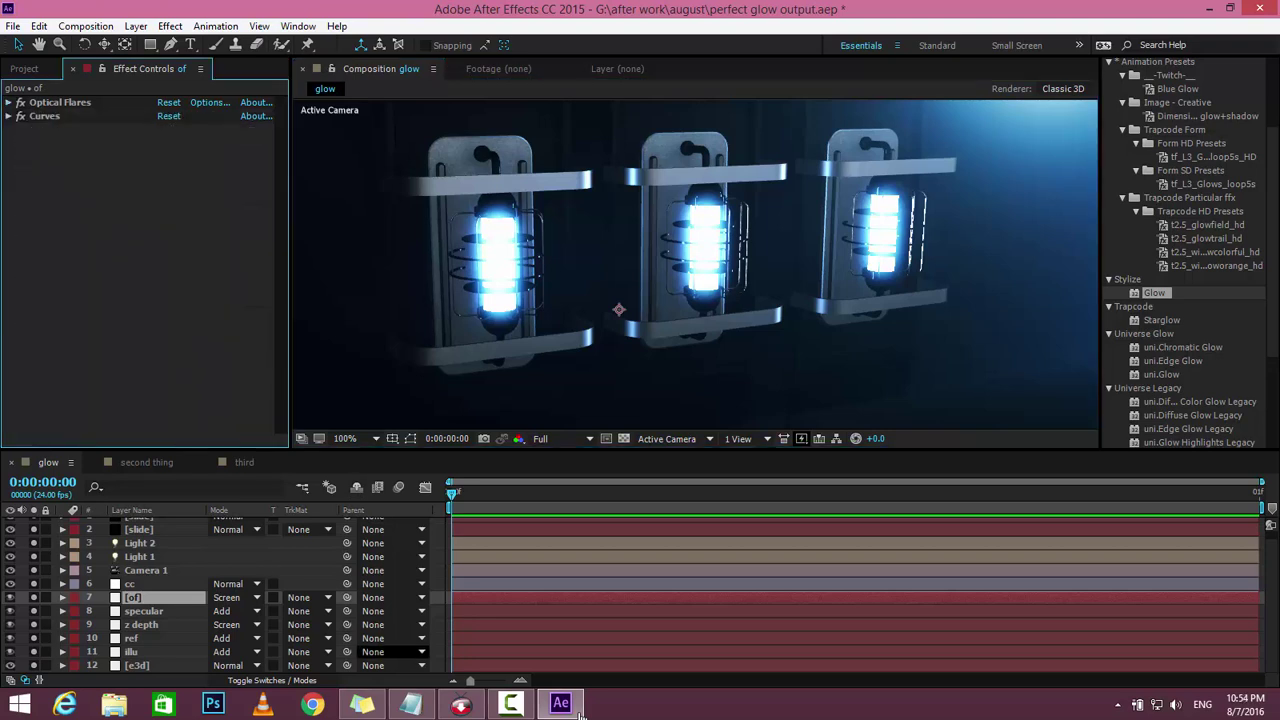
left_click(511, 704)
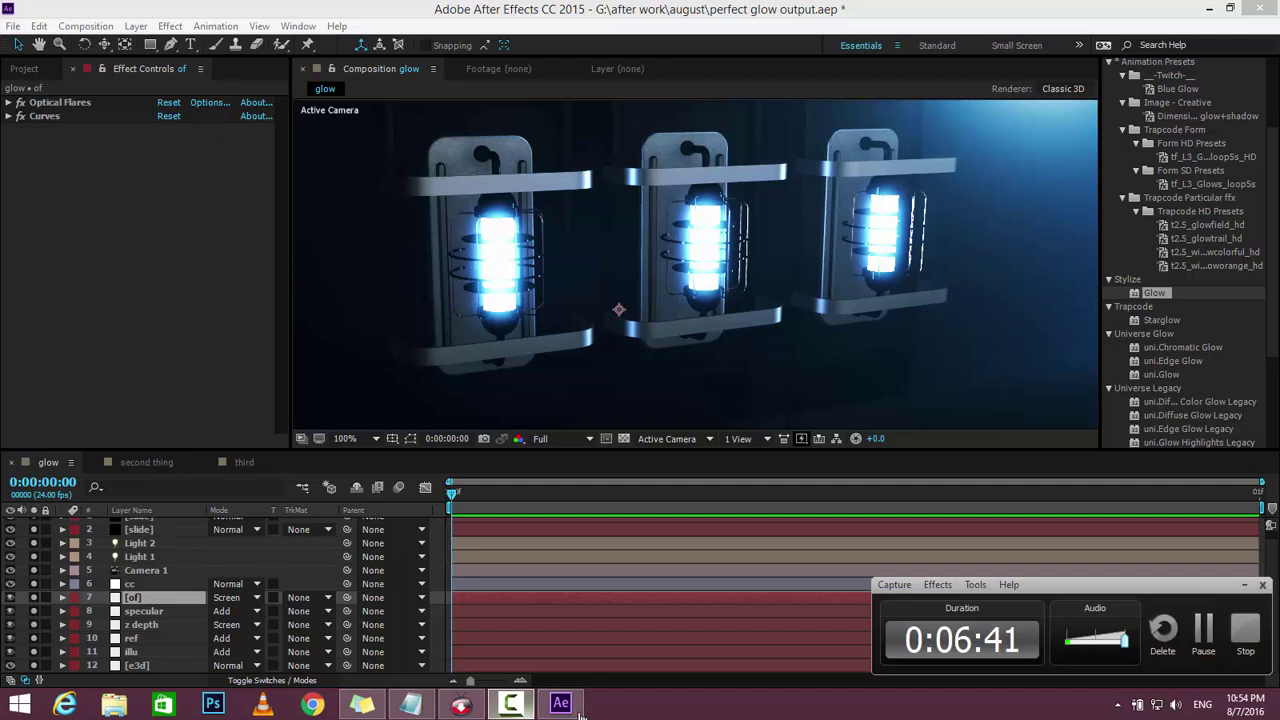